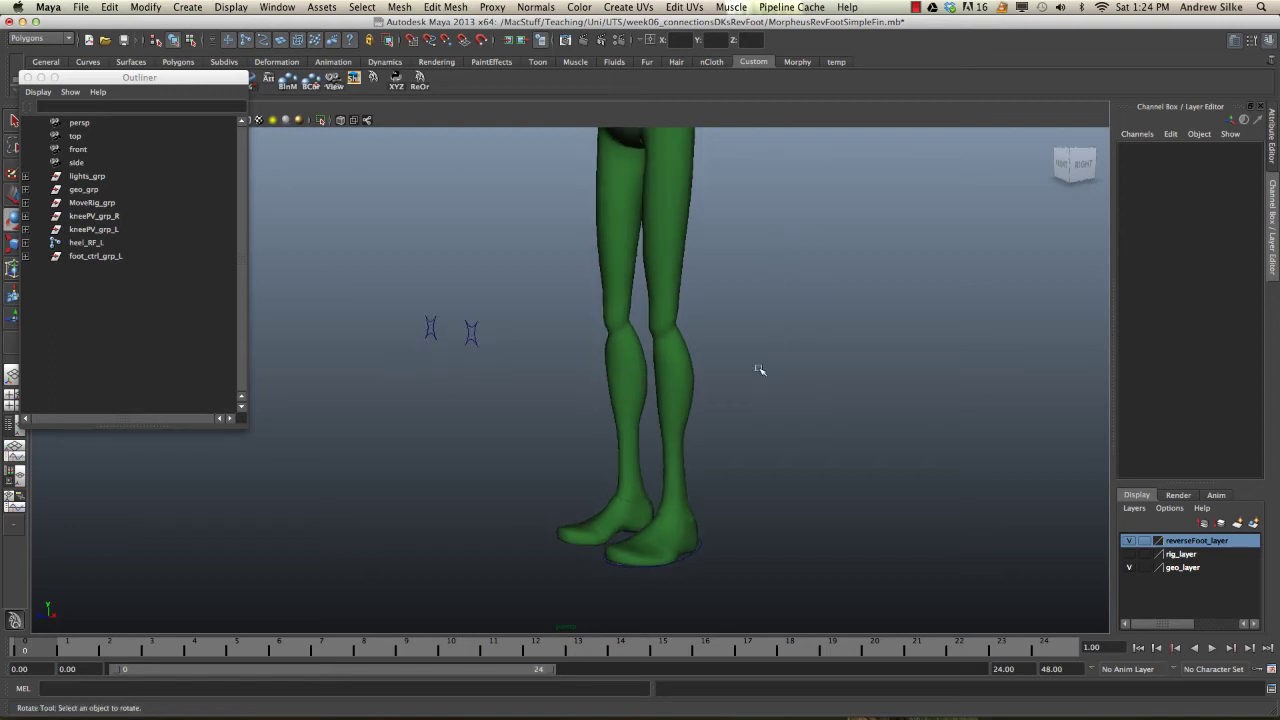
# - Show the character's feet in wireframe and select the IK handle at the left toe tip for moving
pyautogui.keyDown('alt'); pyautogui.moveTo(765, 400); pyautogui.dragTo(694, 286, button='middle'); pyautogui.keyUp('alt')
pyautogui.keyDown('alt'); pyautogui.moveTo(694, 286); pyautogui.dragTo(1060, 335, button='right'); pyautogui.keyUp('alt')
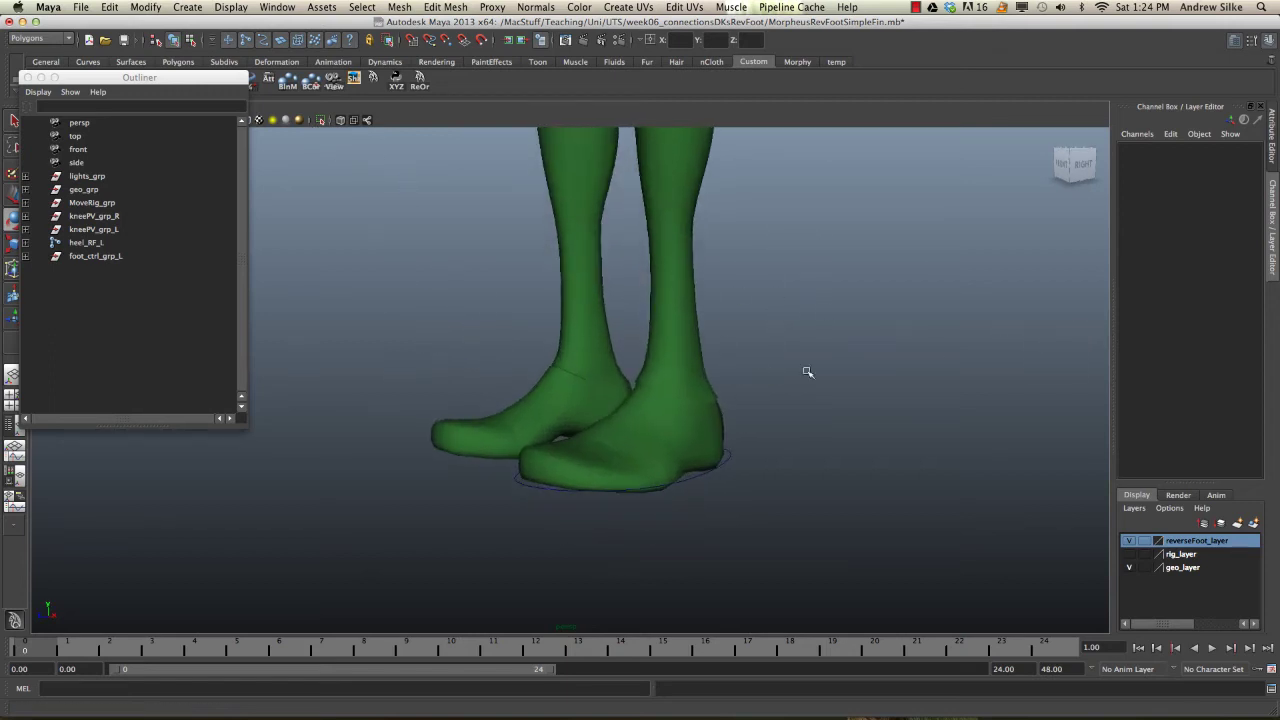
pyautogui.keyDown('alt'); pyautogui.moveTo(806, 370); pyautogui.dragTo(751, 377); pyautogui.keyUp('alt')
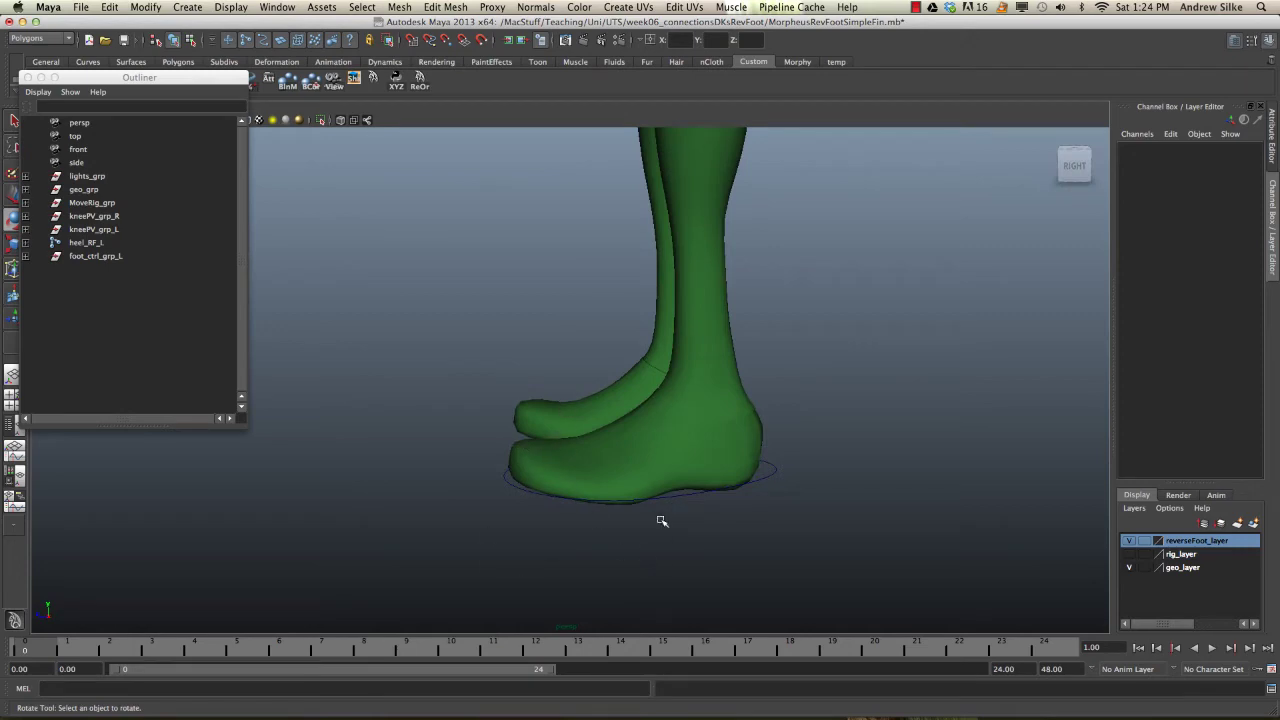
pyautogui.keyDown('alt'); pyautogui.moveTo(657, 517); pyautogui.dragTo(618, 289, button='middle'); pyautogui.keyUp('alt')
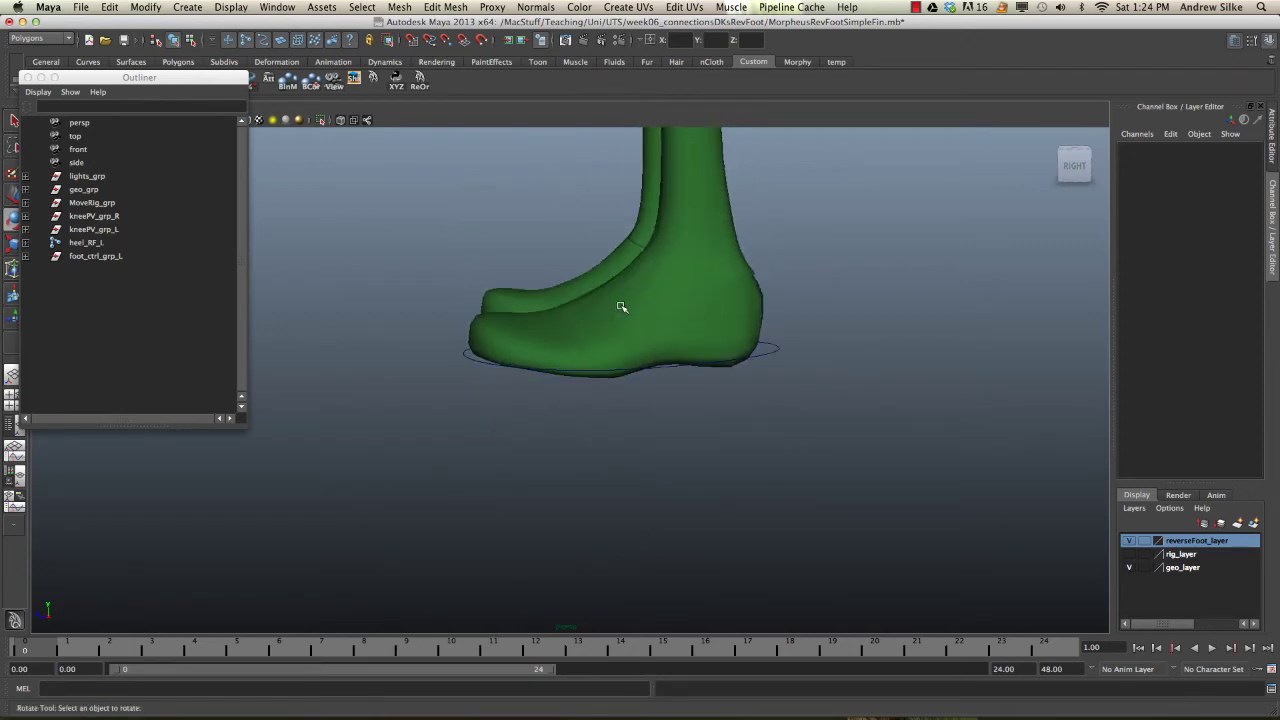
pyautogui.press('4')
pyautogui.keyDown('alt'); pyautogui.moveTo(586, 323); pyautogui.dragTo(595, 371); pyautogui.keyUp('alt')
pyautogui.keyDown('alt'); pyautogui.moveTo(595, 371); pyautogui.dragTo(816, 357, button='right'); pyautogui.keyUp('alt')
pyautogui.keyDown('alt'); pyautogui.moveTo(517, 396); pyautogui.dragTo(460, 378); pyautogui.keyUp('alt')
pyautogui.click(429, 389)
pyautogui.press('w')
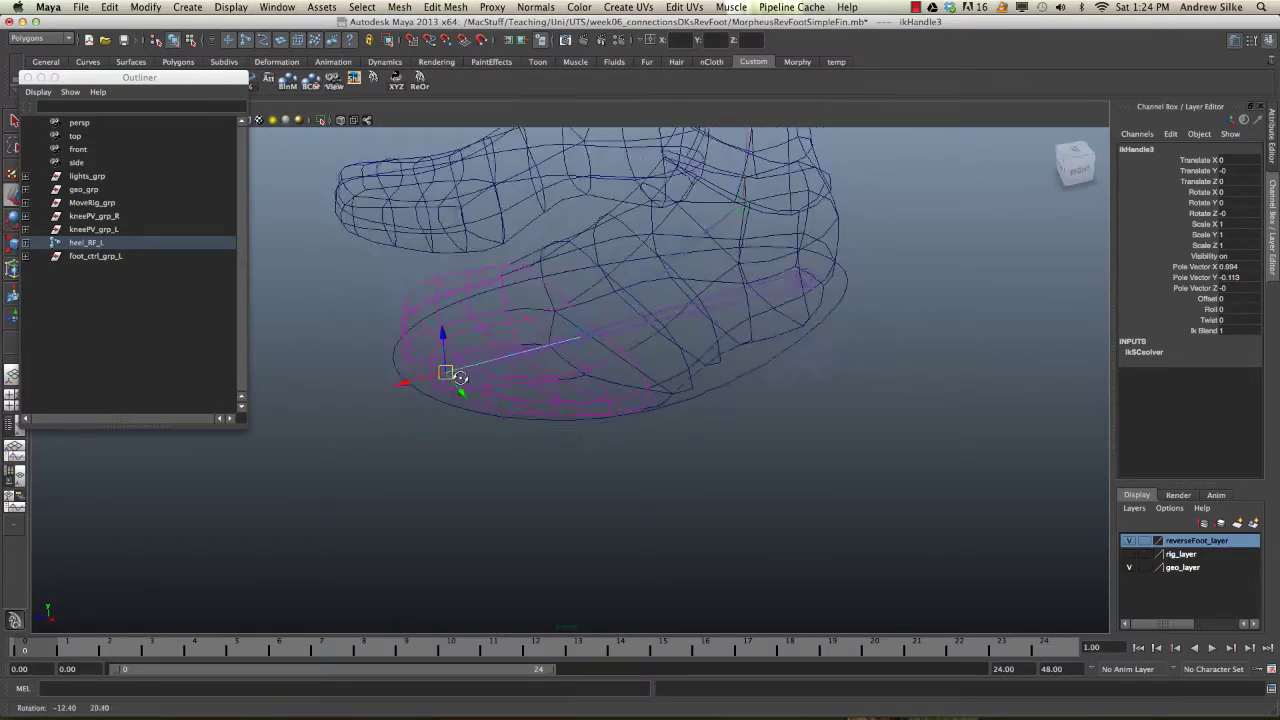
# - Try bending the left toes below the foot by moving the toe IK handle, and undo the move
pyautogui.keyDown('alt'); pyautogui.moveTo(460, 378); pyautogui.dragTo(738, 394, button='right'); pyautogui.keyUp('alt')
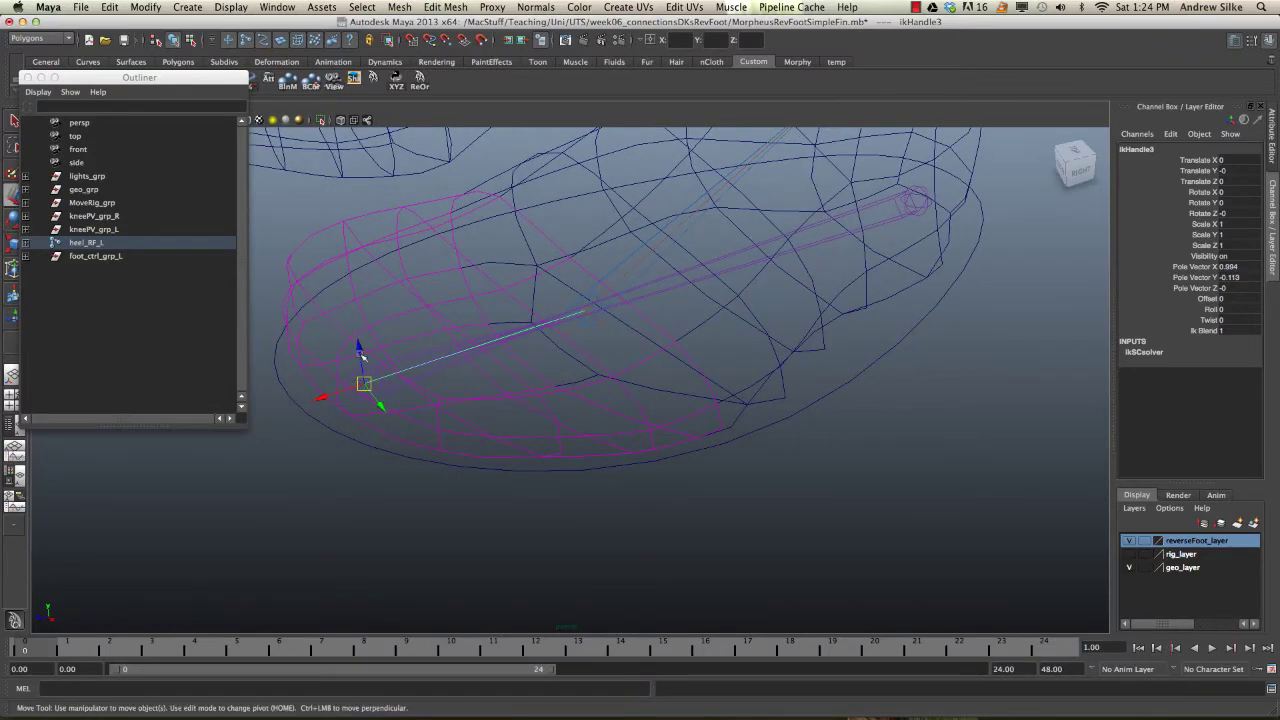
pyautogui.keyDown('alt'); pyautogui.moveTo(681, 332); pyautogui.dragTo(278, 295, button='right'); pyautogui.keyUp('alt')
pyautogui.keyDown('alt'); pyautogui.moveTo(550, 318); pyautogui.dragTo(540, 426); pyautogui.keyUp('alt')
pyautogui.press('z')
pyautogui.keyDown('alt'); pyautogui.moveTo(562, 371); pyautogui.dragTo(620, 344); pyautogui.keyUp('alt')
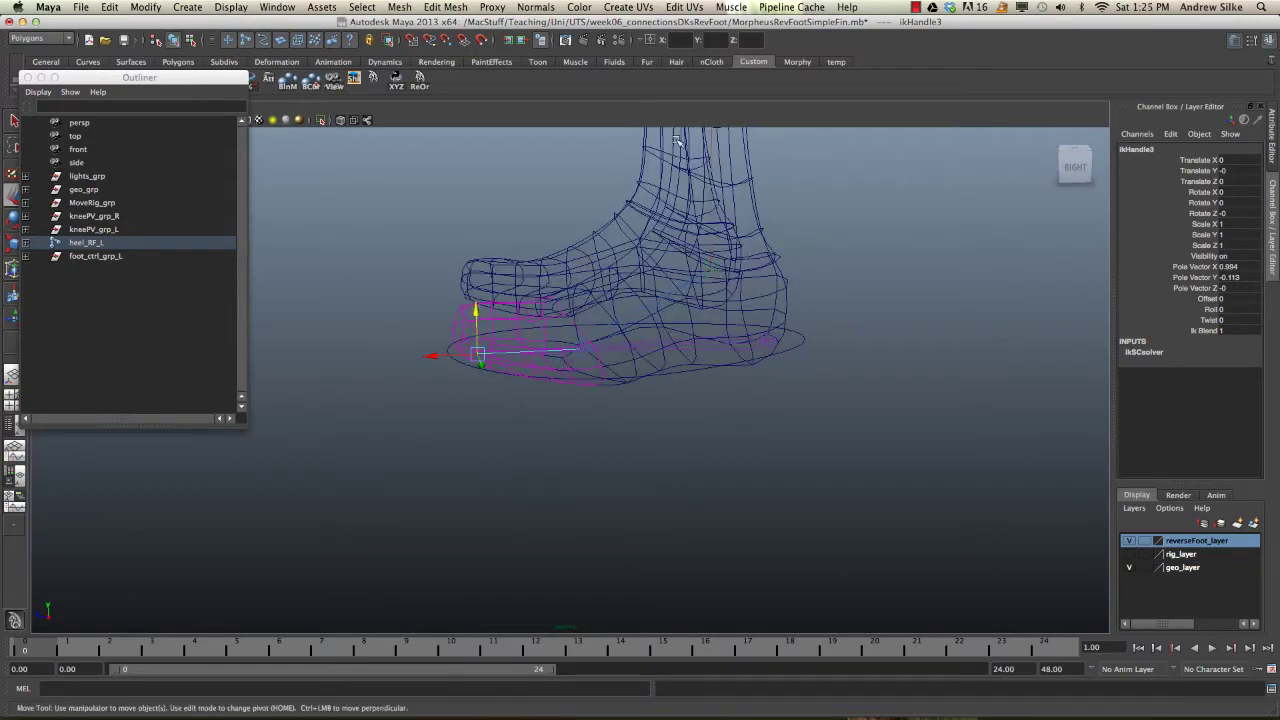
pyautogui.keyDown('alt'); pyautogui.moveTo(669, 167); pyautogui.dragTo(673, 263, button='middle'); pyautogui.keyUp('alt')
pyautogui.moveTo(486, 408); pyautogui.dragTo(529, 493)
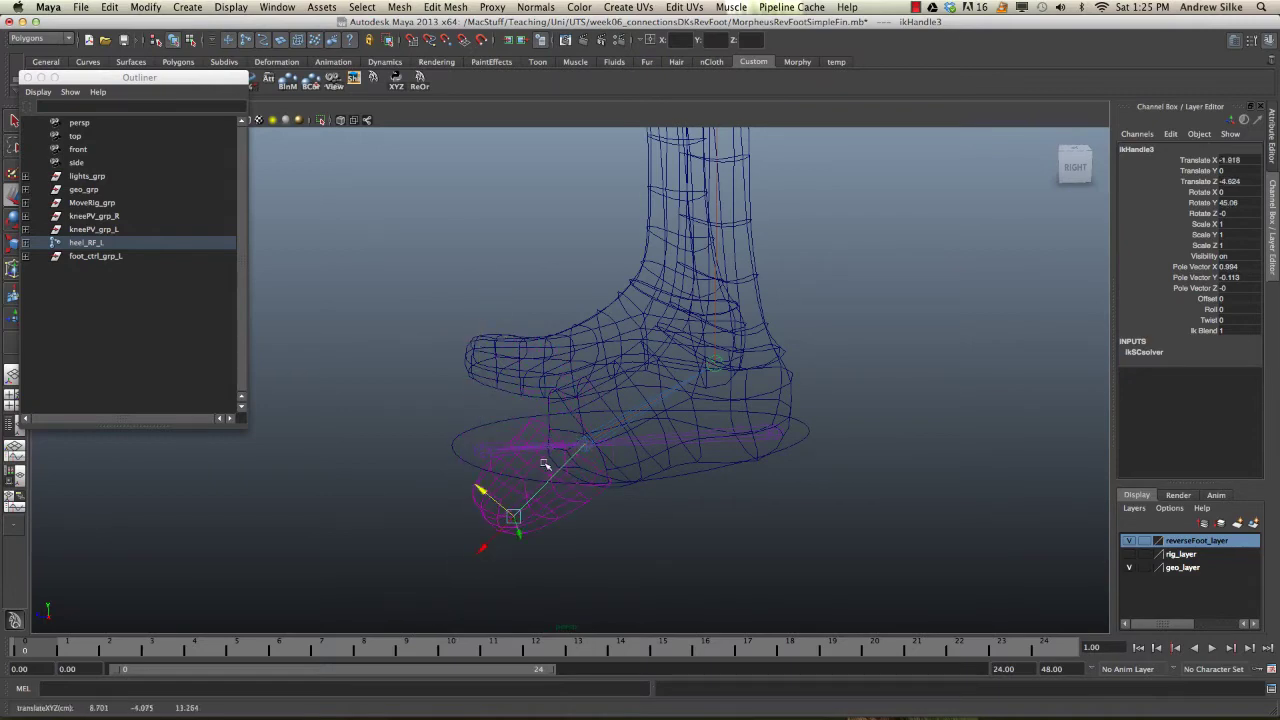
pyautogui.hotkey('ctrl', 'z')
# - Test the left foot control's Toe Rot at 41.8 in shaded display, then undo it and return to wireframe
pyautogui.keyDown('alt'); pyautogui.moveTo(550, 461); pyautogui.dragTo(584, 345, button='middle'); pyautogui.keyUp('alt')
pyautogui.keyDown('alt'); pyautogui.moveTo(584, 345); pyautogui.dragTo(835, 407, button='right'); pyautogui.keyUp('alt')
pyautogui.keyDown('alt'); pyautogui.moveTo(755, 340); pyautogui.dragTo(663, 386); pyautogui.keyUp('alt')
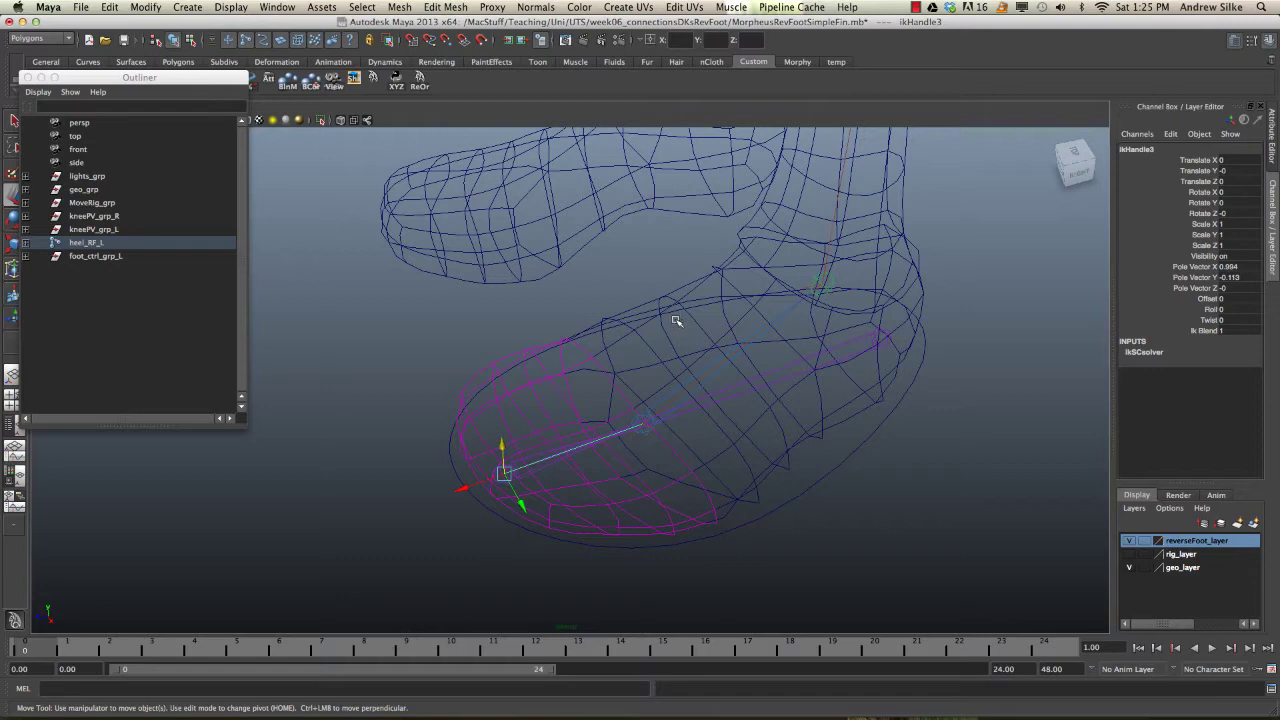
pyautogui.keyDown('alt'); pyautogui.moveTo(670, 320); pyautogui.dragTo(674, 317); pyautogui.keyUp('alt')
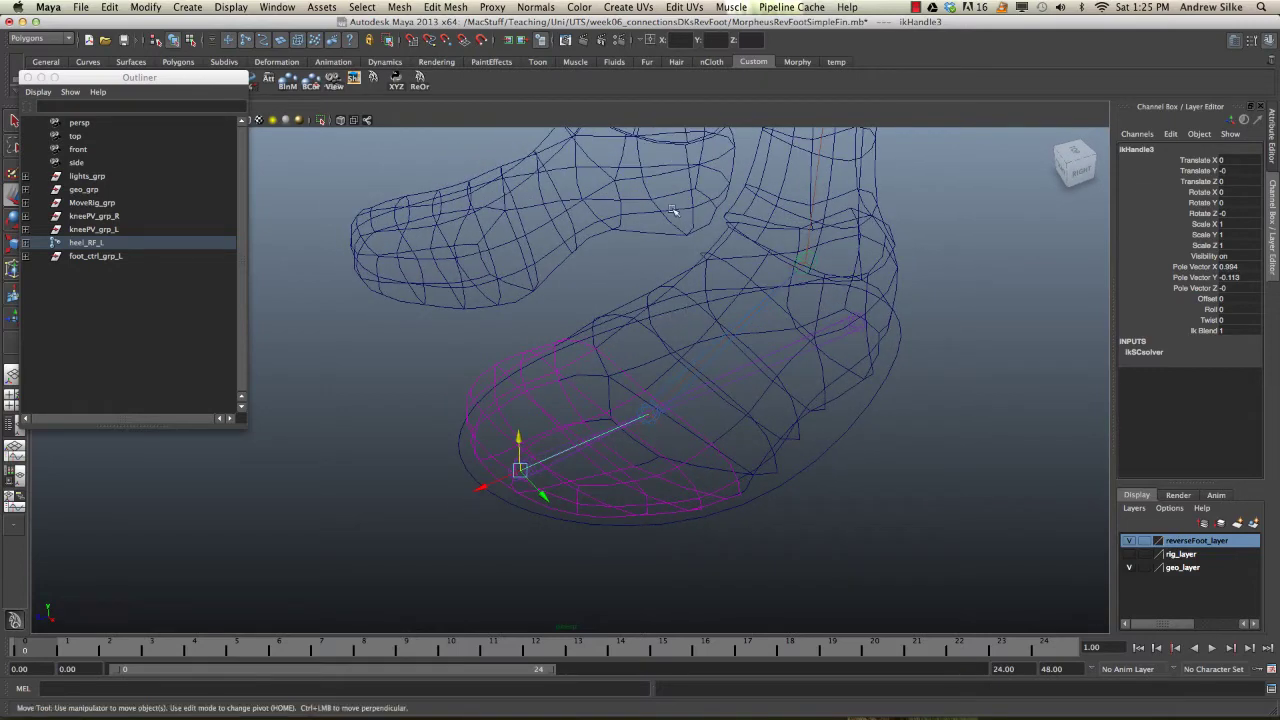
pyautogui.moveTo(650, 425)
pyautogui.keyDown('alt'); pyautogui.mouseDown()
pyautogui.moveTo(619, 373)
pyautogui.moveTo(655, 422)
pyautogui.mouseUp(); pyautogui.keyUp('alt')
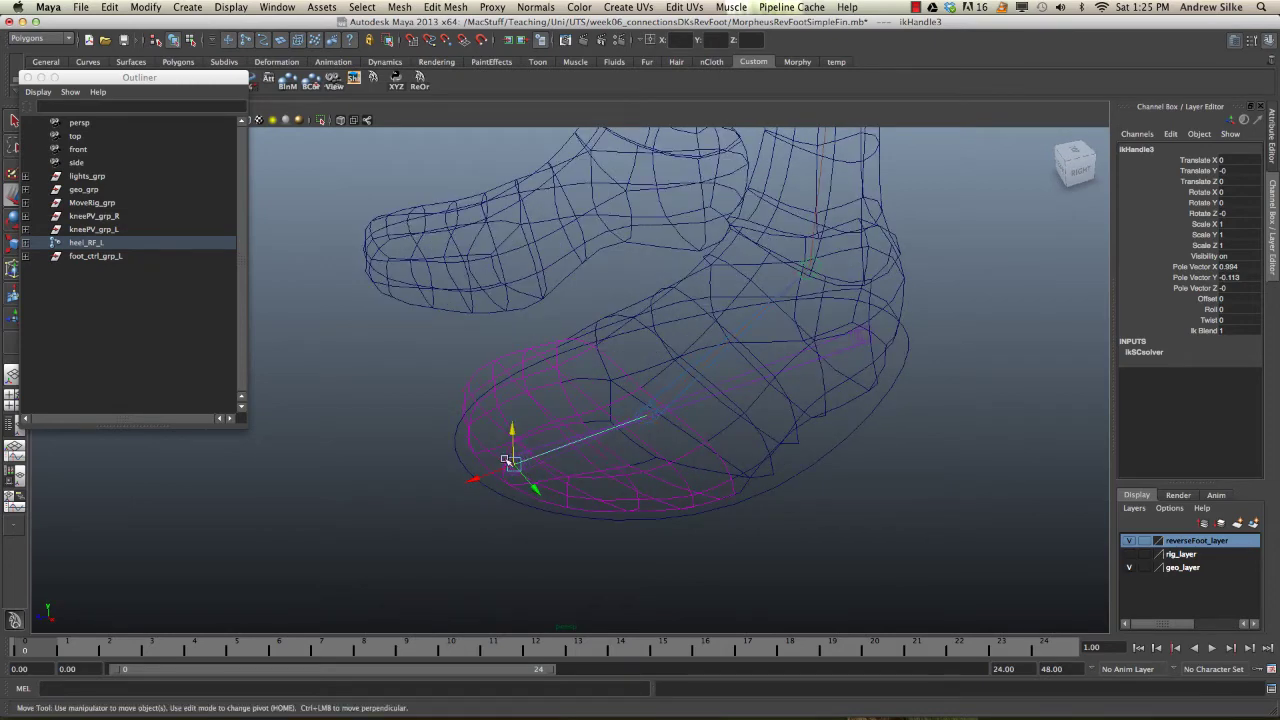
pyautogui.click(815, 453)
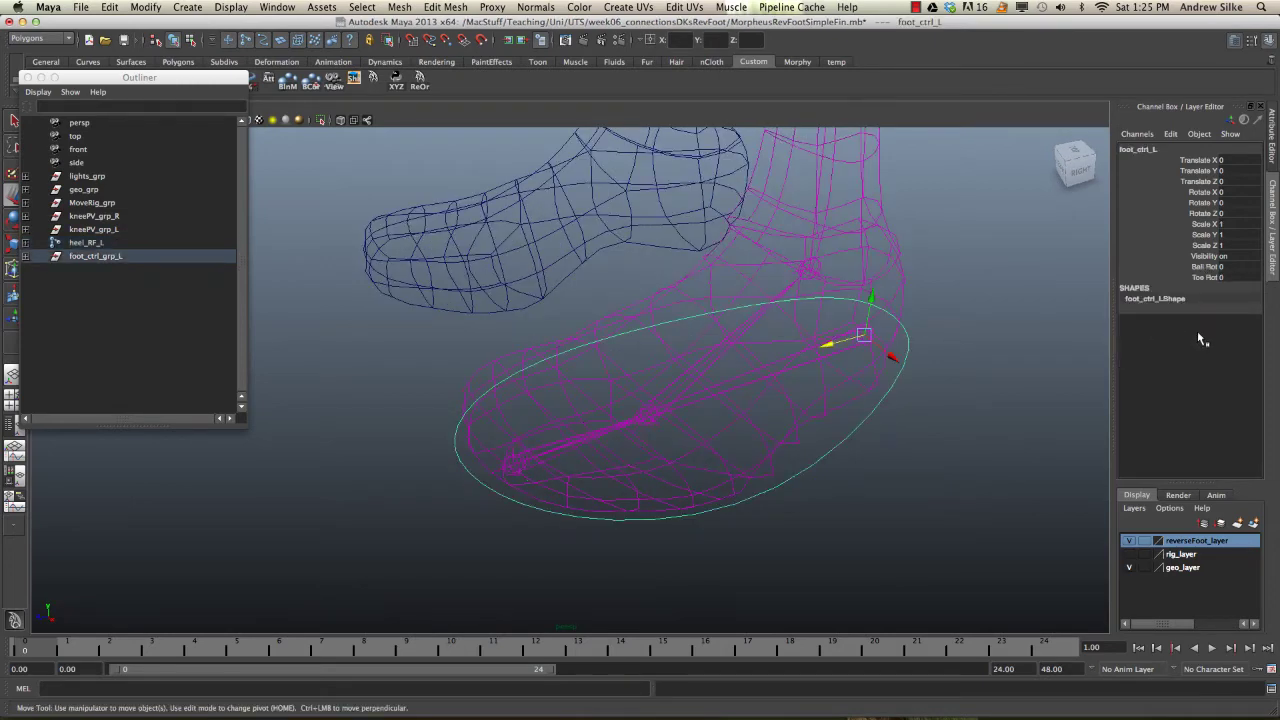
pyautogui.click(1208, 277)
pyautogui.moveTo(960, 345); pyautogui.dragTo(1035, 345, button='middle')
pyautogui.press('5')
pyautogui.moveTo(723, 412)
pyautogui.mouseDown(button='middle')
pyautogui.moveTo(651, 414)
pyautogui.moveTo(850, 401)
pyautogui.mouseUp(button='middle')
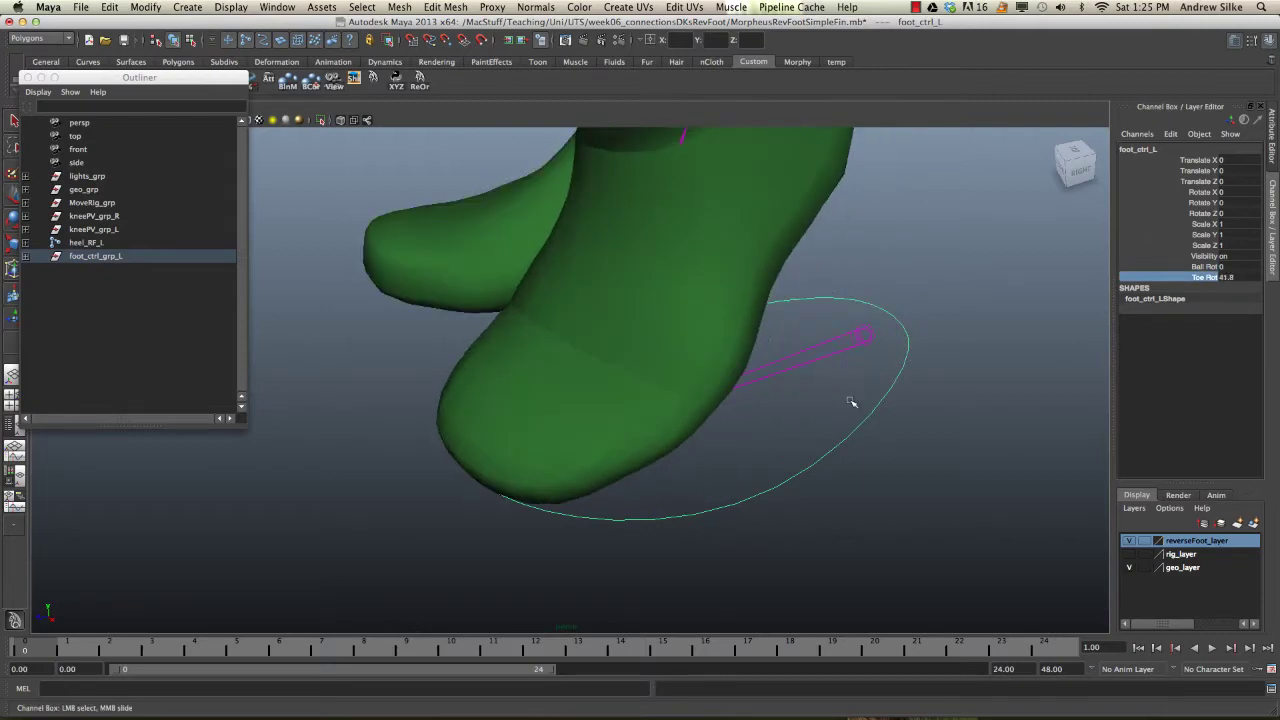
pyautogui.hotkey('ctrl', 'z')
pyautogui.press('4')
pyautogui.hotkey('ctrl', 'z')
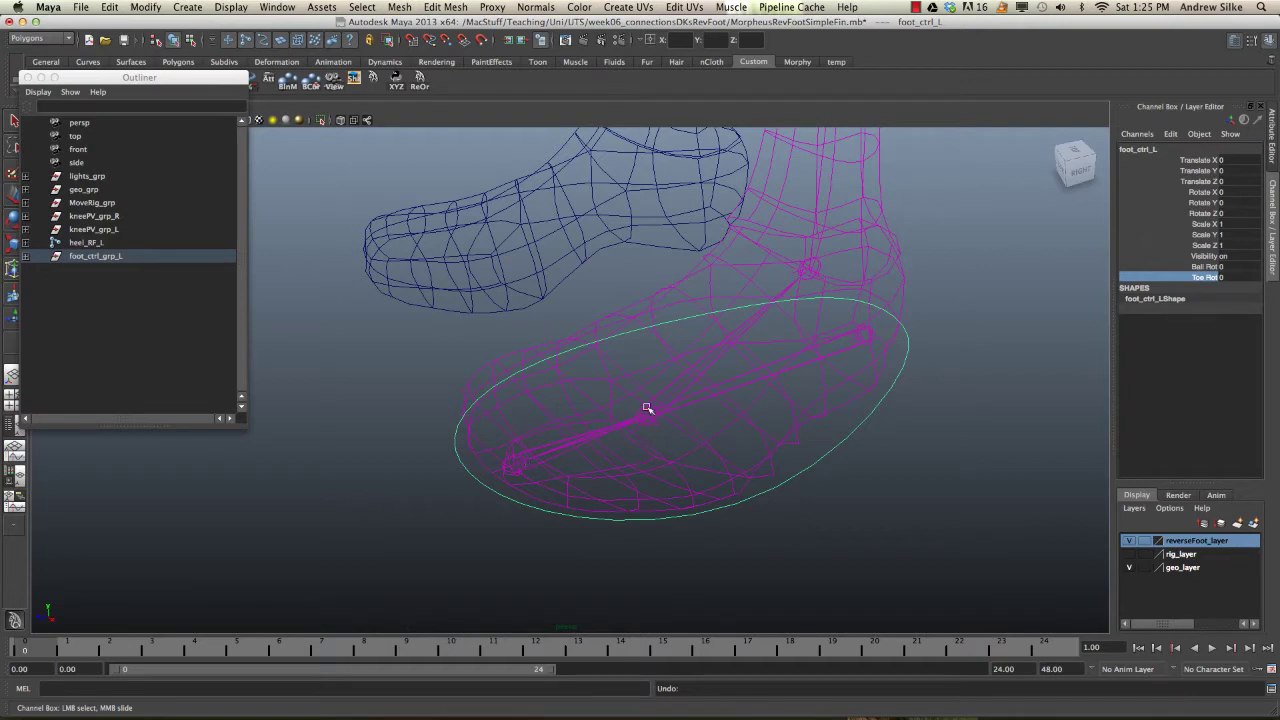
# - Try nudging the IK handle at the left toe tip, and undo the move
pyautogui.click(511, 449)
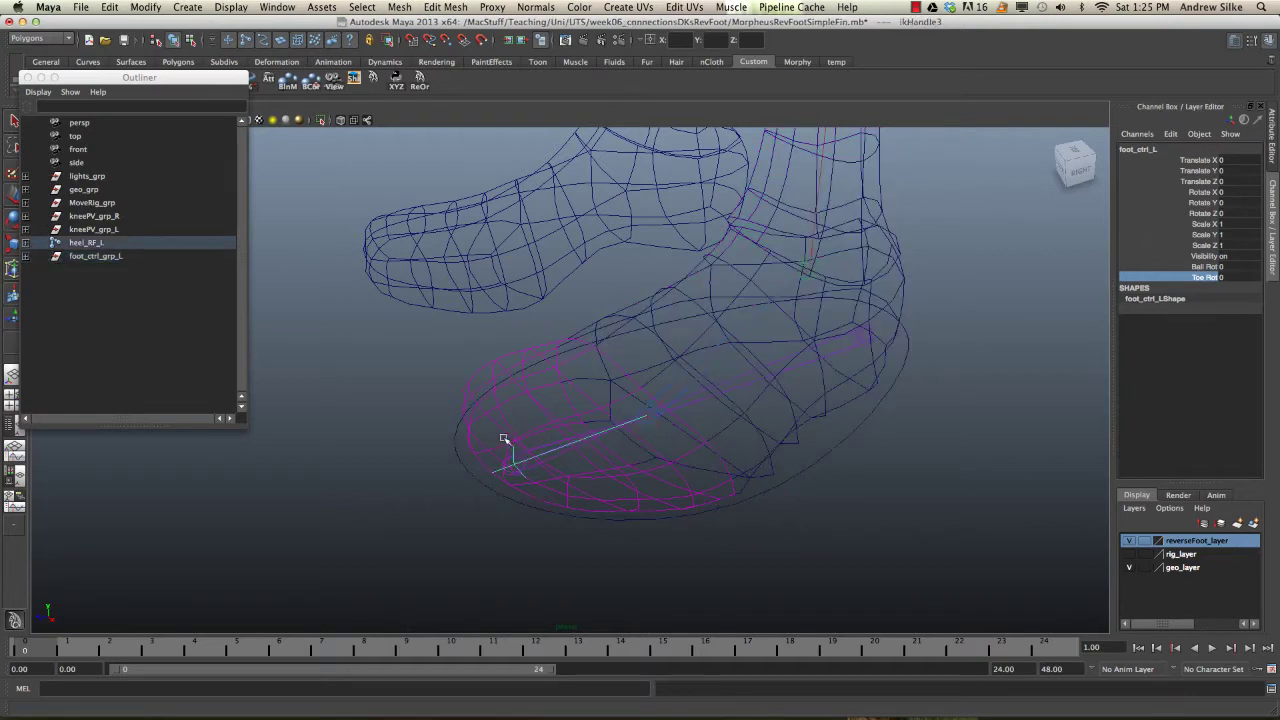
pyautogui.press('w')
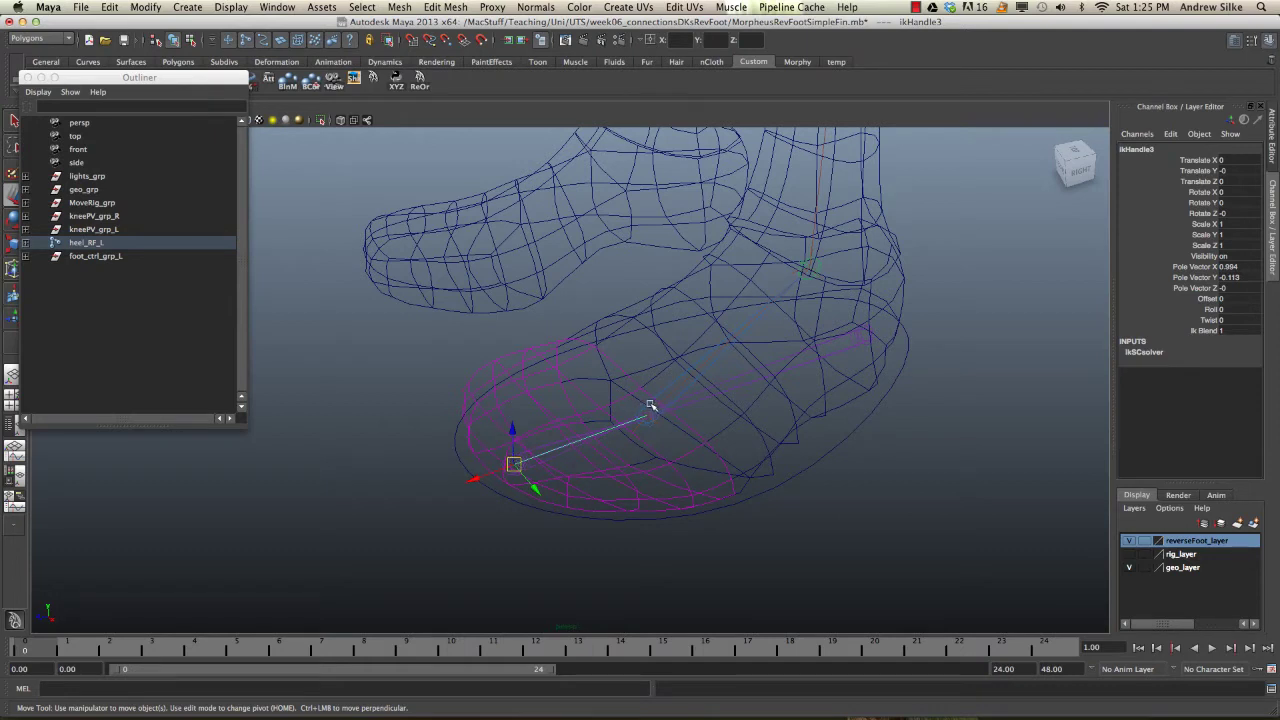
pyautogui.moveTo(513, 467)
pyautogui.mouseDown()
pyautogui.moveTo(511, 433)
pyautogui.moveTo(506, 494)
pyautogui.moveTo(509, 462)
pyautogui.mouseUp()
pyautogui.hotkey('ctrl', 'z')
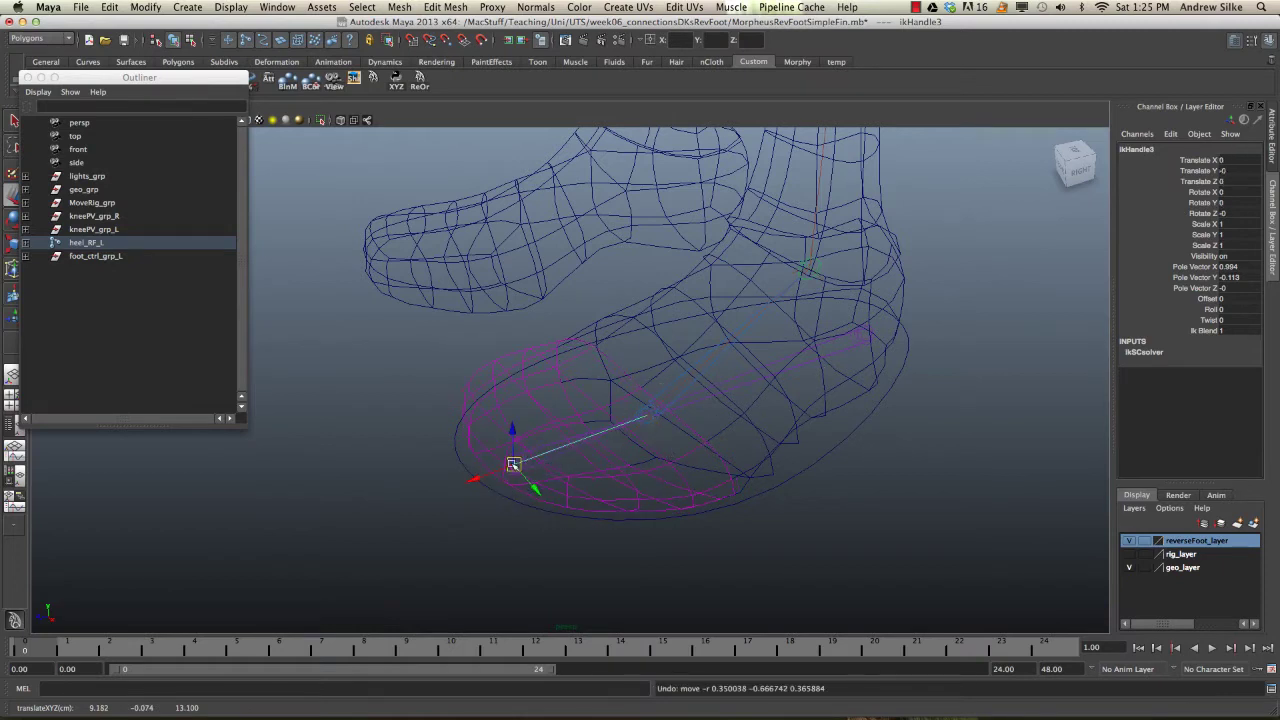
# - Deselect everything and create a locator at the scene origin
pyautogui.keyDown('alt'); pyautogui.moveTo(493, 446); pyautogui.dragTo(545, 444); pyautogui.keyUp('alt')
pyautogui.click(918, 424)
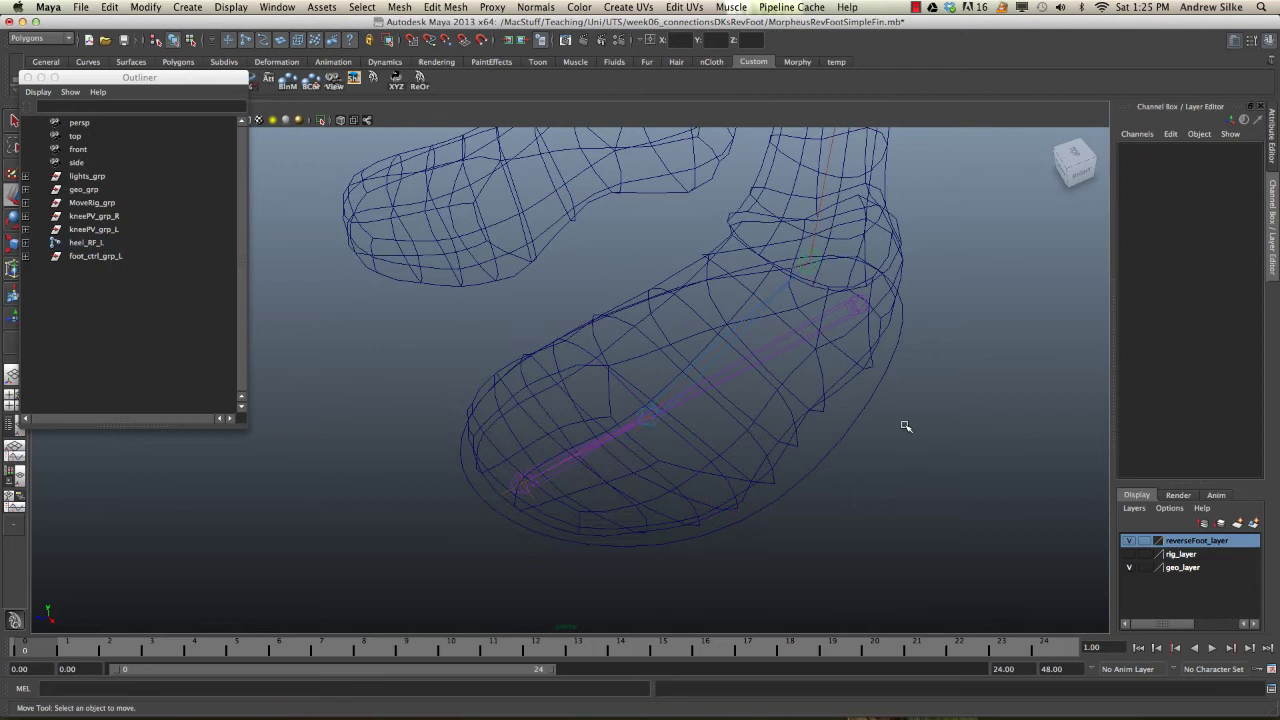
pyautogui.press('5')
pyautogui.keyDown('alt'); pyautogui.moveTo(903, 426); pyautogui.dragTo(648, 412); pyautogui.keyUp('alt')
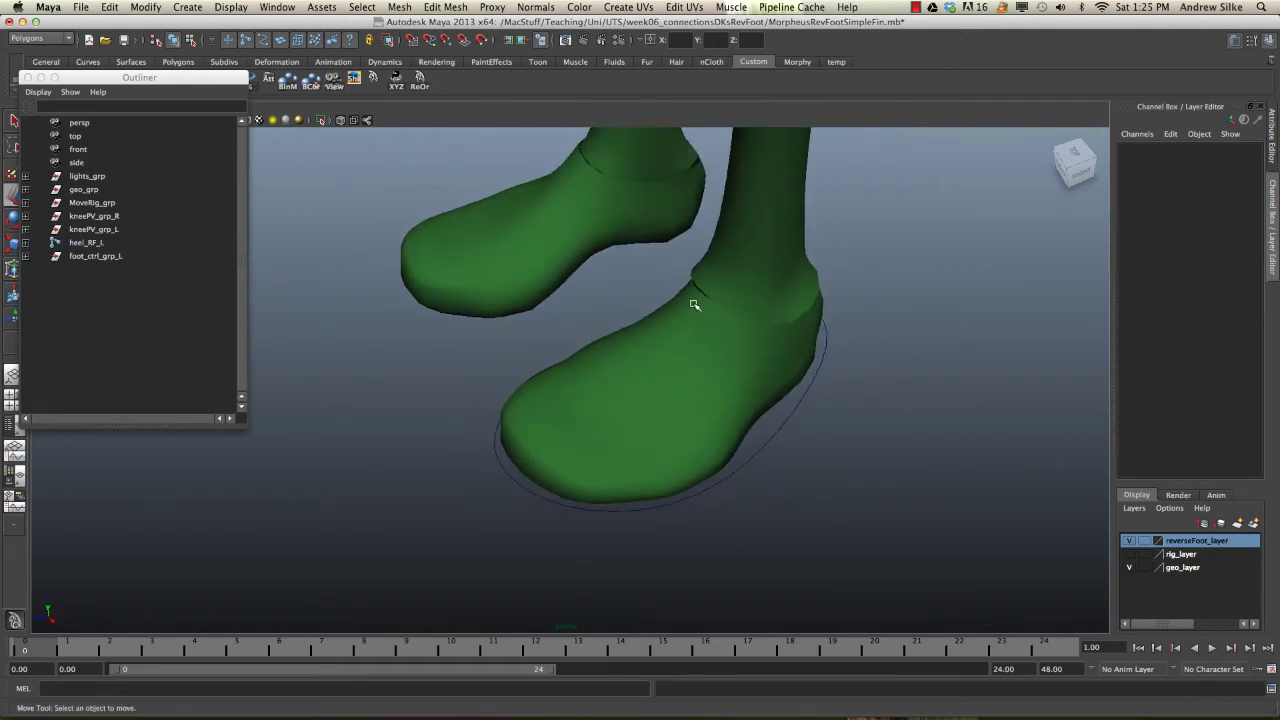
pyautogui.press('space')
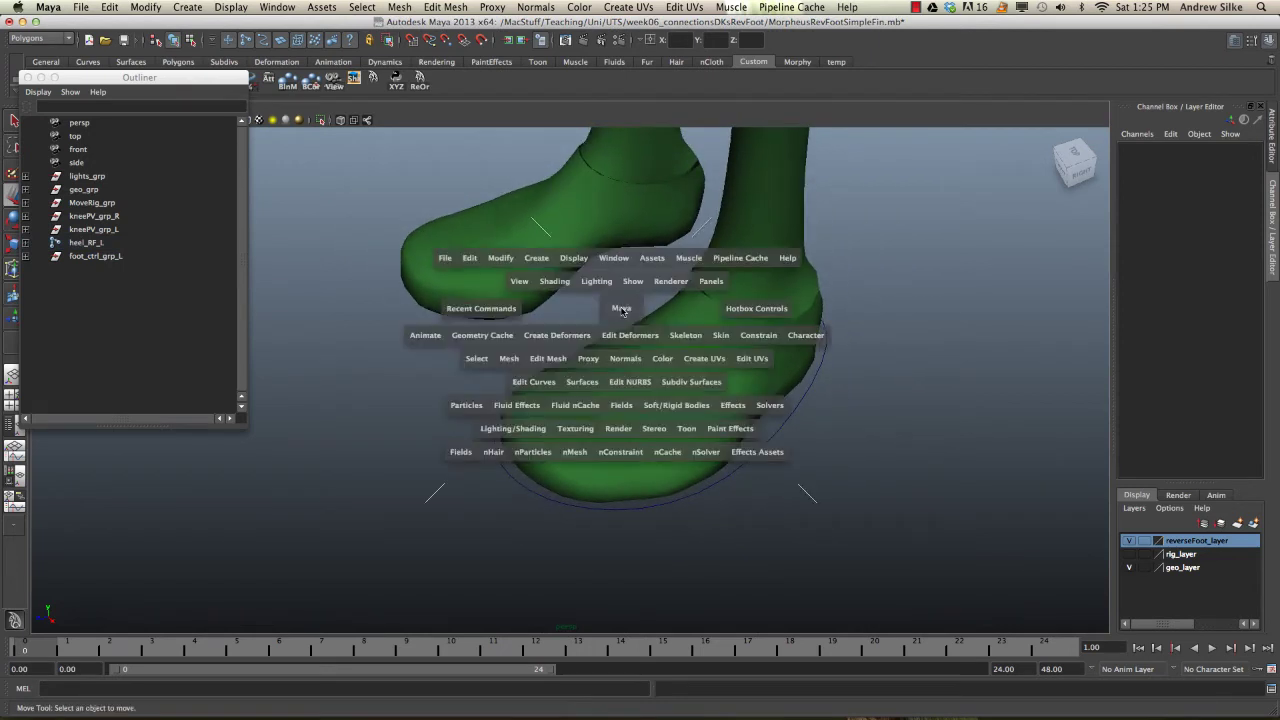
pyautogui.click(536, 260)
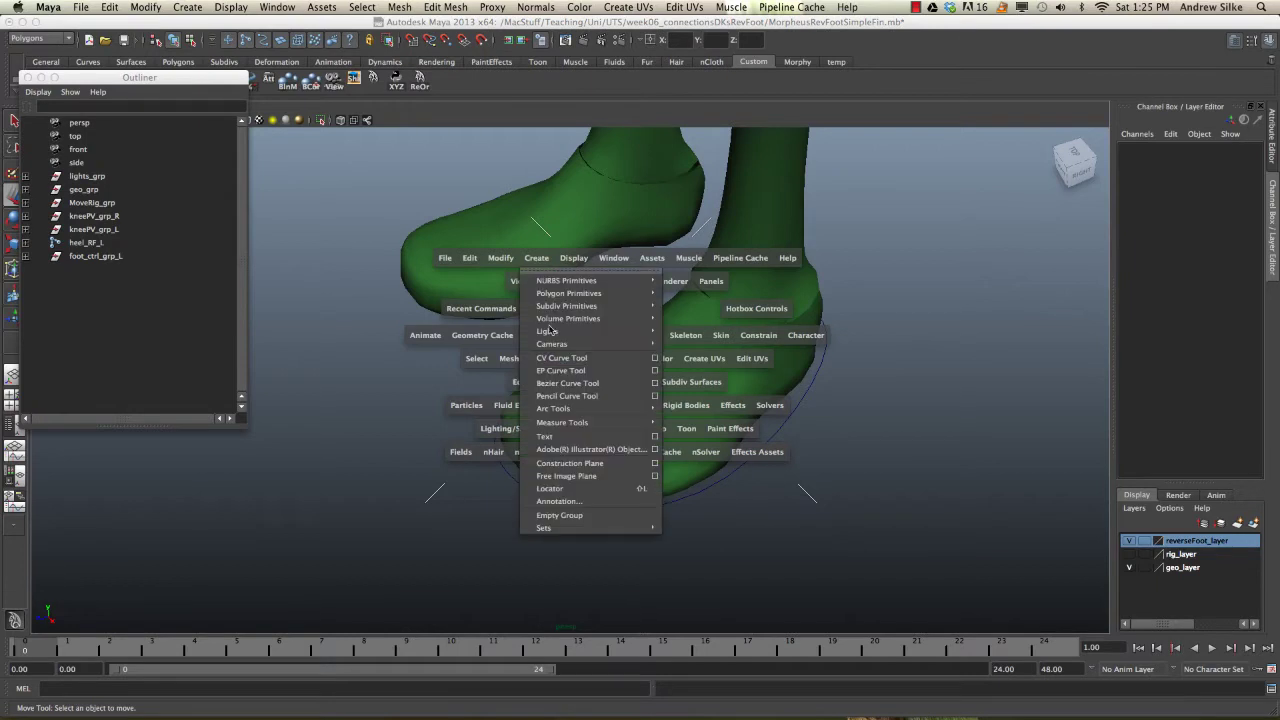
pyautogui.click(575, 489)
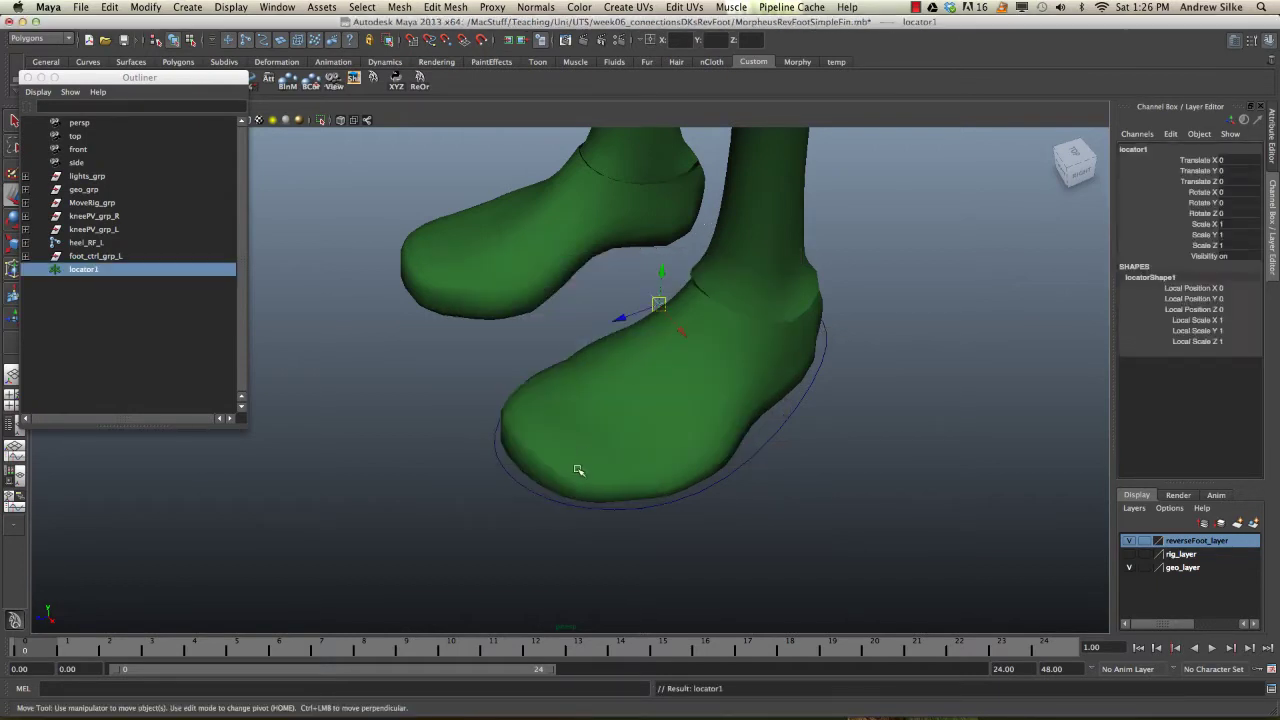
# - Display the scene in wireframe and set the locator's Local Scale X, Y and Z to 2
pyautogui.keyDown('alt'); pyautogui.moveTo(589, 423); pyautogui.dragTo(633, 417); pyautogui.keyUp('alt')
pyautogui.press('4')
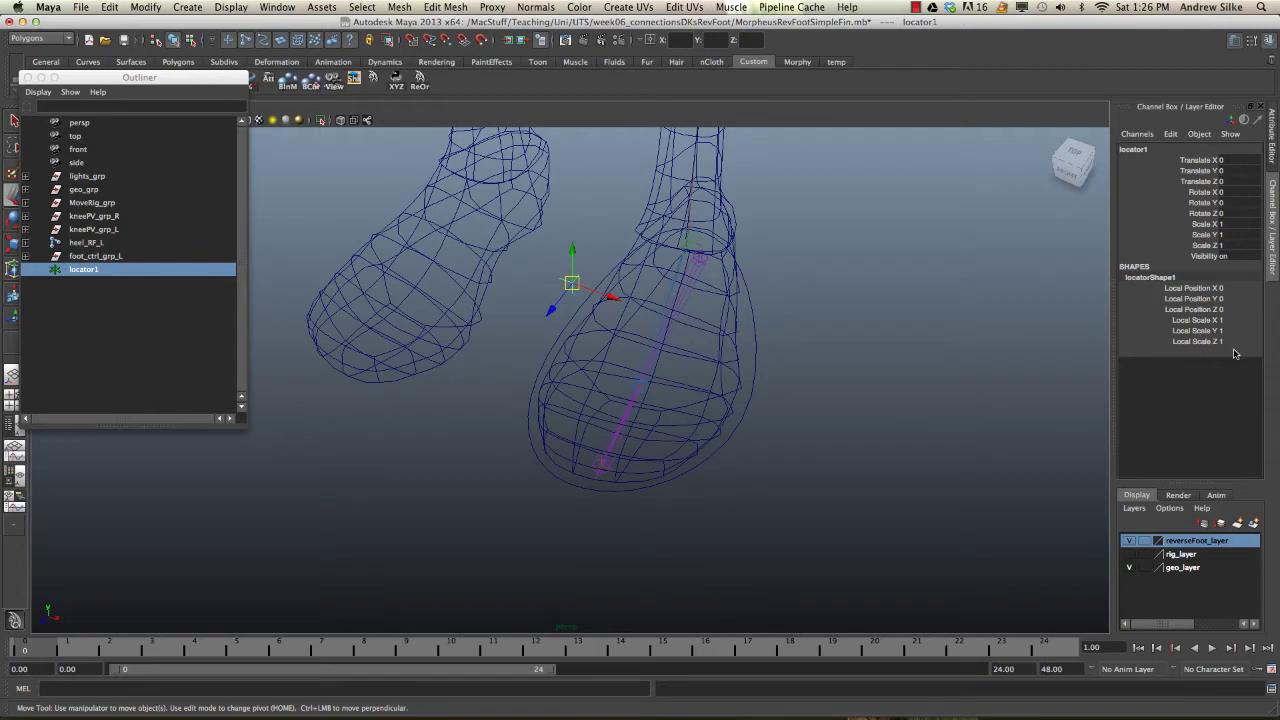
pyautogui.moveTo(1232, 321); pyautogui.dragTo(1233, 341)
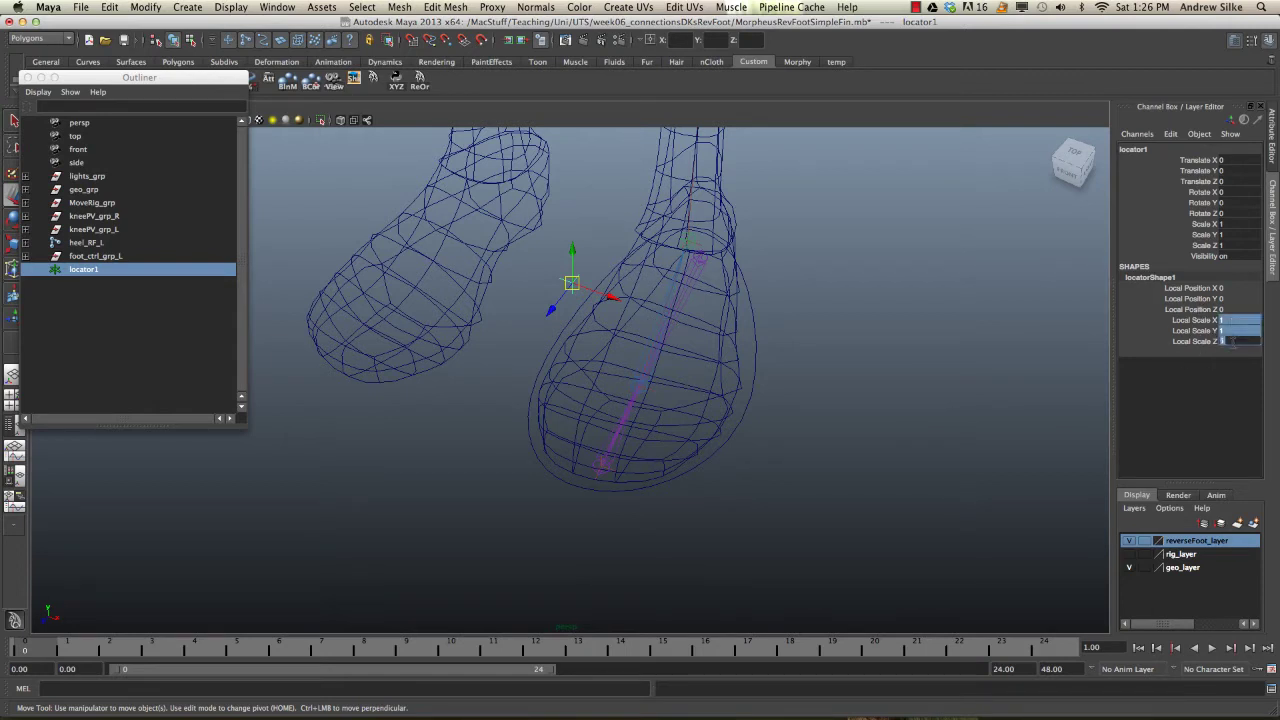
pyautogui.keyDown('alt'); pyautogui.moveTo(705, 338); pyautogui.dragTo(706, 321); pyautogui.keyUp('alt')
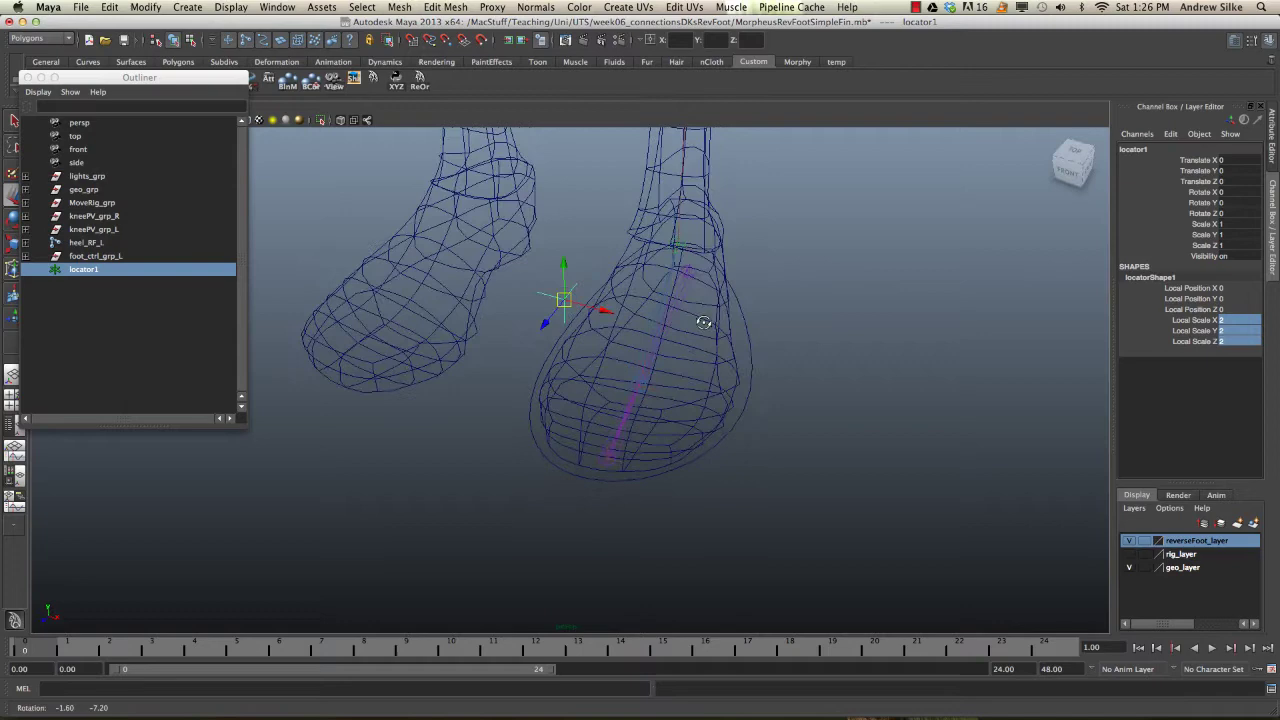
# - Try moving the locator from the origin onto the ball joint of the left foot
pyautogui.keyDown('alt'); pyautogui.moveTo(622, 370); pyautogui.dragTo(874, 388, button='right'); pyautogui.keyUp('alt')
pyautogui.keyDown('alt'); pyautogui.moveTo(874, 388); pyautogui.dragTo(665, 247); pyautogui.keyUp('alt')
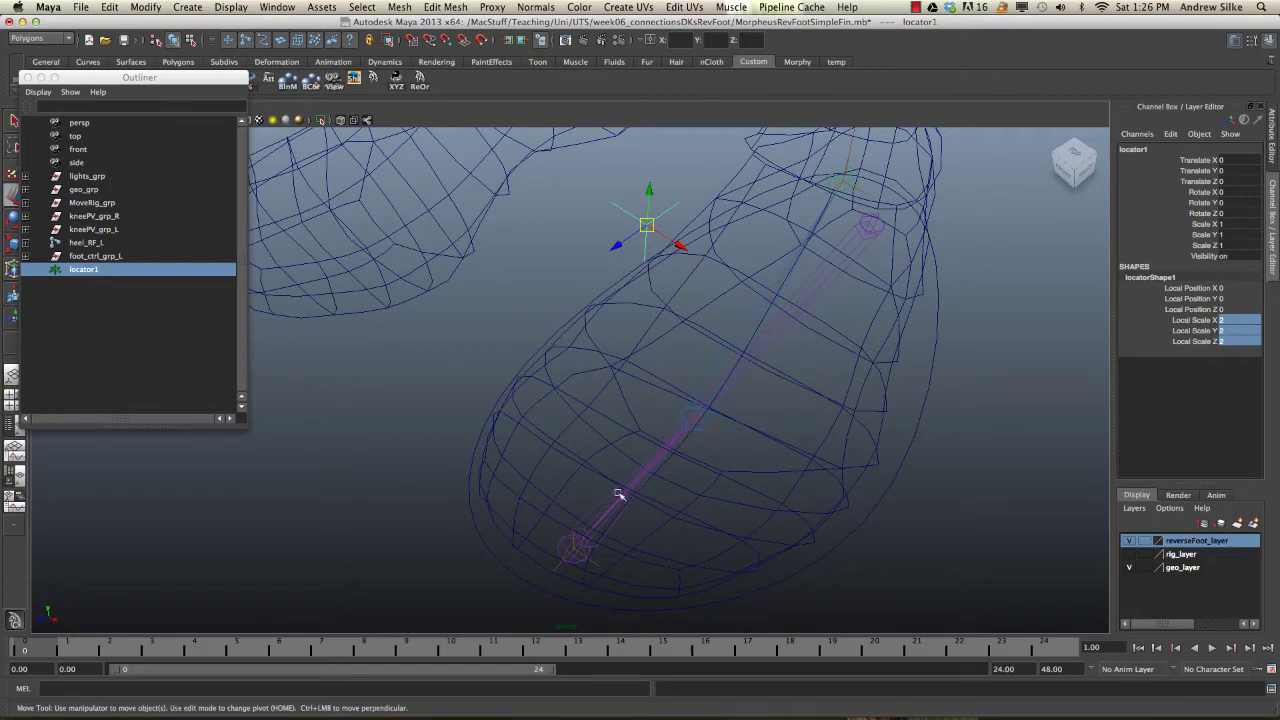
pyautogui.keyDown('alt'); pyautogui.moveTo(665, 421); pyautogui.dragTo(741, 385); pyautogui.keyUp('alt')
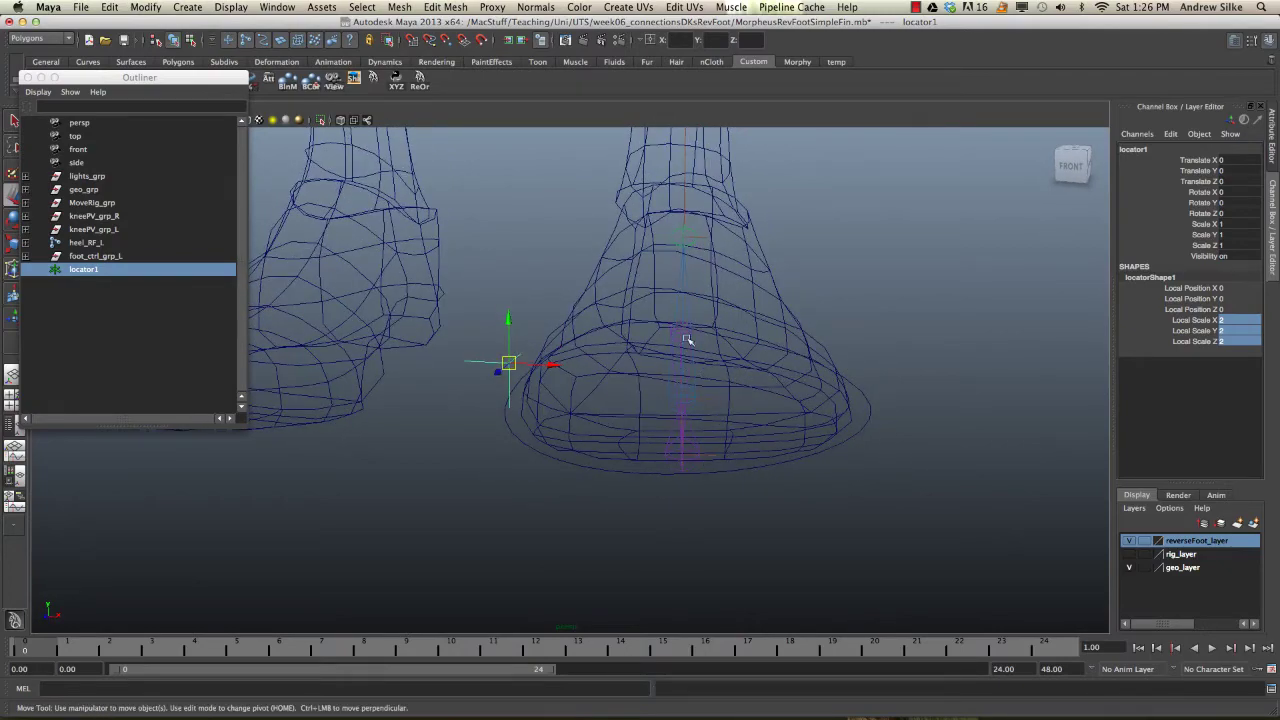
pyautogui.keyDown('alt'); pyautogui.moveTo(678, 338); pyautogui.dragTo(600, 312); pyautogui.keyUp('alt')
pyautogui.keyDown('alt'); pyautogui.moveTo(630, 401); pyautogui.dragTo(582, 291); pyautogui.keyUp('alt')
pyautogui.keyDown('alt'); pyautogui.moveTo(590, 296); pyautogui.dragTo(775, 331, button='right'); pyautogui.keyUp('alt')
pyautogui.keyDown('alt'); pyautogui.moveTo(775, 331); pyautogui.dragTo(727, 364); pyautogui.keyUp('alt')
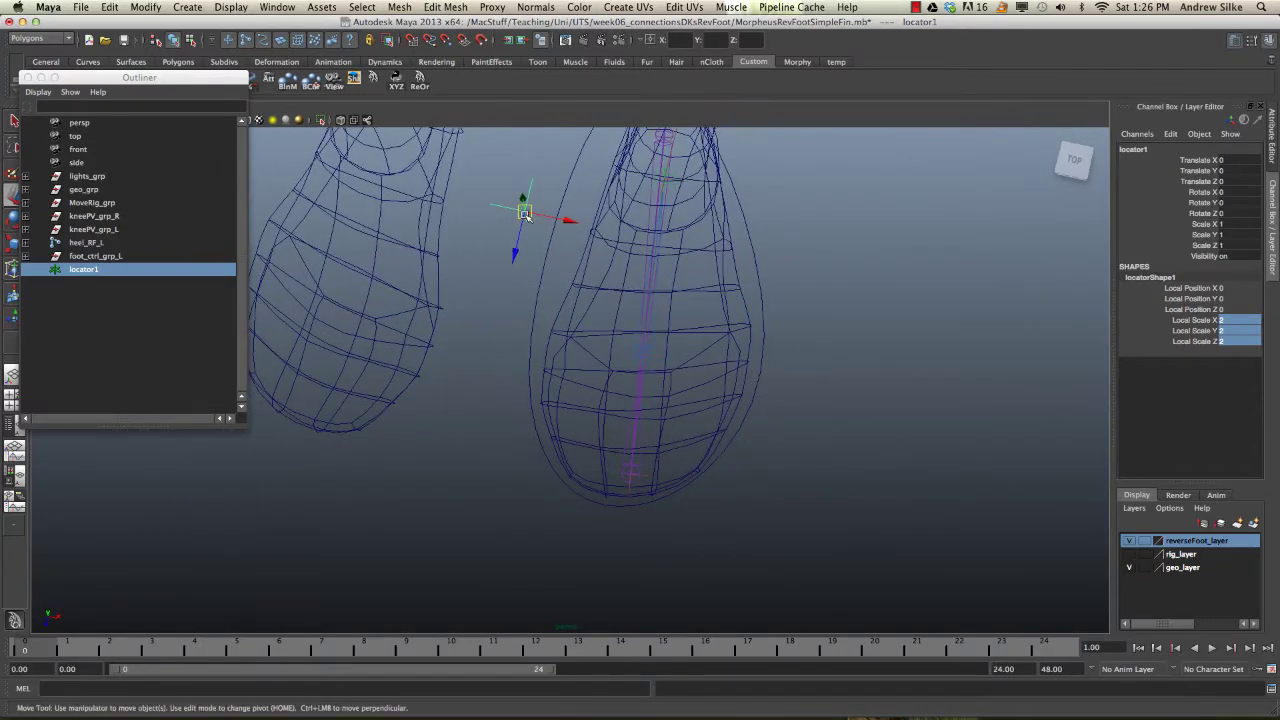
pyautogui.moveTo(524, 210); pyautogui.dragTo(642, 356)
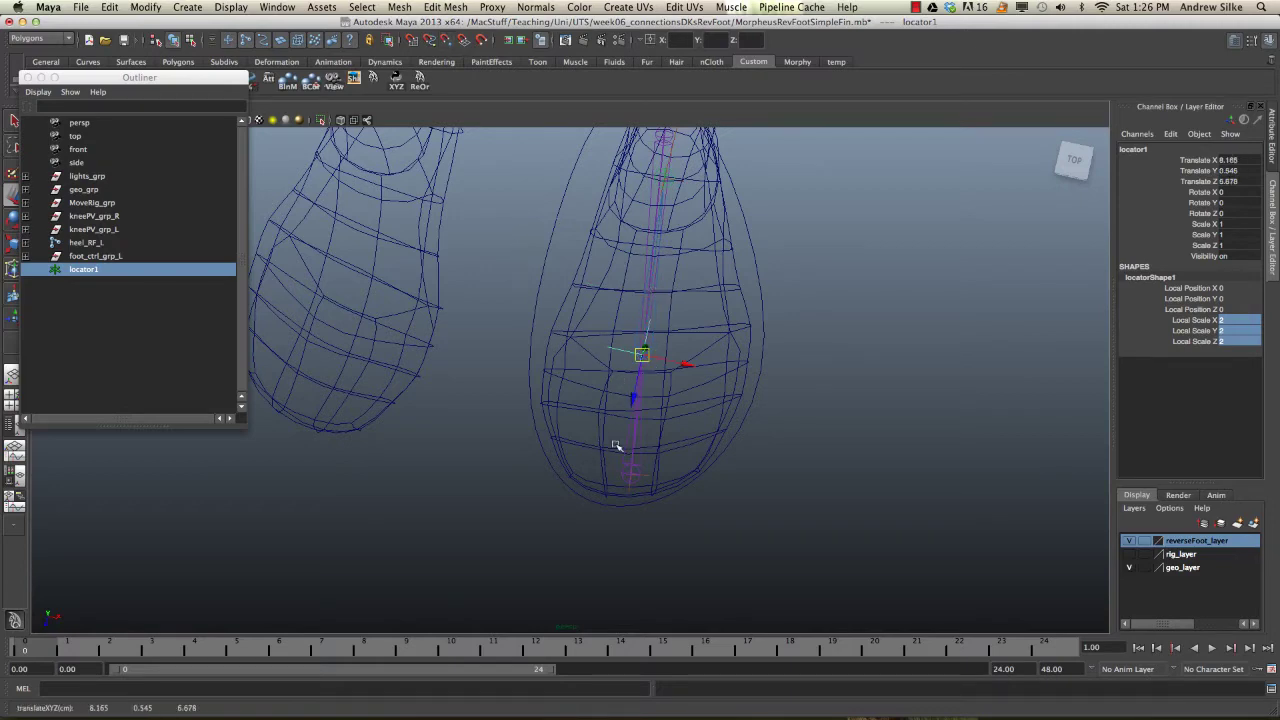
# - Try a local scale of 5 on all three axes of the locator, and undo both that scale and the locator's move
pyautogui.keyDown('alt'); pyautogui.moveTo(645, 399); pyautogui.dragTo(829, 397, button='right'); pyautogui.keyUp('alt')
pyautogui.keyDown('alt'); pyautogui.moveTo(686, 260); pyautogui.dragTo(706, 294); pyautogui.keyUp('alt')
pyautogui.doubleClick(1237, 341)
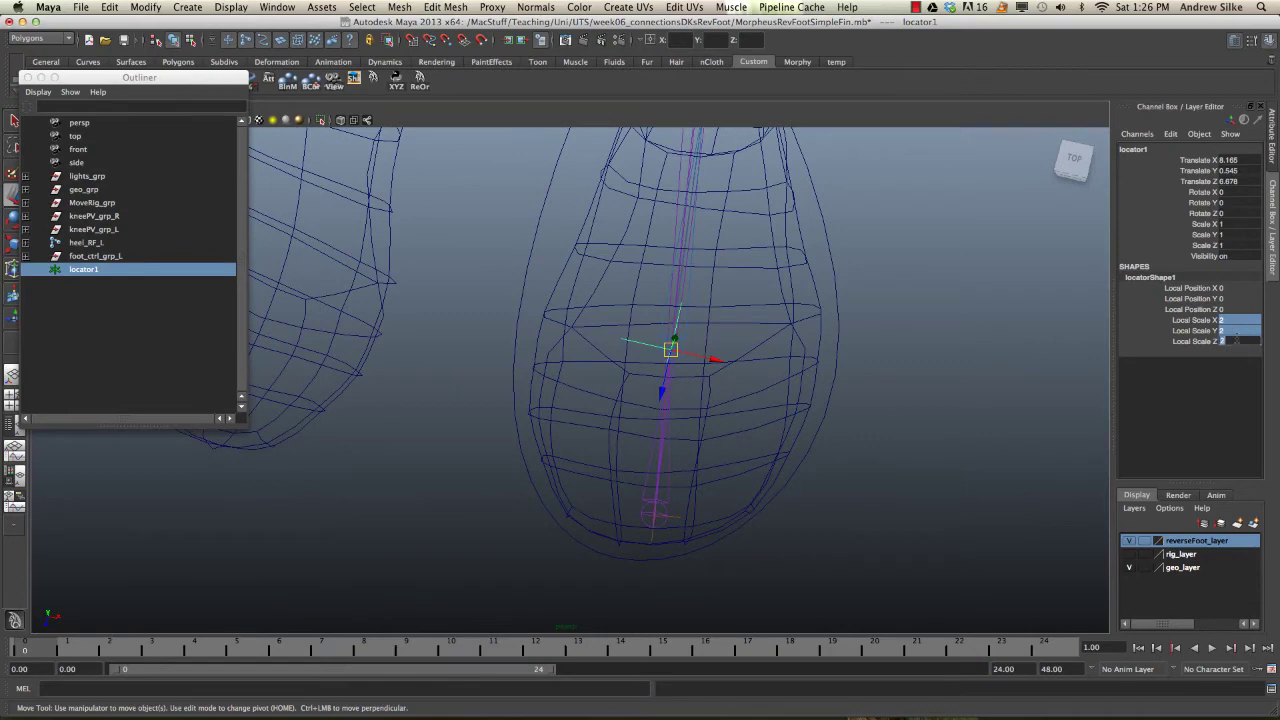
pyautogui.write('5')
pyautogui.press('Return')
pyautogui.keyDown('alt'); pyautogui.moveTo(634, 563); pyautogui.dragTo(648, 428); pyautogui.keyUp('alt')
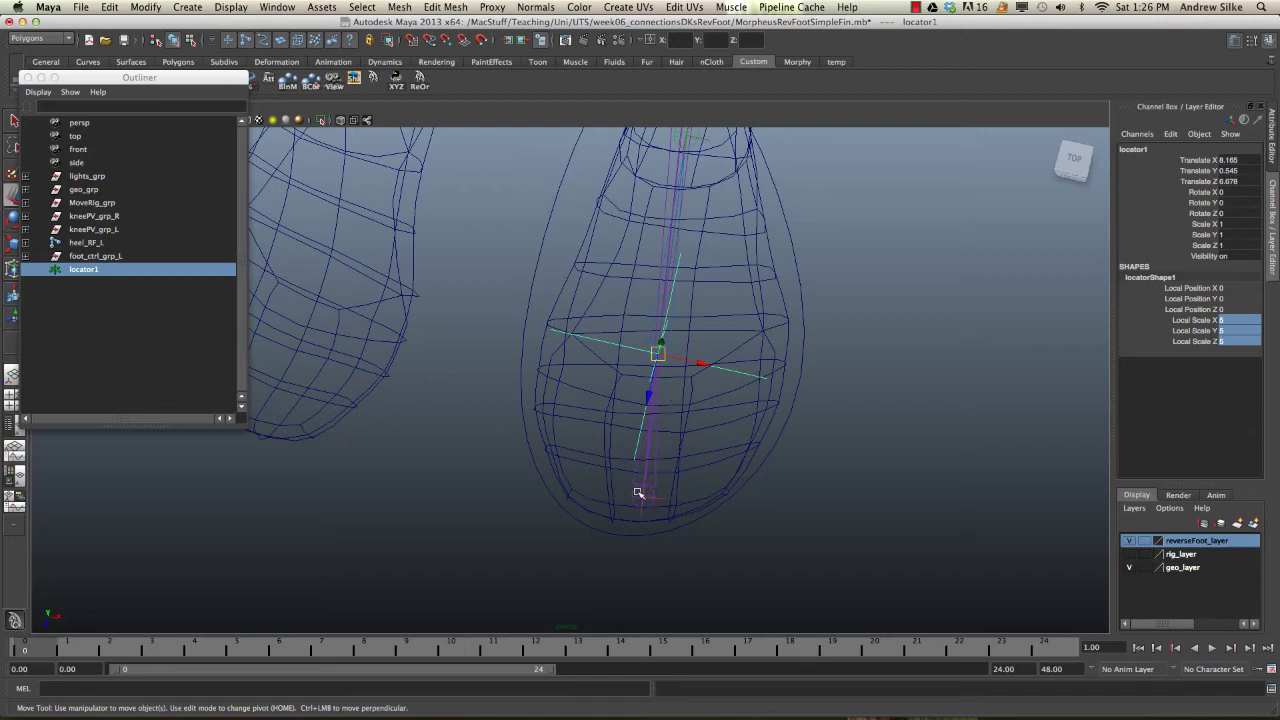
pyautogui.keyDown('alt'); pyautogui.moveTo(700, 472); pyautogui.dragTo(718, 453, button='middle'); pyautogui.keyUp('alt')
pyautogui.press('z')
pyautogui.press('z')
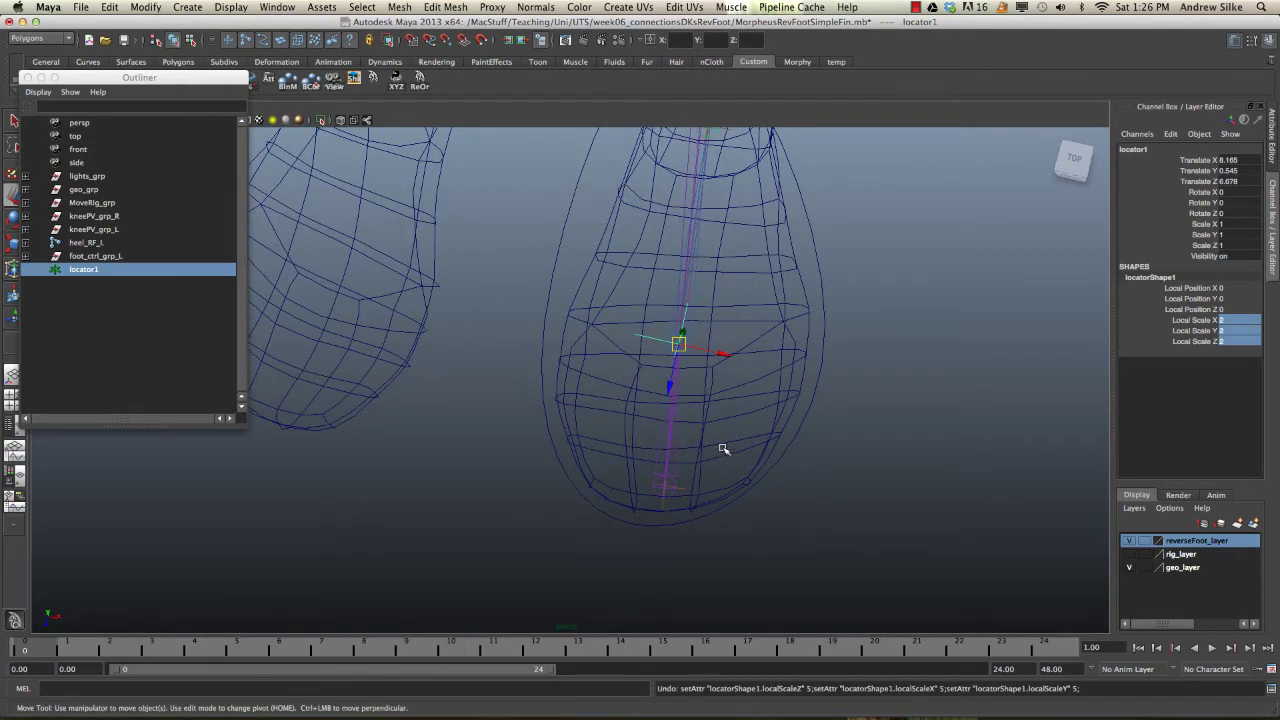
pyautogui.keyDown('alt'); pyautogui.moveTo(675, 416); pyautogui.dragTo(563, 414); pyautogui.keyUp('alt')
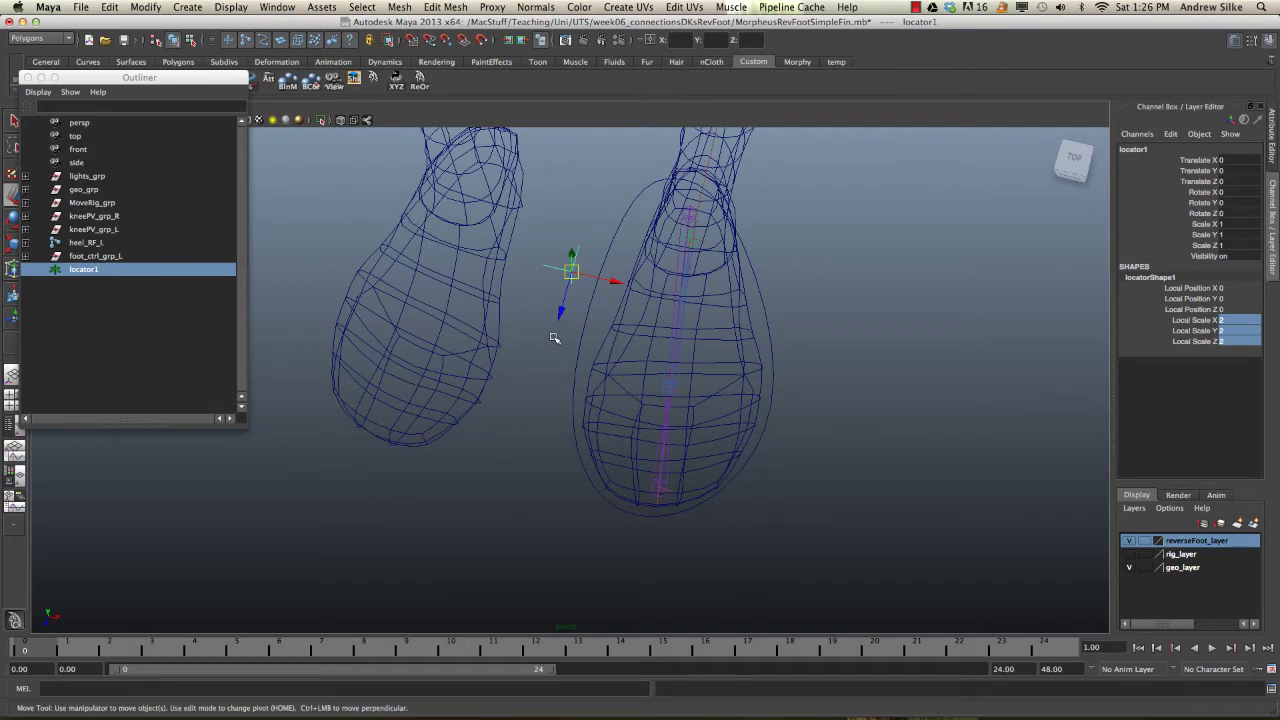
# - Group the locator under a new parent group and expand the group in the Outliner to show its child
pyautogui.hotkey('ctrl', 'g')
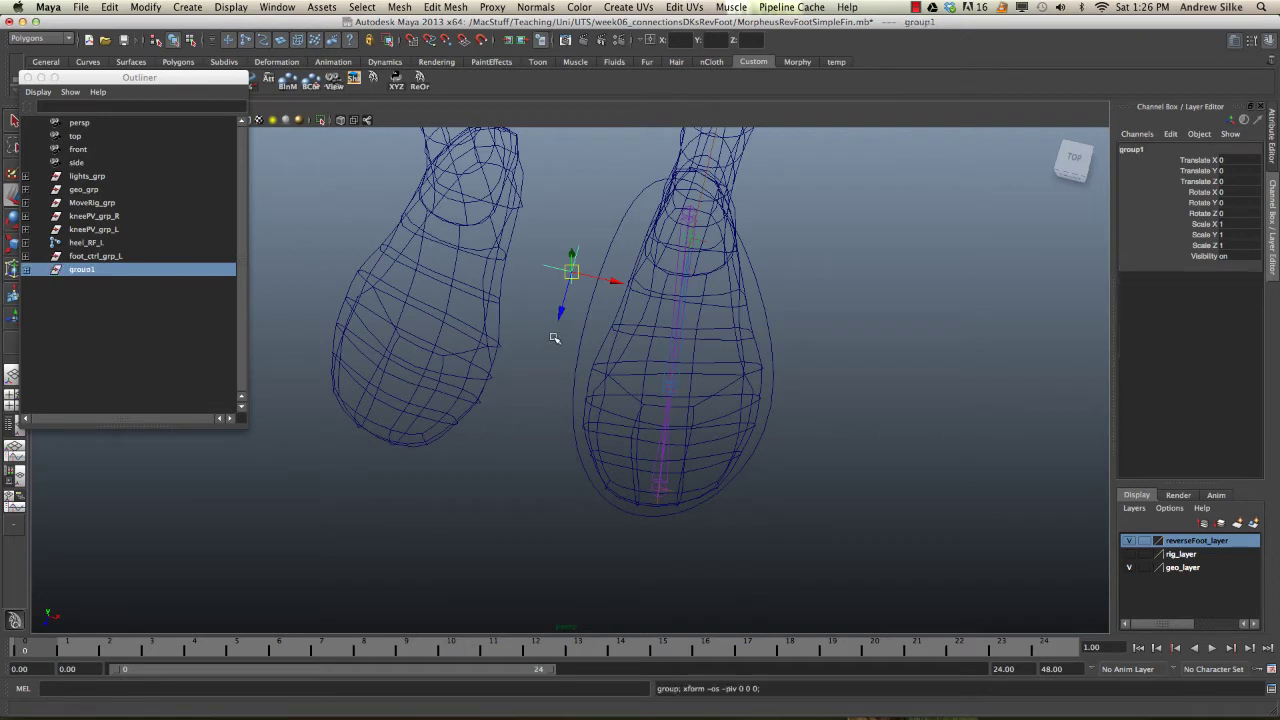
pyautogui.click(28, 272)
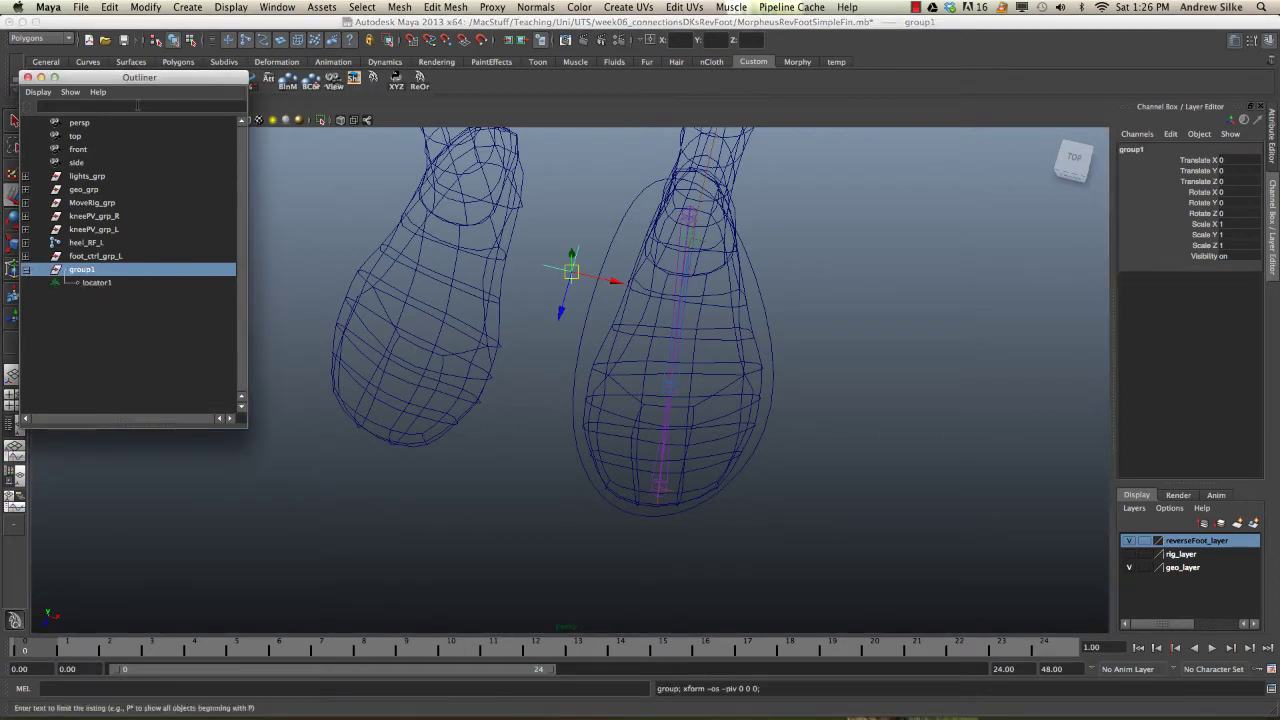
pyautogui.moveTo(140, 77); pyautogui.dragTo(182, 153)
pyautogui.press('space')
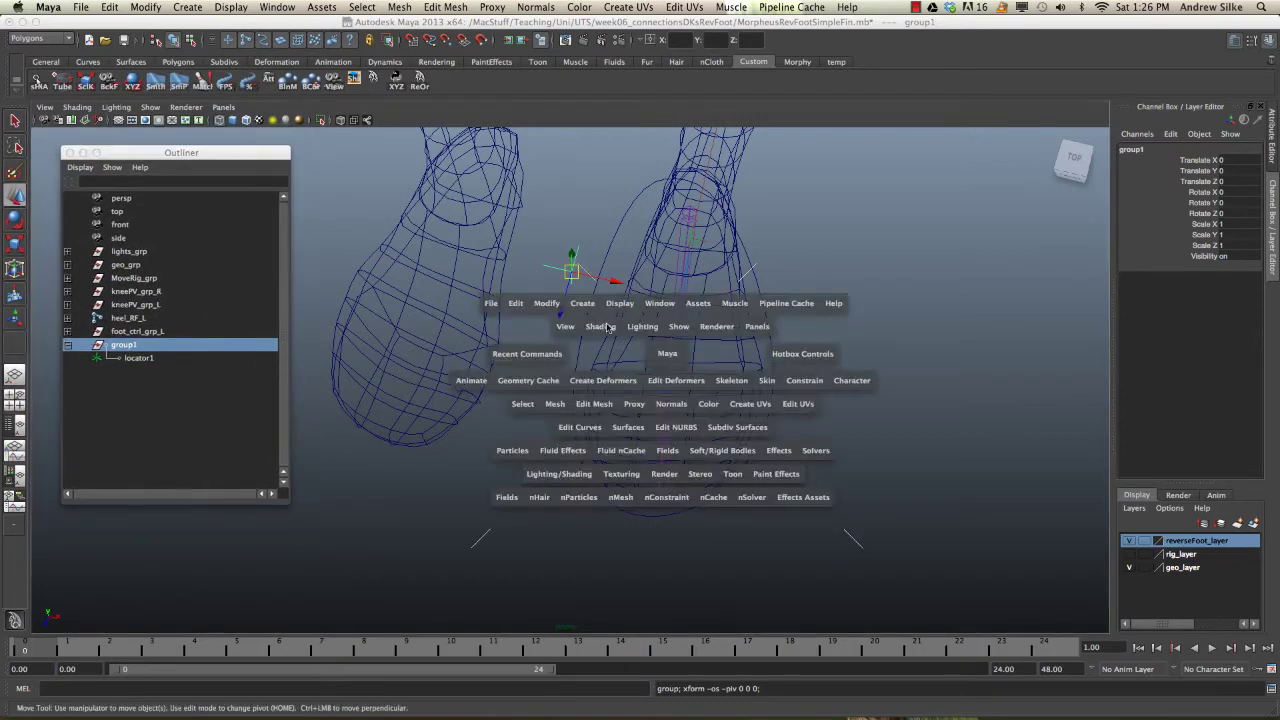
pyautogui.click(516, 304)
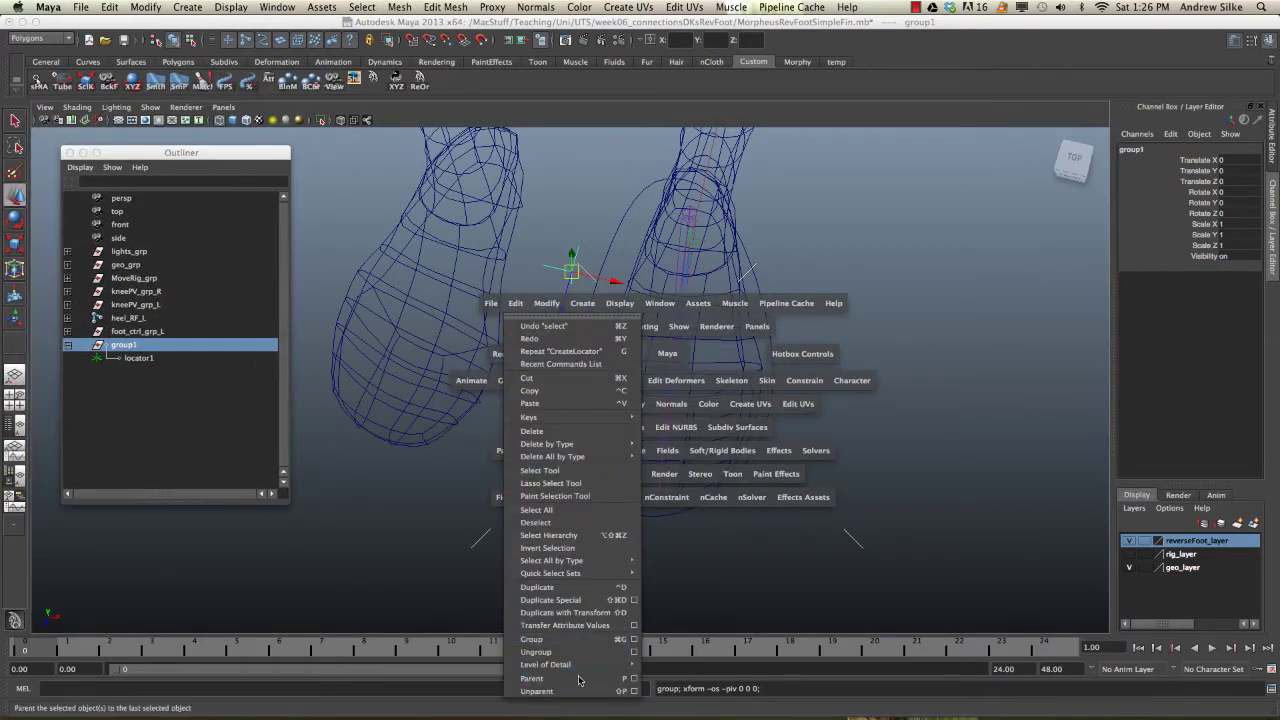
pyautogui.click(299, 394)
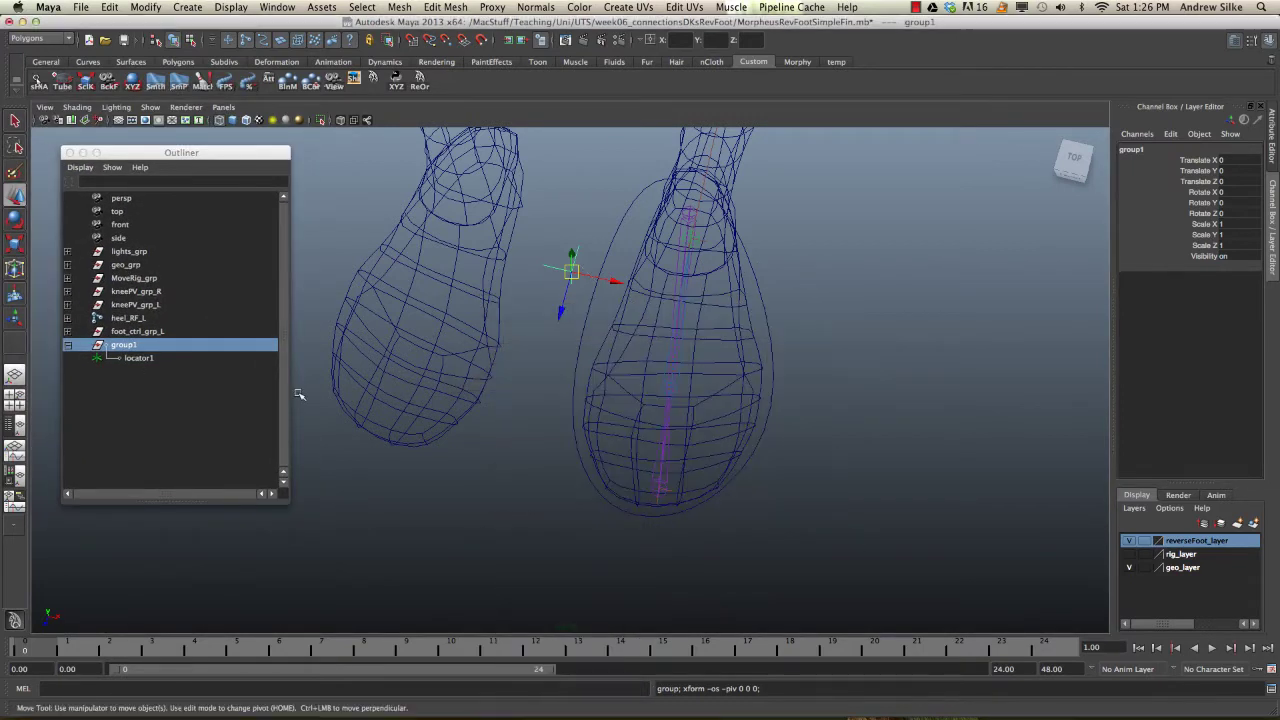
pyautogui.click(137, 360)
pyautogui.click(130, 347)
# - Try moving the new group freely in the space beside the left foot so its child locator follows
pyautogui.keyDown('alt'); pyautogui.moveTo(579, 375); pyautogui.dragTo(630, 365, button='middle'); pyautogui.keyUp('alt')
pyautogui.keyDown('alt'); pyautogui.moveTo(630, 365); pyautogui.dragTo(660, 382, button='right'); pyautogui.keyUp('alt')
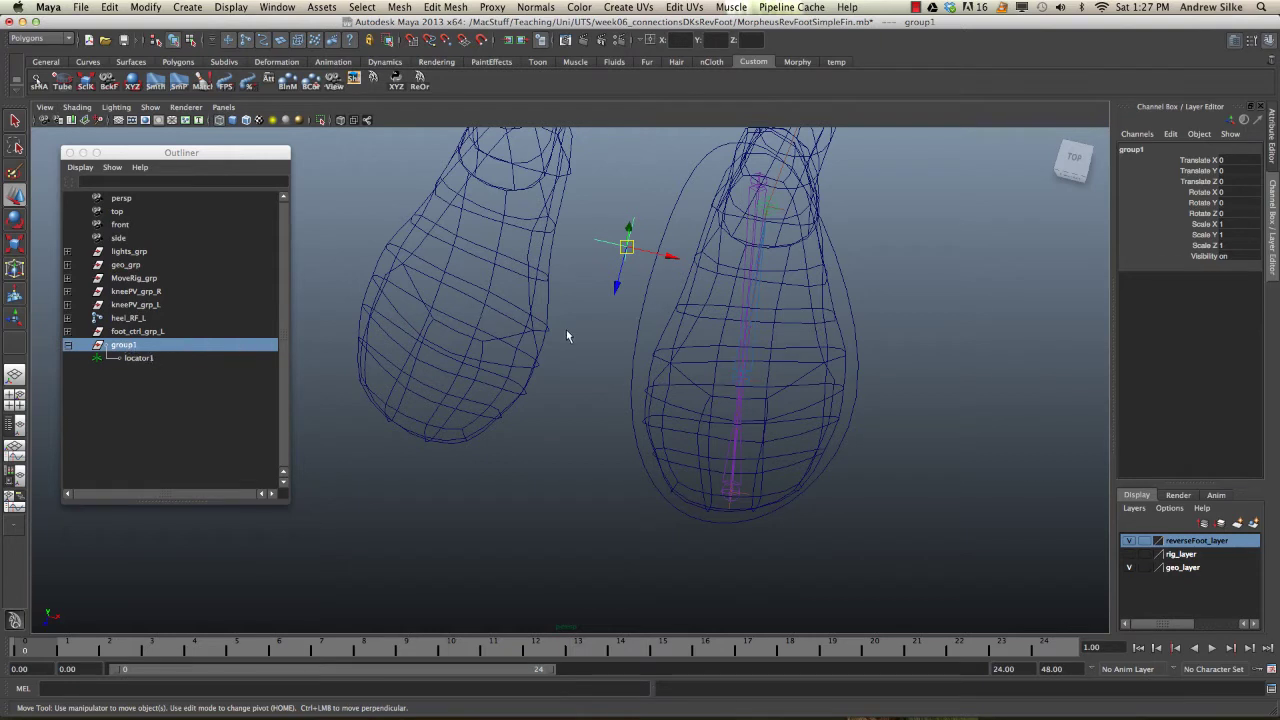
pyautogui.keyDown('alt'); pyautogui.moveTo(566, 335); pyautogui.dragTo(623, 354); pyautogui.keyUp('alt')
pyautogui.moveTo(623, 354); pyautogui.dragTo(748, 393, button='middle')
pyautogui.moveTo(784, 413); pyautogui.dragTo(662, 322, button='middle')
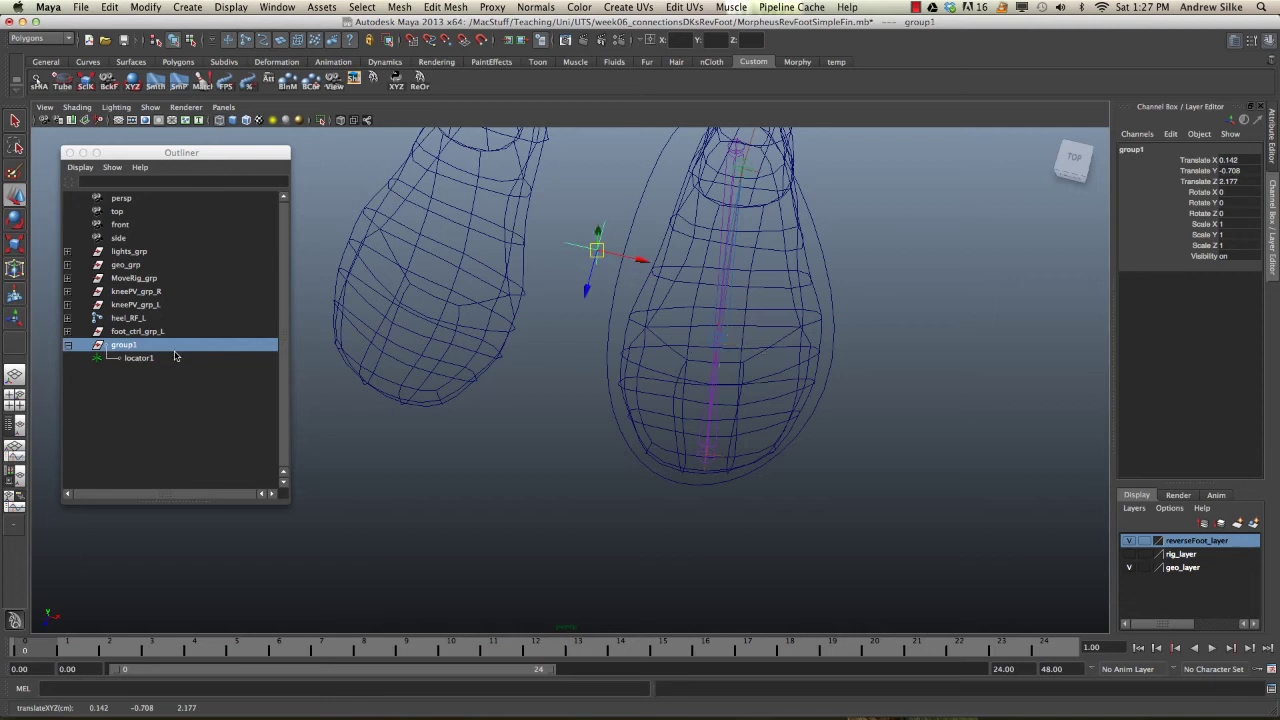
pyautogui.moveTo(550, 420); pyautogui.dragTo(574, 516, button='middle')
# - Try rotating the group freely, and undo that rotation together with the last group move
pyautogui.press('e')
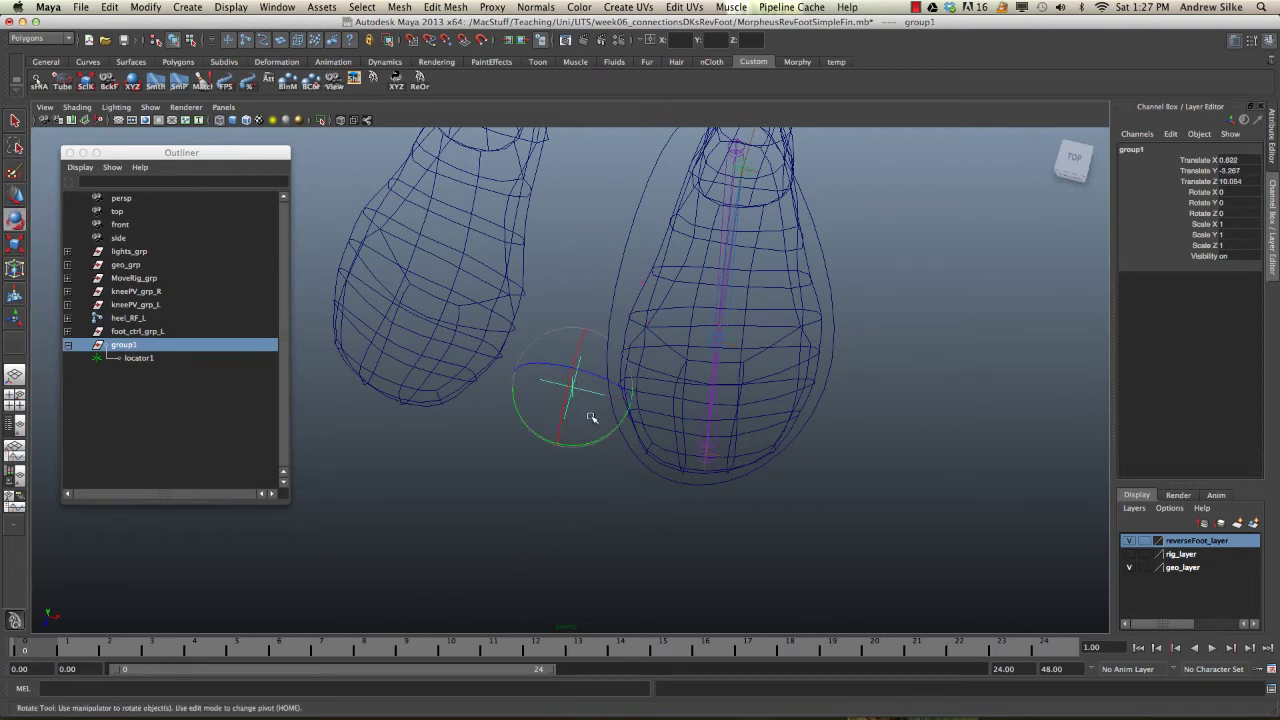
pyautogui.moveTo(591, 417); pyautogui.dragTo(592, 370)
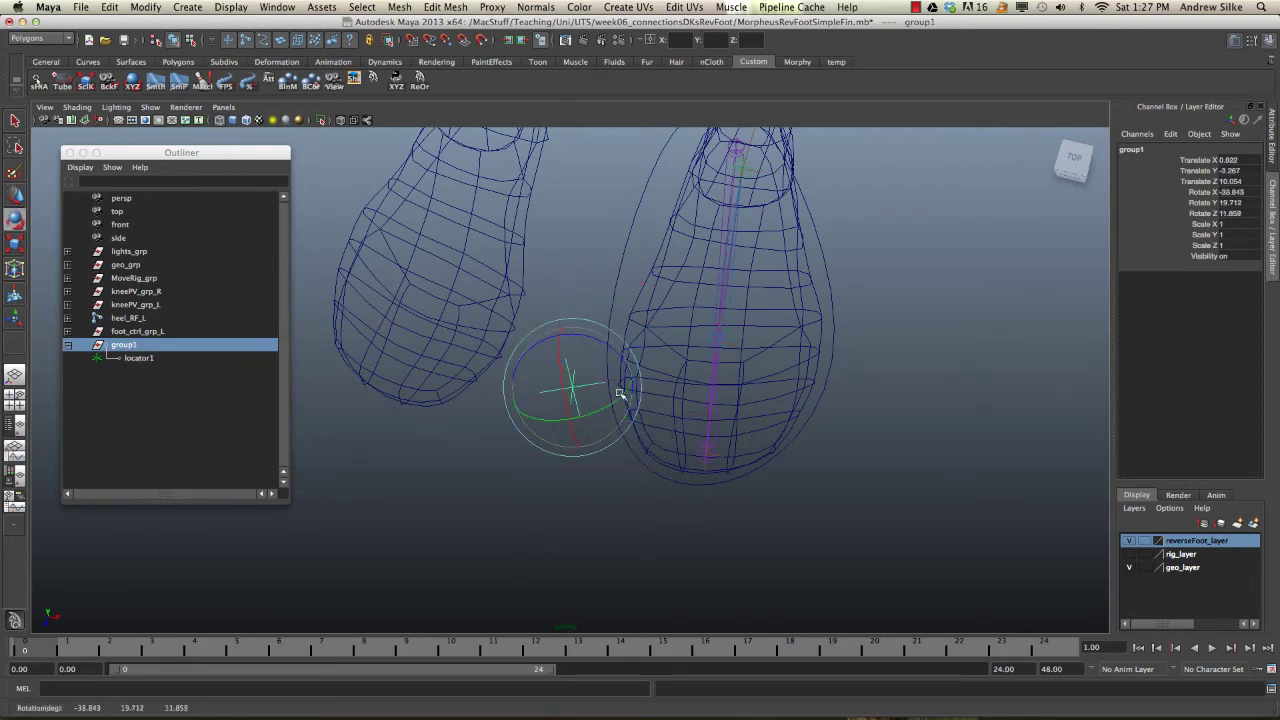
pyautogui.click(150, 359)
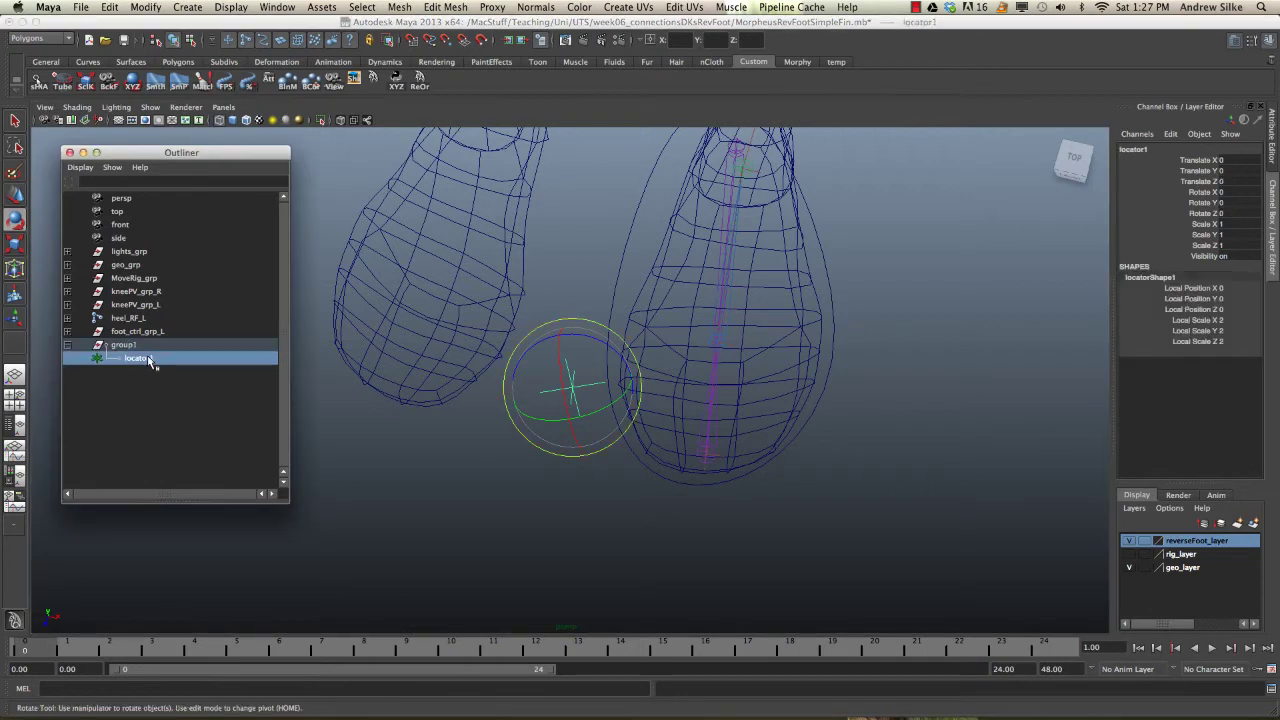
pyautogui.keyDown('alt'); pyautogui.moveTo(706, 370); pyautogui.dragTo(714, 346, button='middle'); pyautogui.keyUp('alt')
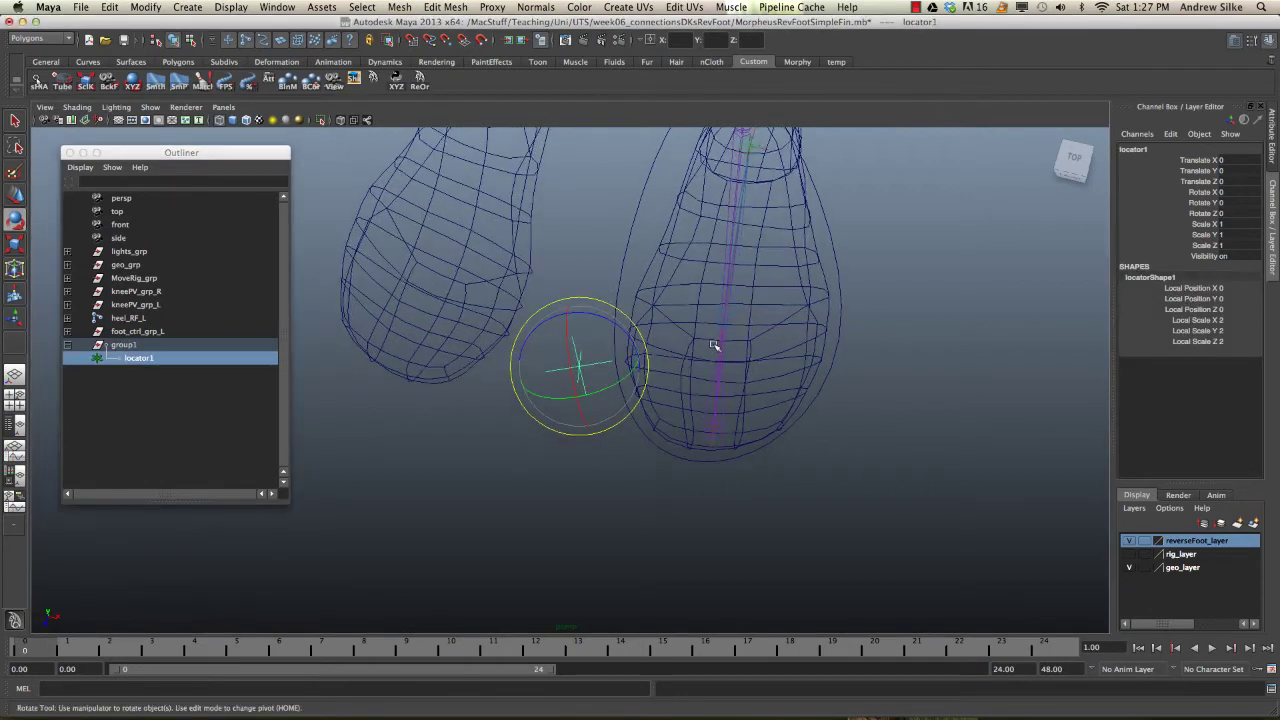
pyautogui.press('z')
pyautogui.press('z')
pyautogui.press('z')
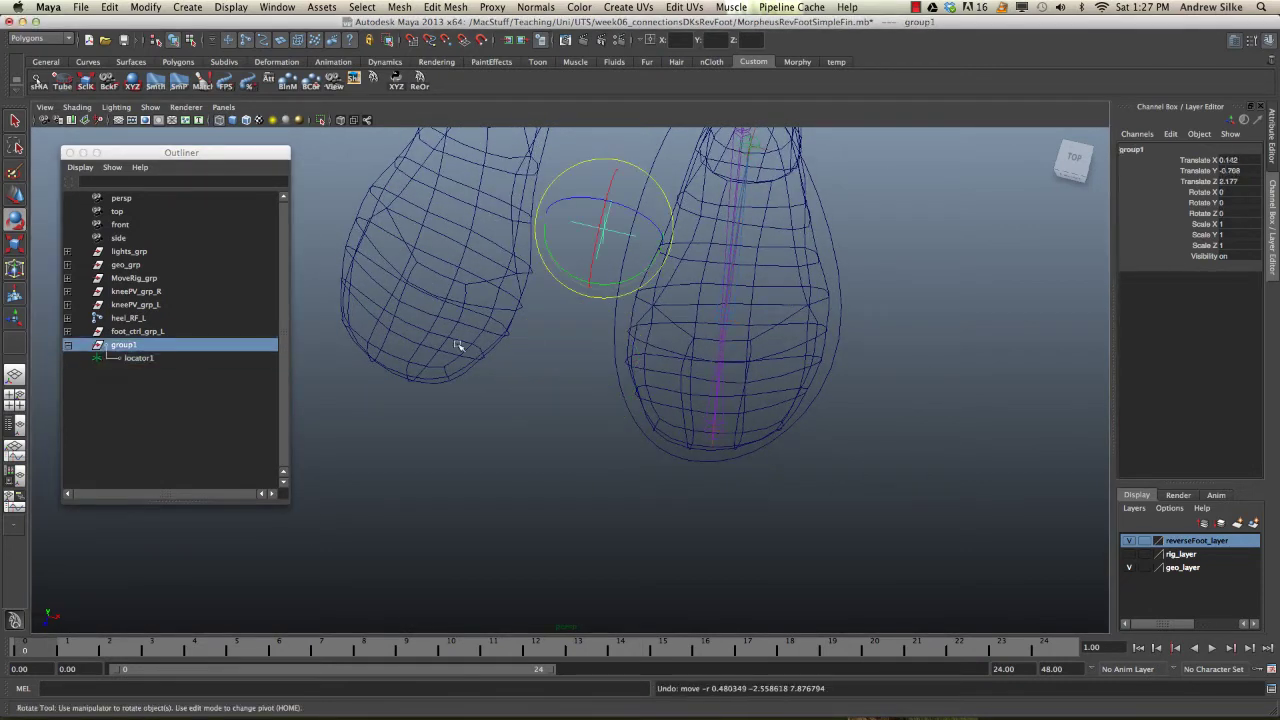
# - Rename the locator inside the group as toe_locator
pyautogui.click(134, 360)
pyautogui.click(127, 346)
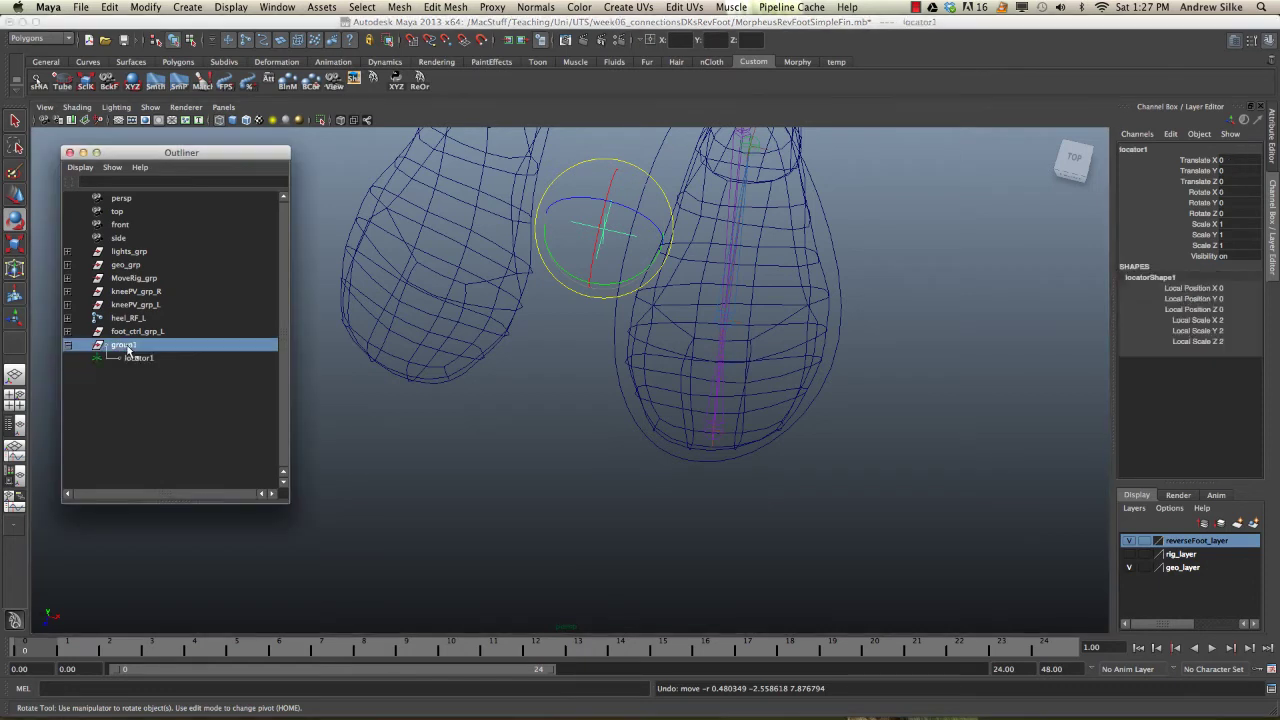
pyautogui.click(157, 360)
pyautogui.doubleClick(166, 362)
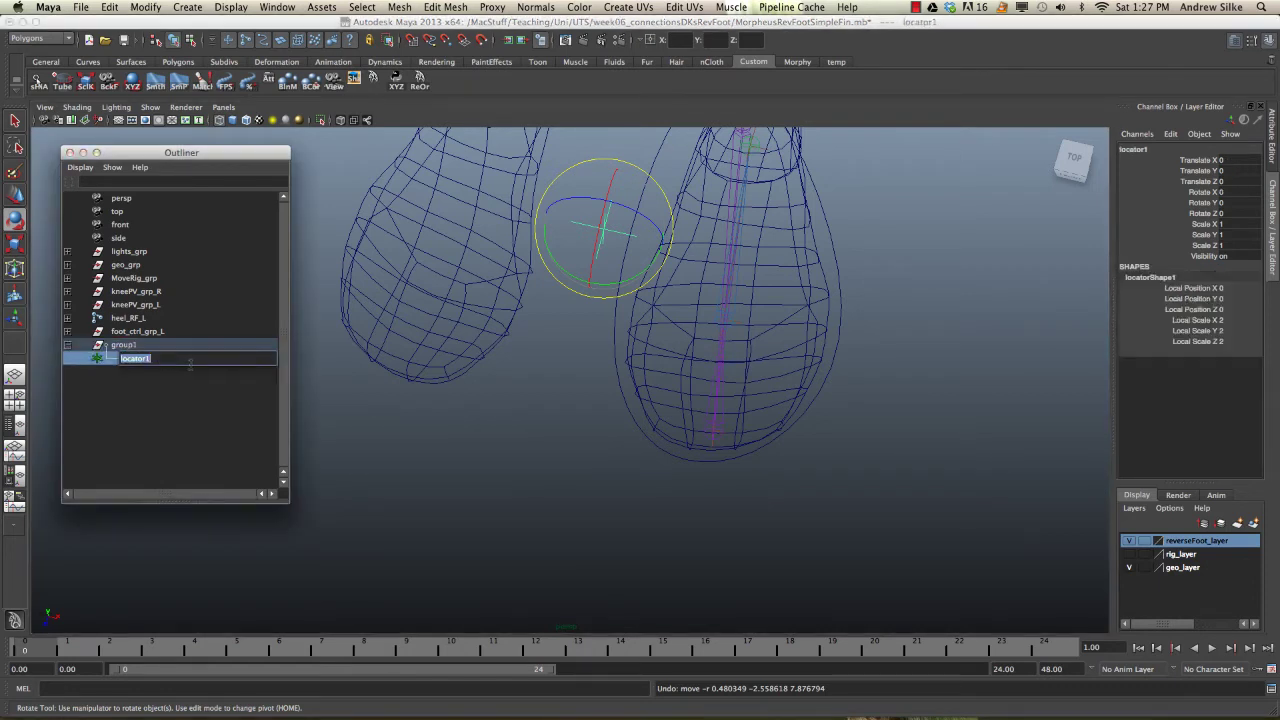
pyautogui.write('toe_locator')
pyautogui.press('Return')
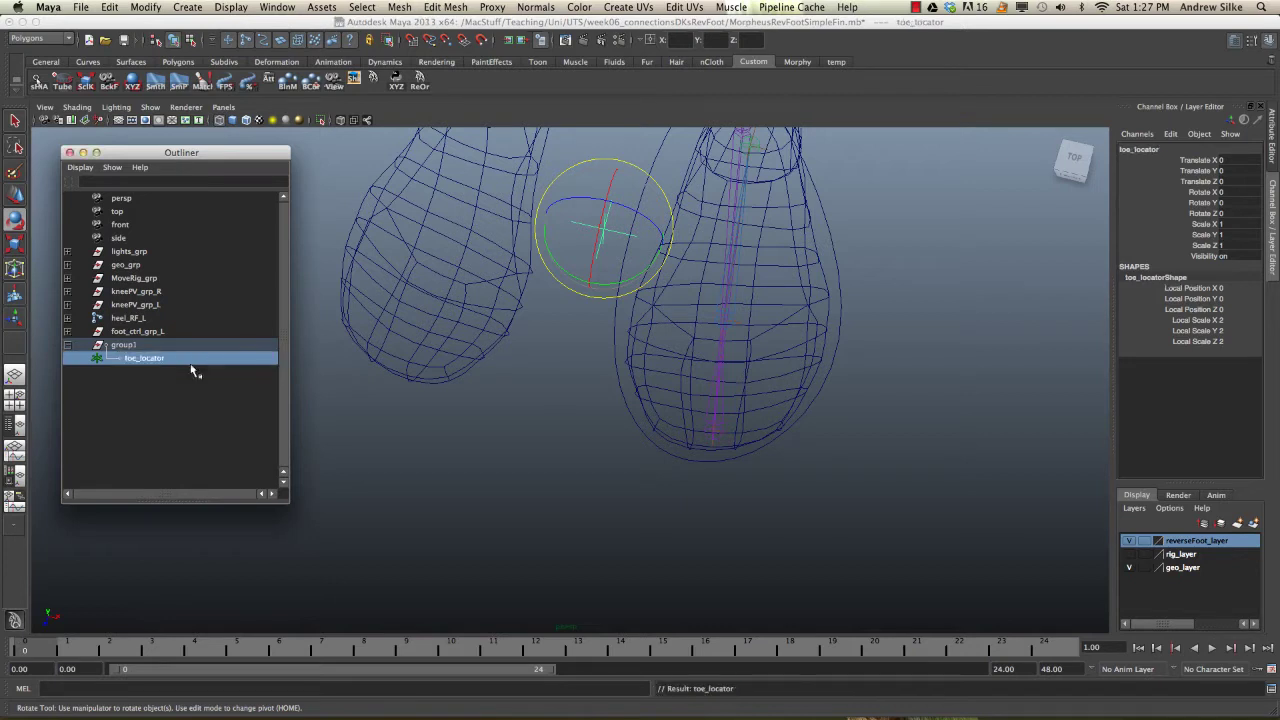
# - Rename the locator's parent group as toe_locator_grp
pyautogui.doubleClick(152, 345)
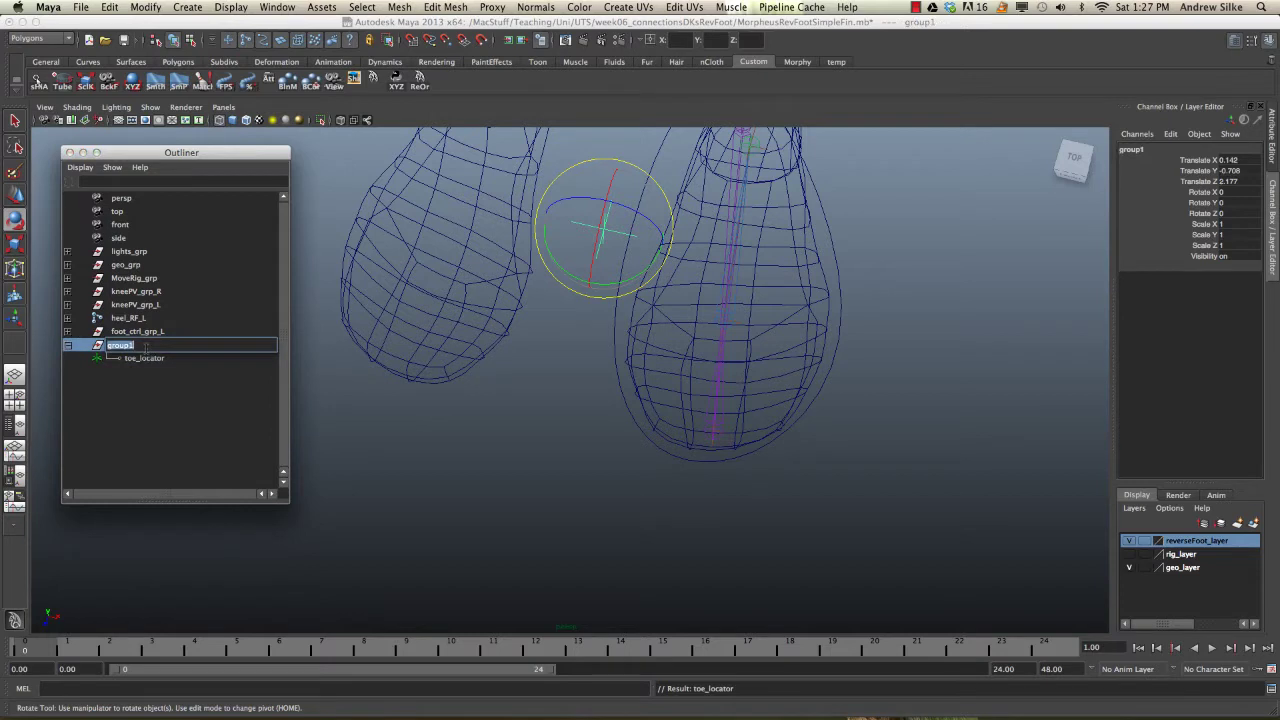
pyautogui.write('toe_locator_')
pyautogui.press('Return')
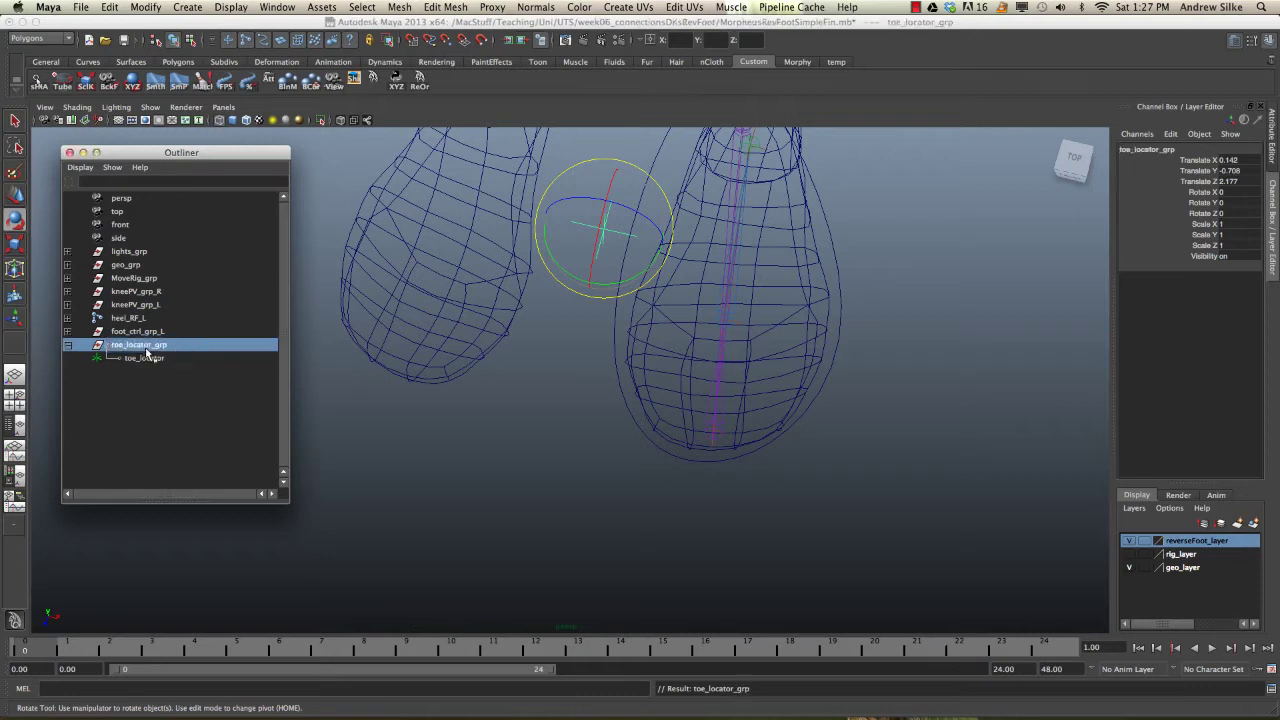
pyautogui.click(149, 360)
pyautogui.click(147, 346)
# - Parent-constrain toe_locator_grp to the reverse-foot toe joint toe_RF_L on all translate and rotate axes, without maintaining the offset
pyautogui.keyDown('alt'); pyautogui.moveTo(652, 364); pyautogui.dragTo(667, 422); pyautogui.keyUp('alt')
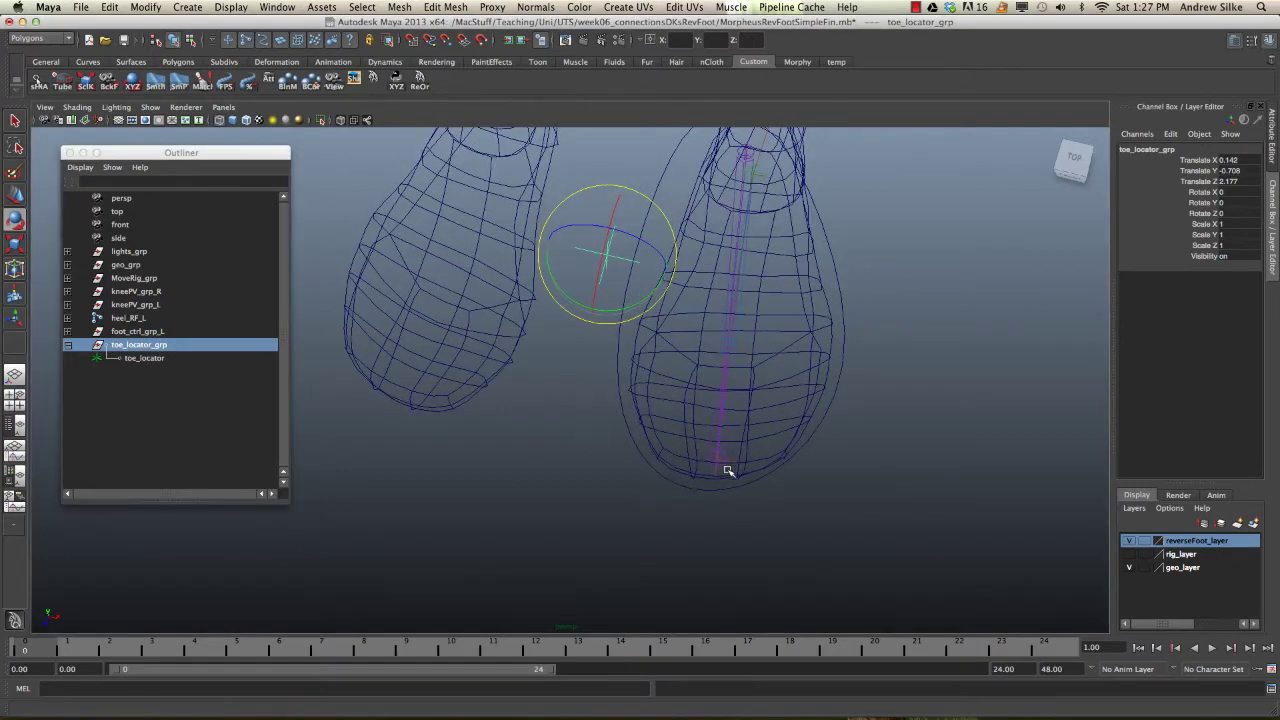
pyautogui.keyDown('alt'); pyautogui.moveTo(728, 466); pyautogui.dragTo(702, 489); pyautogui.keyUp('alt')
pyautogui.press('q')
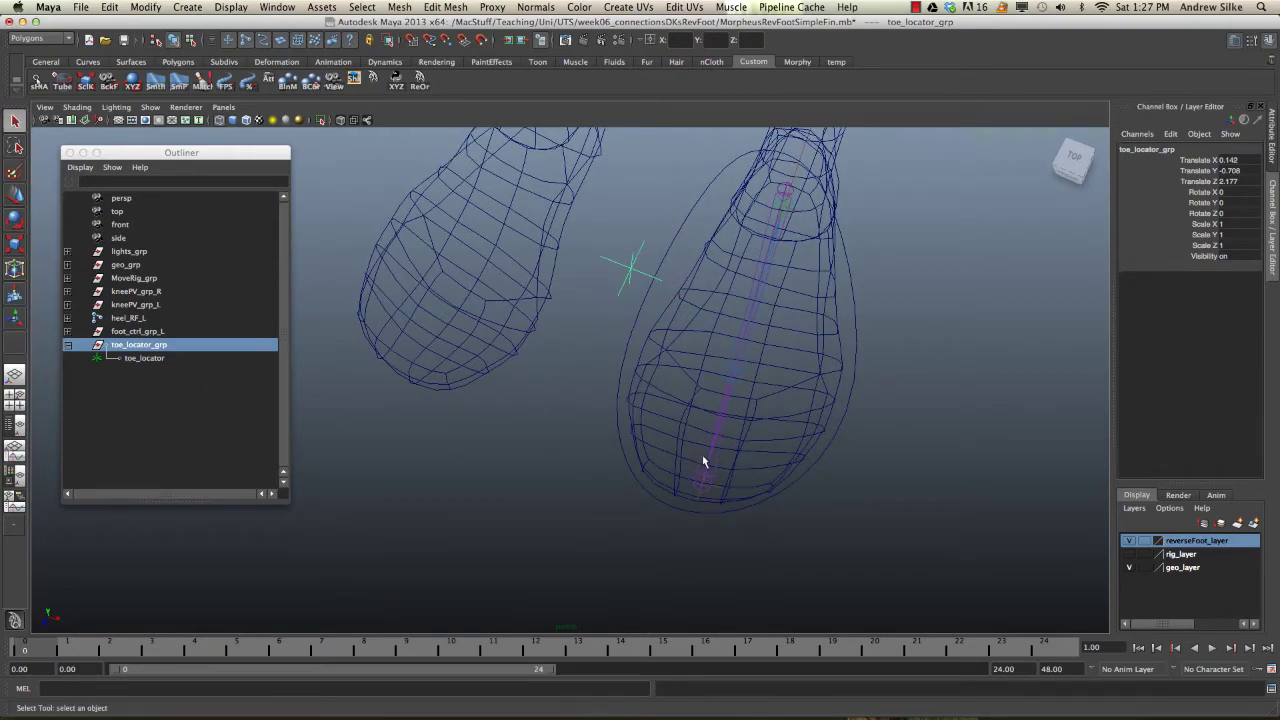
pyautogui.click(704, 462)
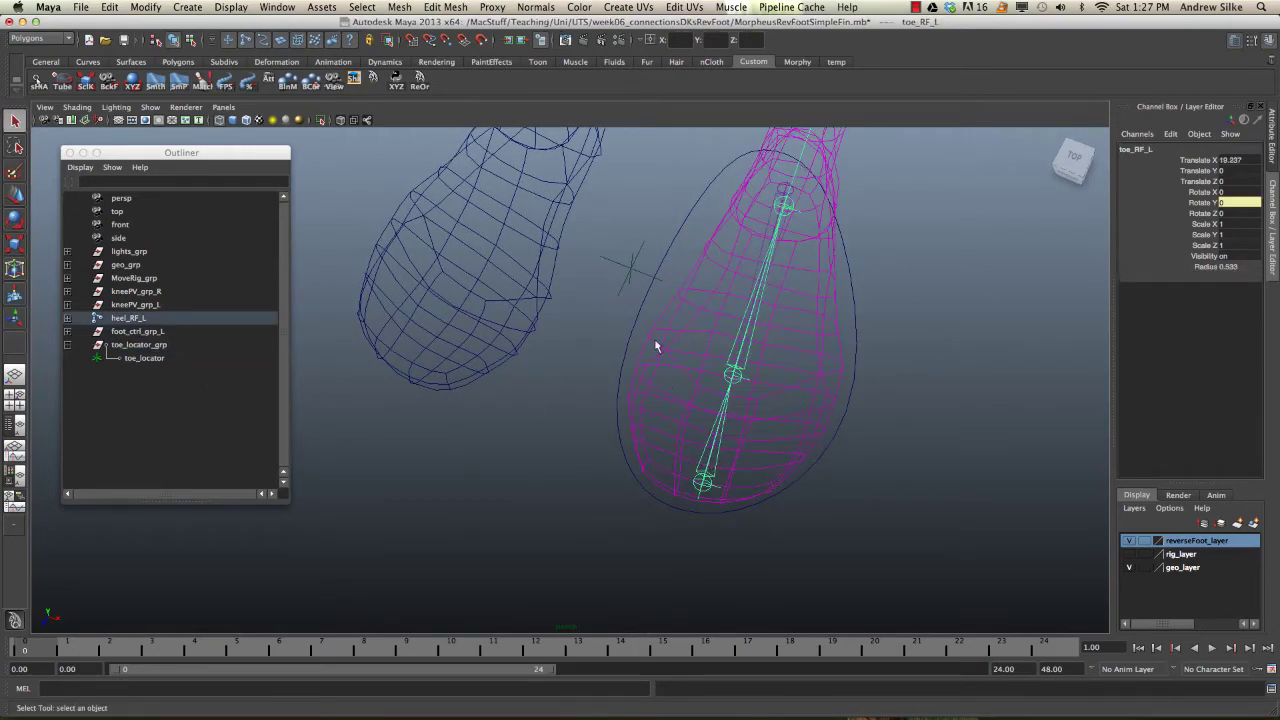
pyautogui.click(171, 344)
pyautogui.keyDown('alt'); pyautogui.moveTo(694, 280); pyautogui.dragTo(788, 297, button='right'); pyautogui.keyUp('alt')
pyautogui.keyDown('alt'); pyautogui.moveTo(748, 398); pyautogui.dragTo(704, 402, button='middle'); pyautogui.keyUp('alt')
pyautogui.keyDown('alt'); pyautogui.moveTo(704, 402); pyautogui.dragTo(759, 344, button='right'); pyautogui.keyUp('alt')
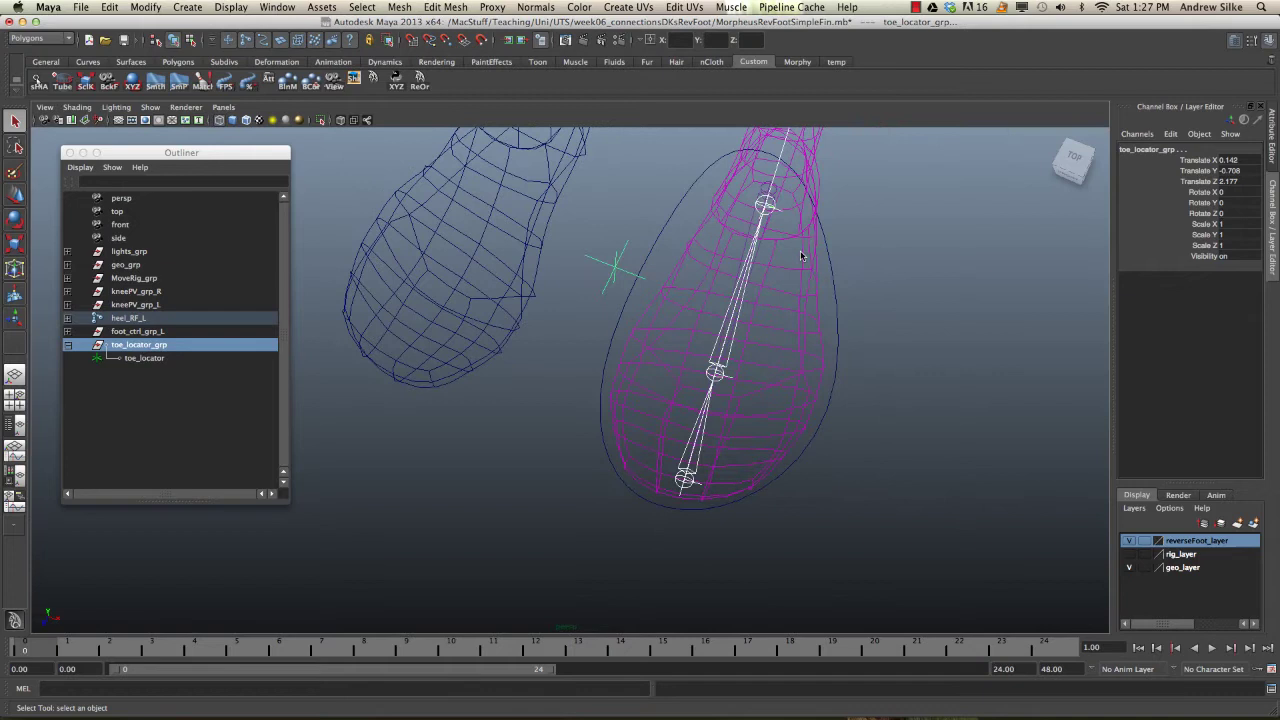
pyautogui.press('space')
pyautogui.press('space')
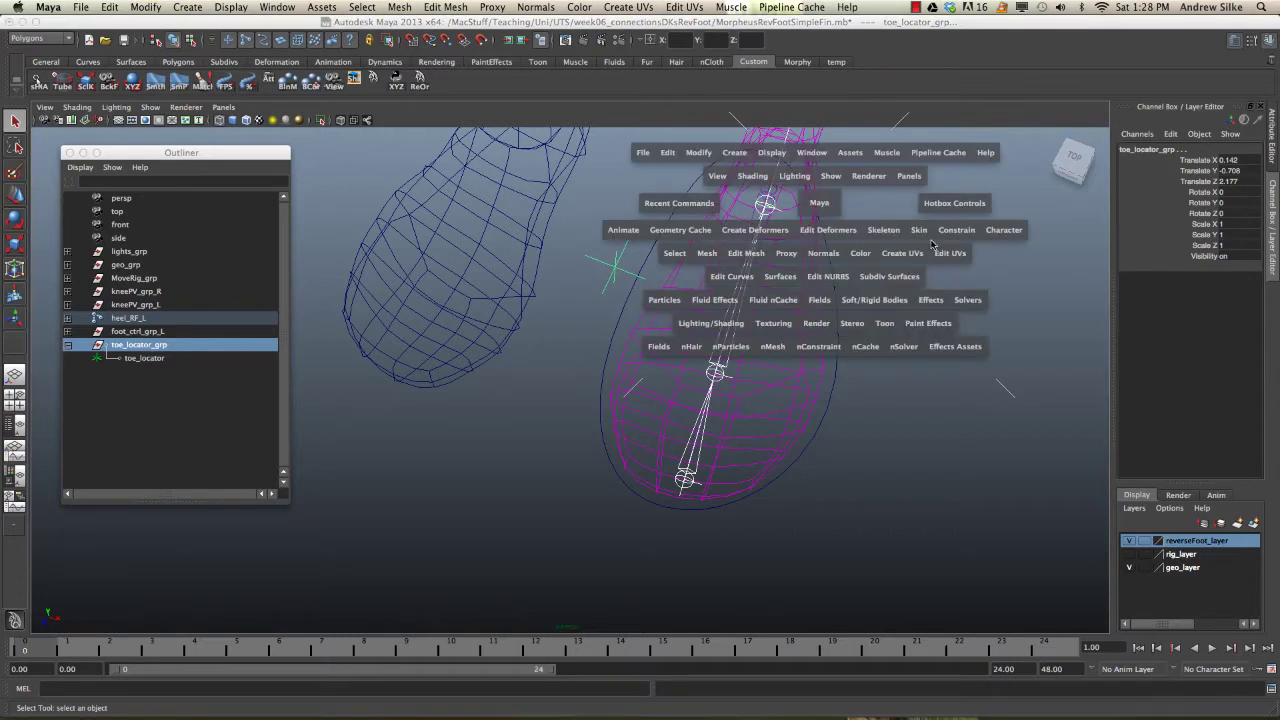
pyautogui.click(945, 232)
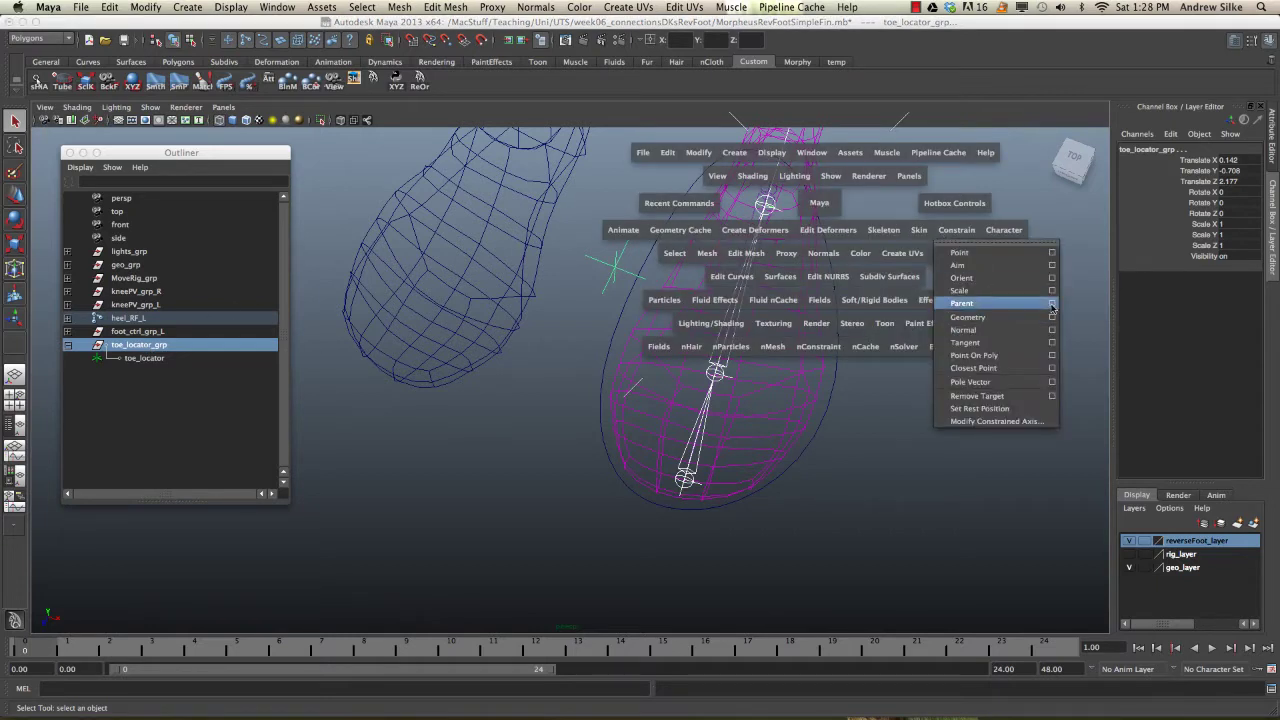
pyautogui.click(1051, 303)
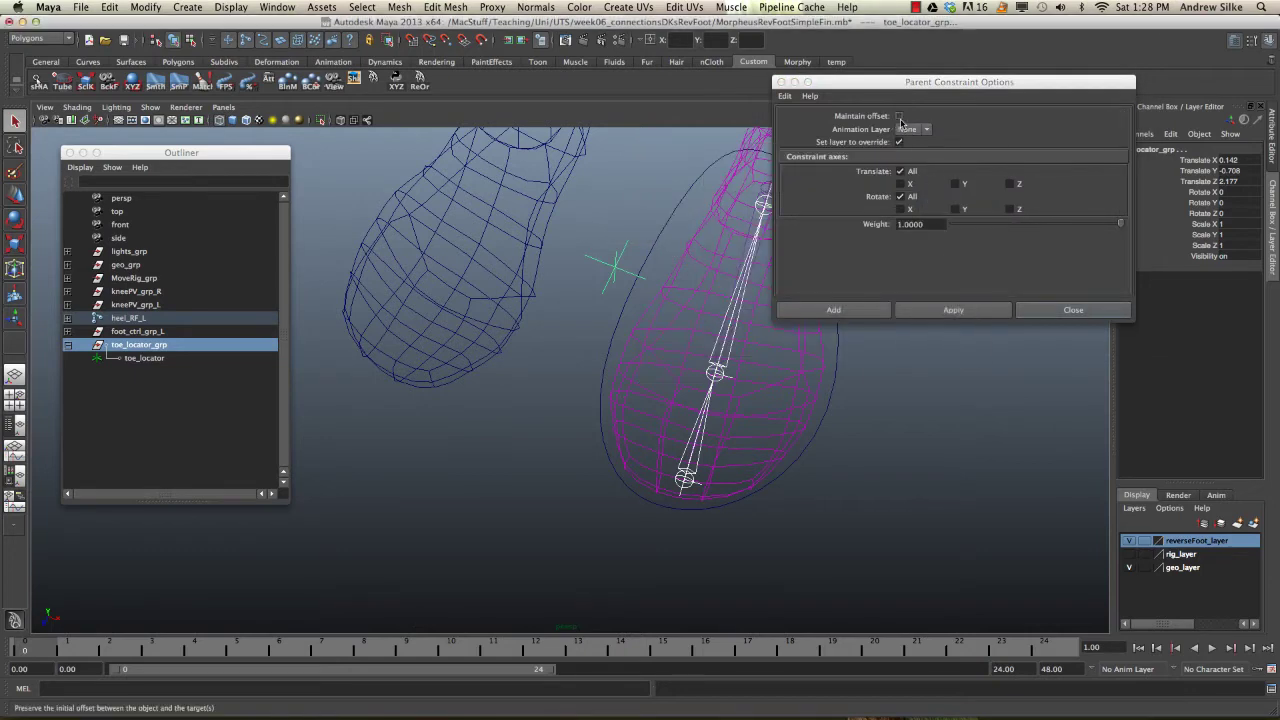
pyautogui.moveTo(930, 82); pyautogui.dragTo(1005, 67)
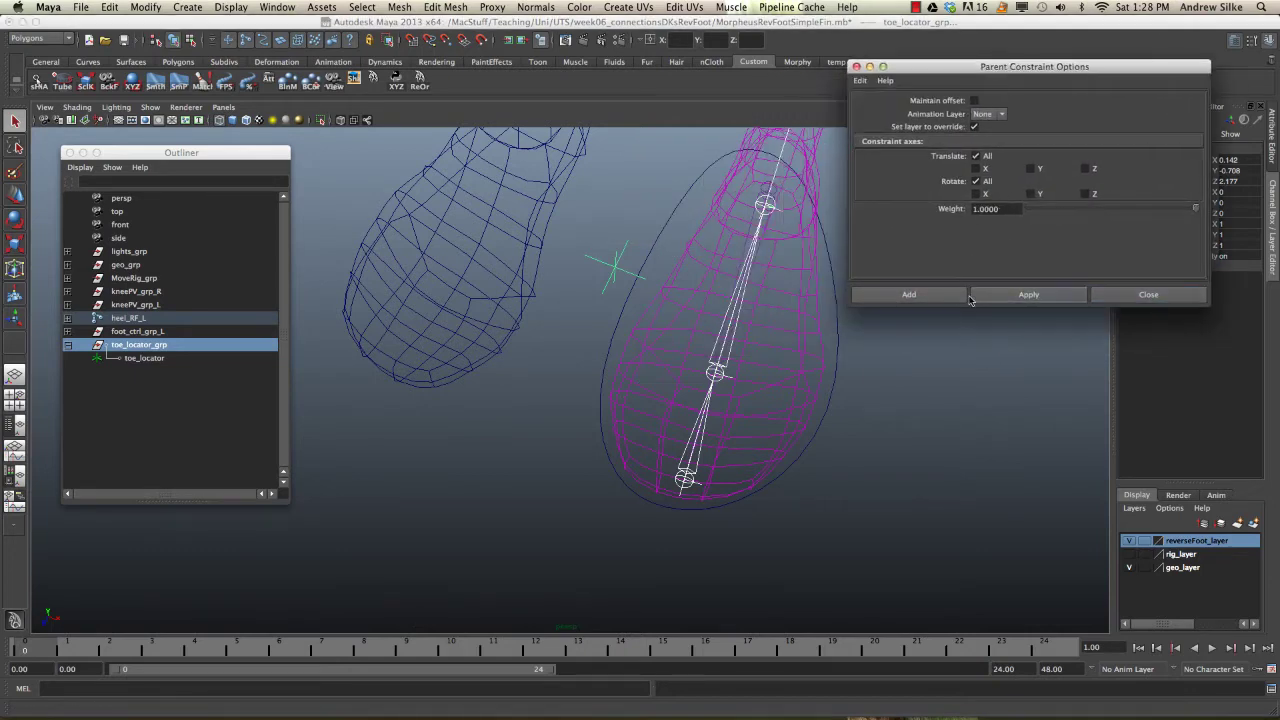
pyautogui.click(1029, 294)
# - Check the locator's alignment with the toe joint and hide geo_layer so only the foot joints and controls remain in view
pyautogui.keyDown('alt'); pyautogui.moveTo(824, 412); pyautogui.dragTo(796, 381, button='middle'); pyautogui.keyUp('alt')
pyautogui.keyDown('alt'); pyautogui.moveTo(796, 381); pyautogui.dragTo(702, 402); pyautogui.keyUp('alt')
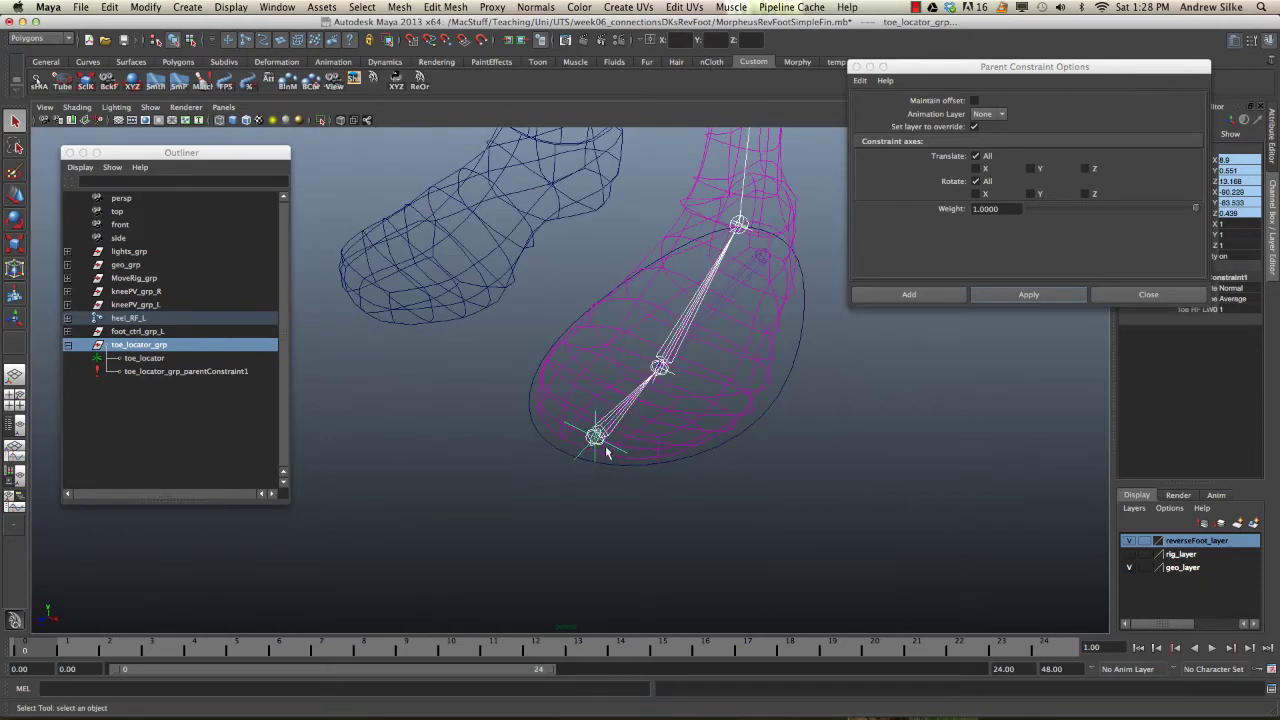
pyautogui.moveTo(636, 444)
pyautogui.keyDown('alt'); pyautogui.mouseDown()
pyautogui.moveTo(709, 471)
pyautogui.moveTo(691, 486)
pyautogui.moveTo(634, 457)
pyautogui.mouseUp(); pyautogui.keyUp('alt')
pyautogui.keyDown('alt'); pyautogui.moveTo(634, 457); pyautogui.dragTo(803, 453, button='right'); pyautogui.keyUp('alt')
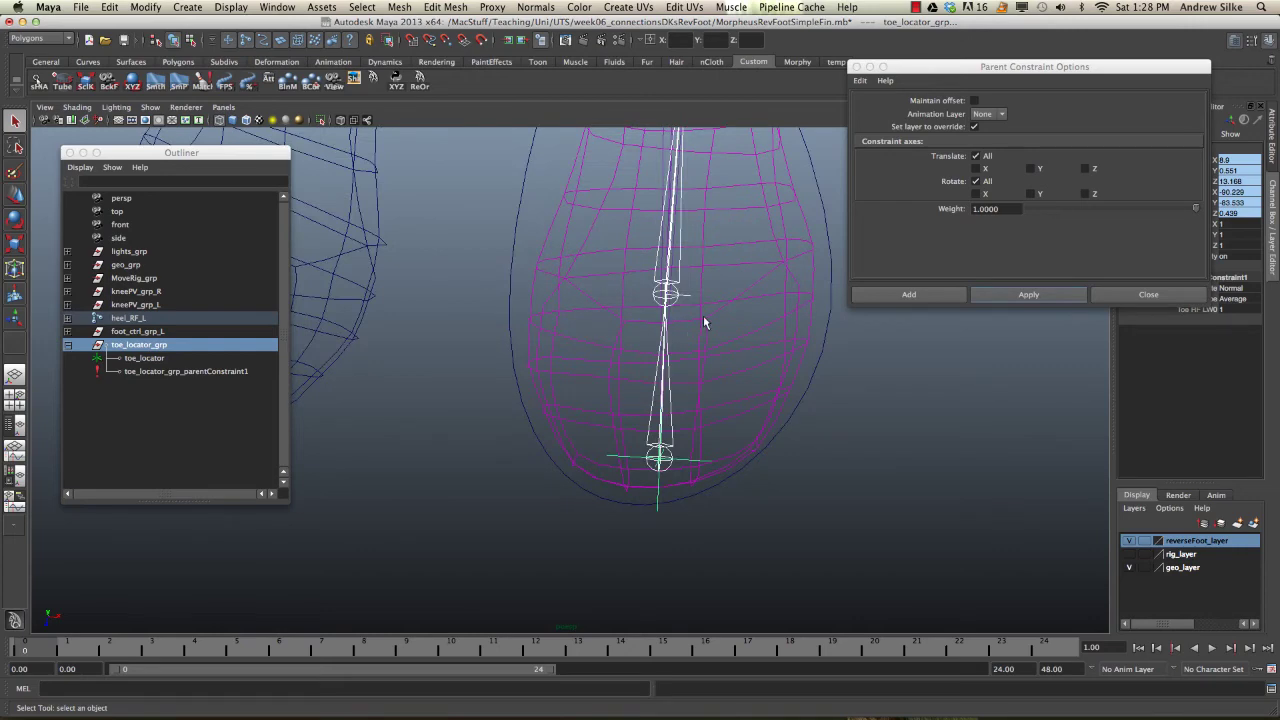
pyautogui.keyDown('alt'); pyautogui.moveTo(704, 318); pyautogui.dragTo(474, 440); pyautogui.keyUp('alt')
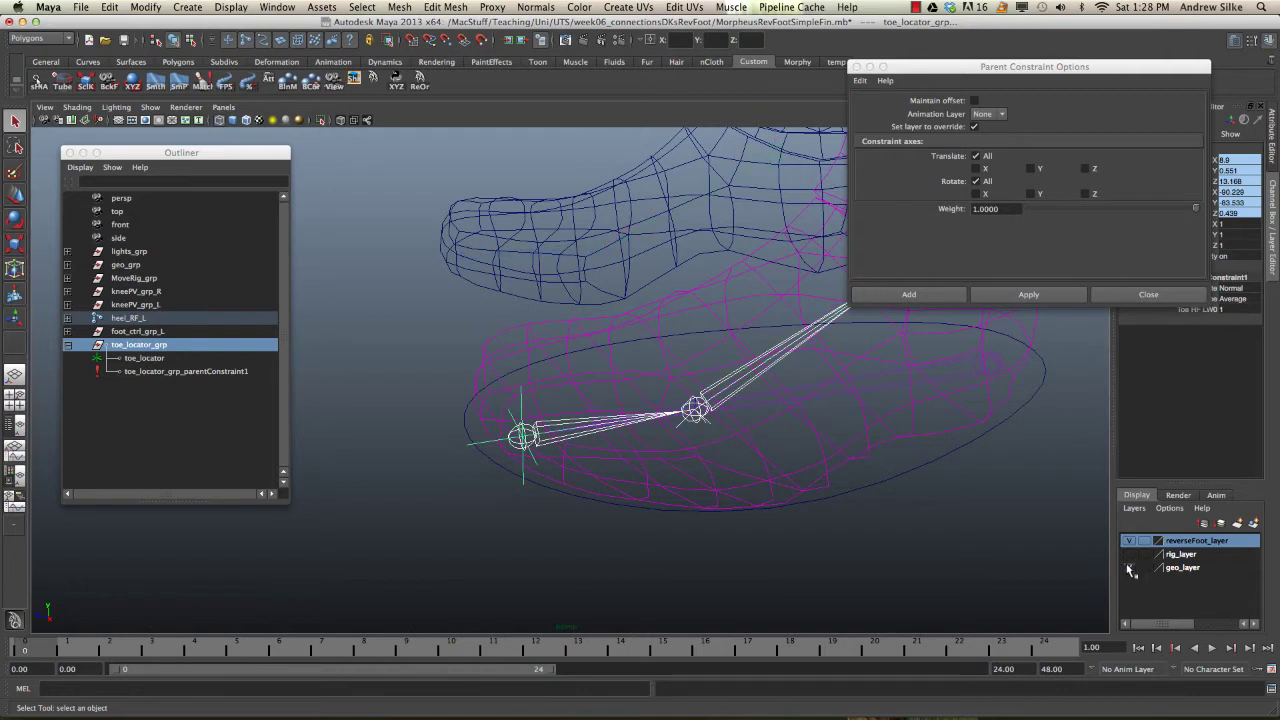
pyautogui.click(1131, 567)
pyautogui.keyDown('alt'); pyautogui.moveTo(920, 514); pyautogui.dragTo(885, 462); pyautogui.keyUp('alt')
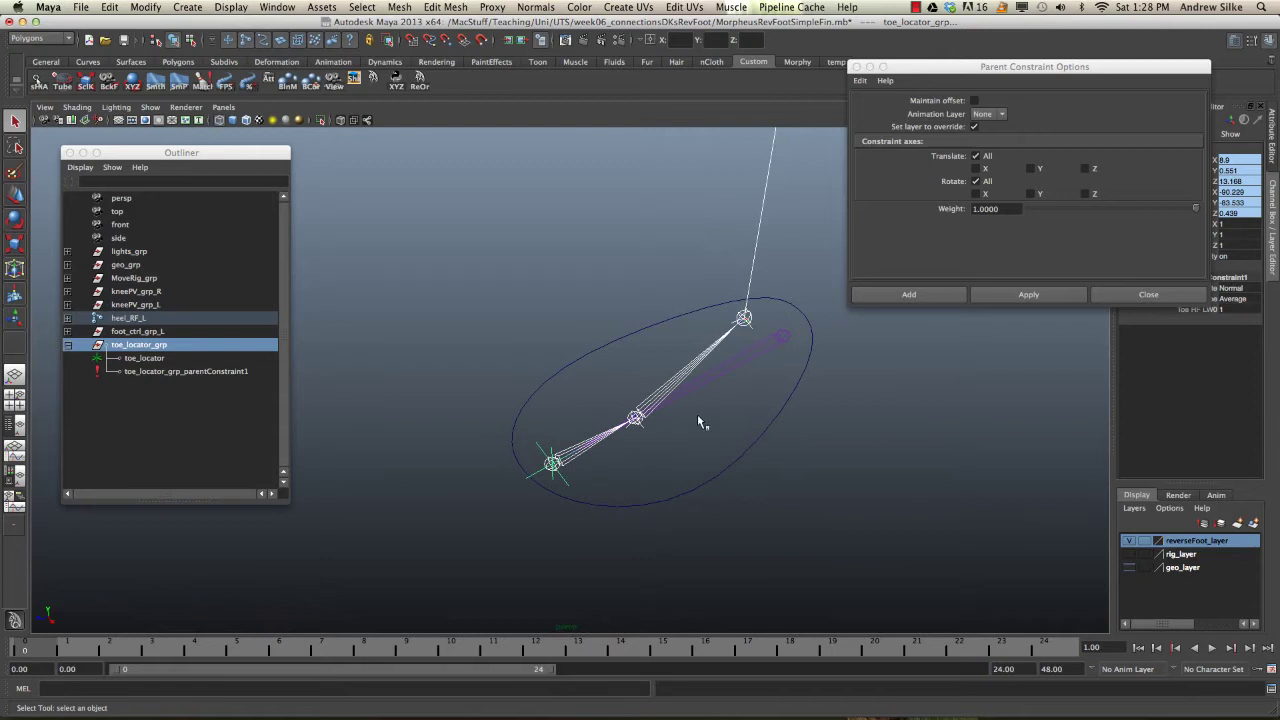
pyautogui.keyDown('alt'); pyautogui.moveTo(698, 416); pyautogui.dragTo(768, 406); pyautogui.keyUp('alt')
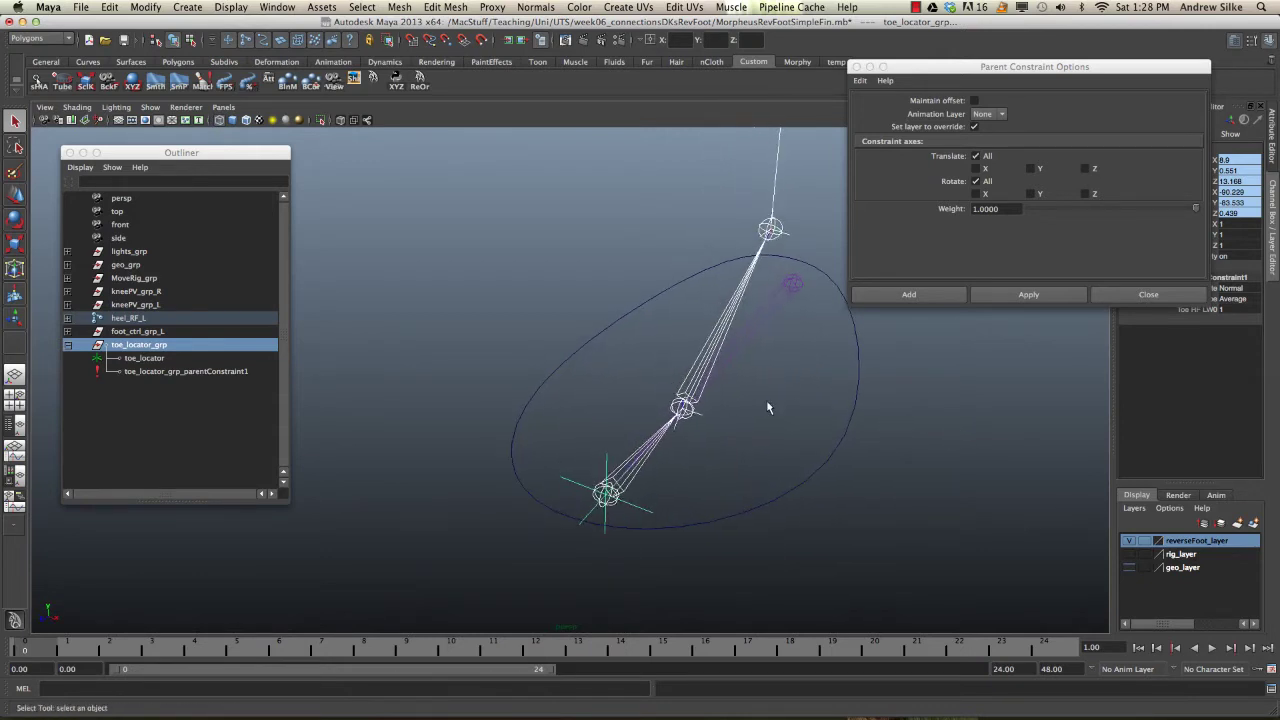
# - Delete the parent constraint under toe_locator_grp
pyautogui.click(172, 373)
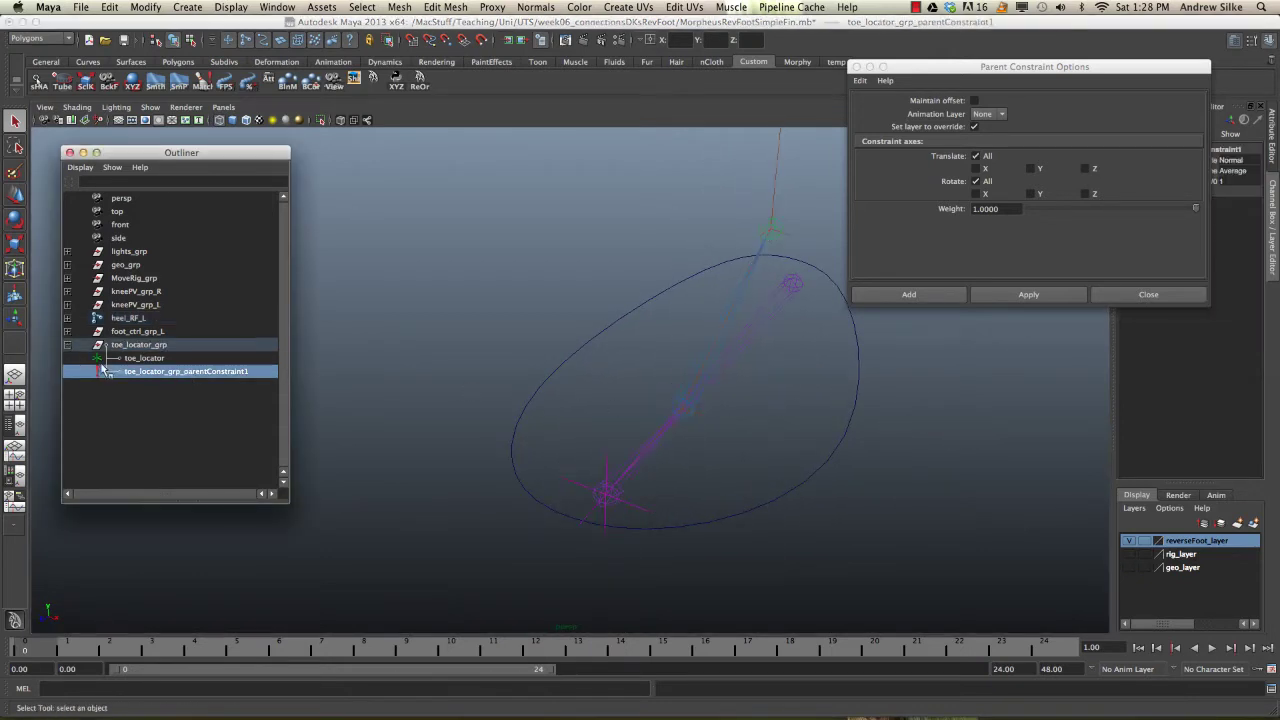
pyautogui.click(138, 335)
pyautogui.click(141, 345)
pyautogui.click(163, 373)
pyautogui.press('Delete')
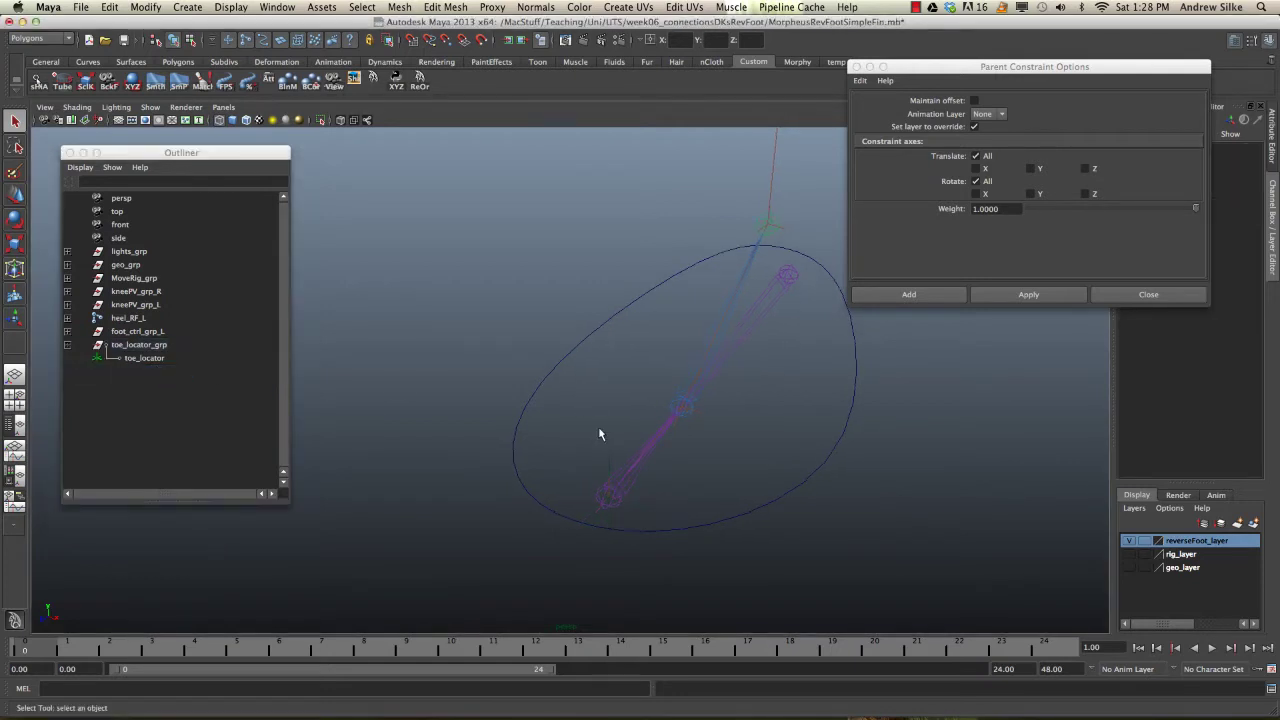
# - Move toe_locator_grp from the toe joint onto the ball joint, snapping it to the joint's point
pyautogui.moveTo(600, 433); pyautogui.dragTo(557, 517)
pyautogui.click(171, 344)
pyautogui.click(635, 462)
pyautogui.click(566, 491)
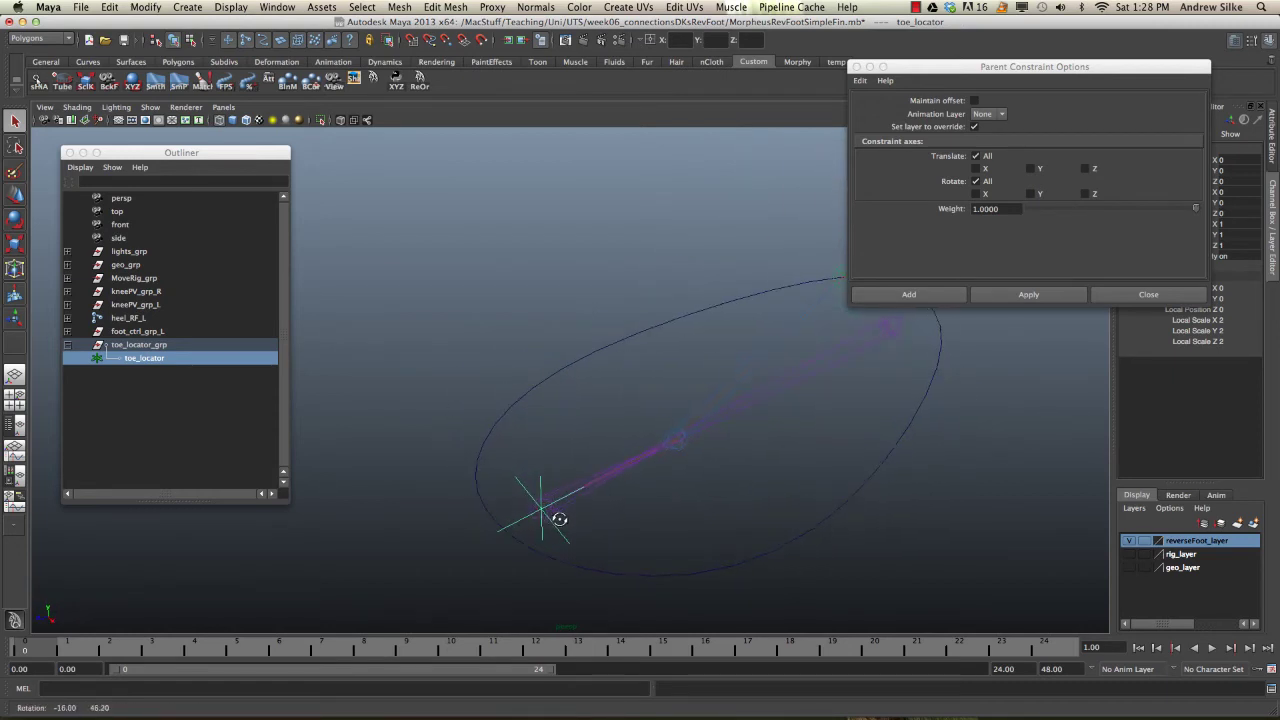
pyautogui.click(157, 358)
pyautogui.click(152, 345)
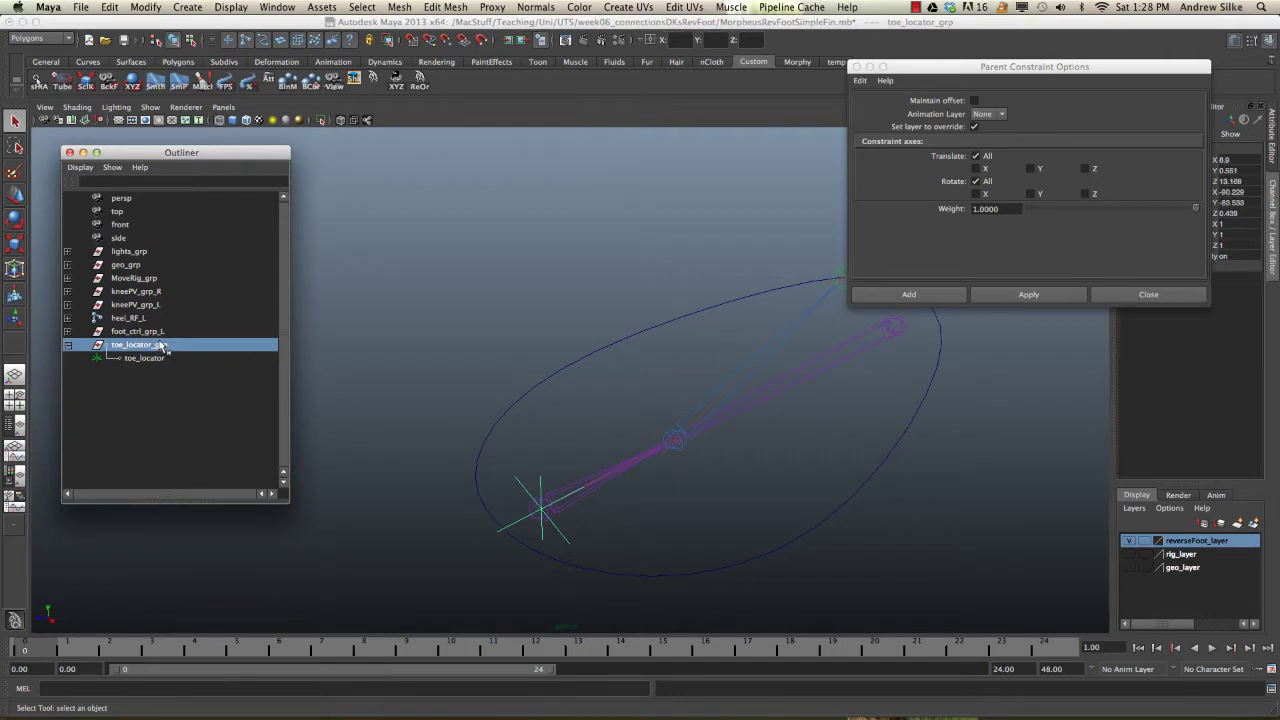
pyautogui.press('w')
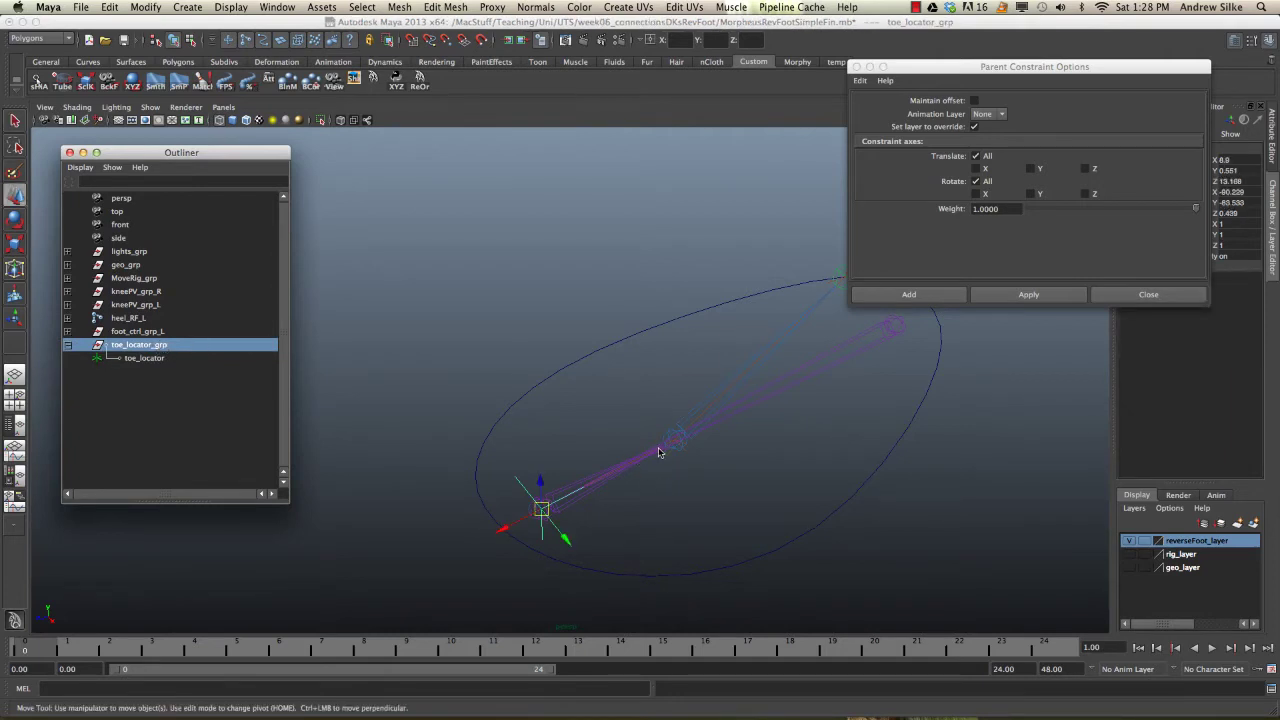
pyautogui.press('v')
pyautogui.moveTo(543, 509); pyautogui.dragTo(735, 447)
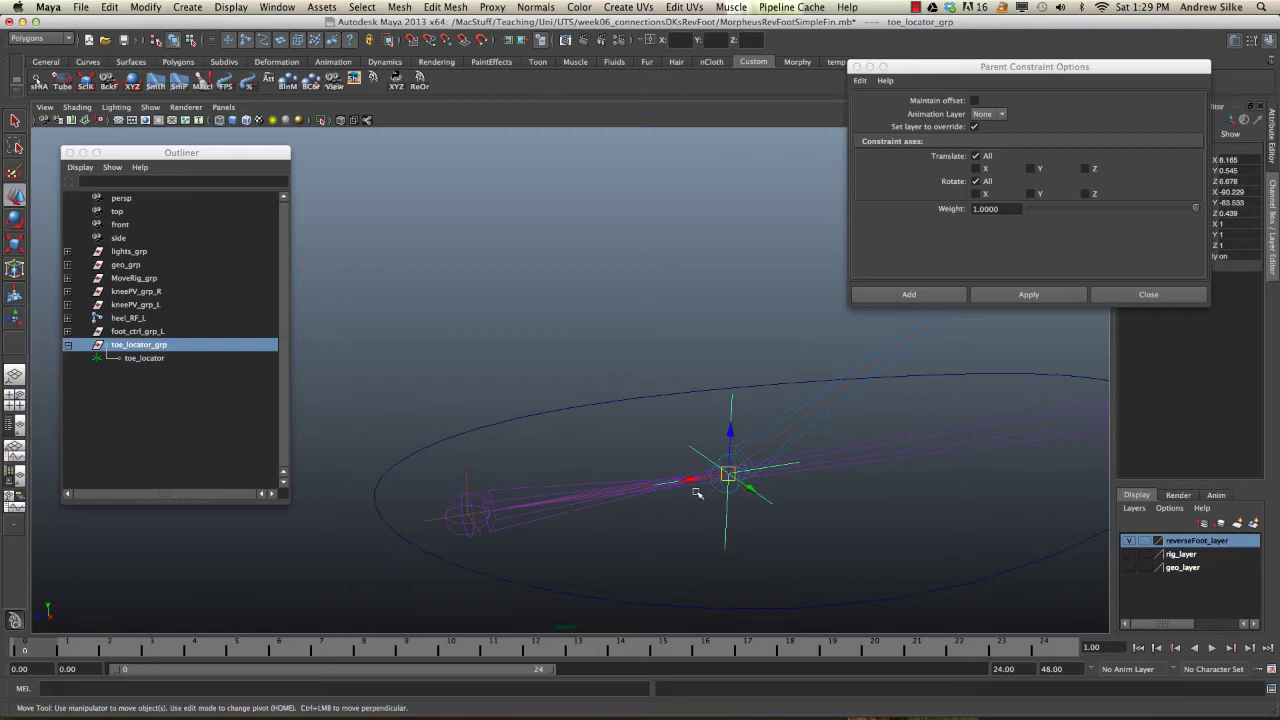
# - Close the parent constraint options and check toe_locator's alignment at the ball joint from several angles
pyautogui.click(136, 358)
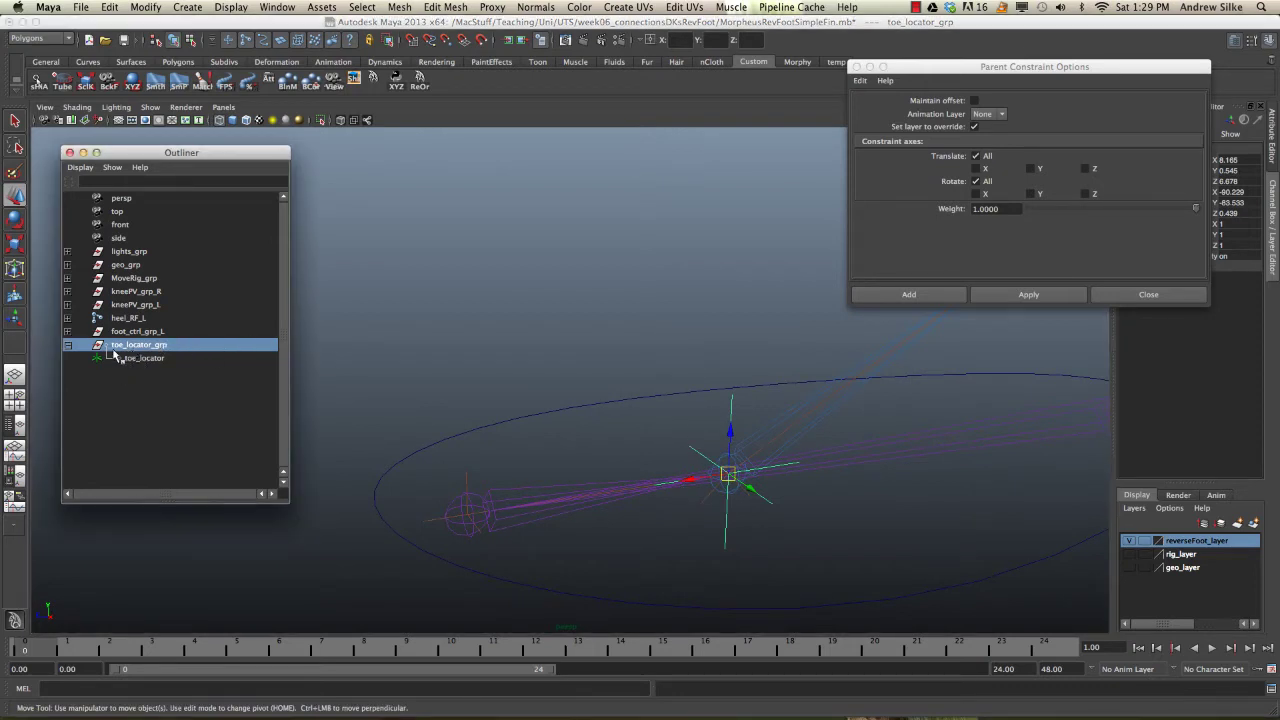
pyautogui.click(855, 67)
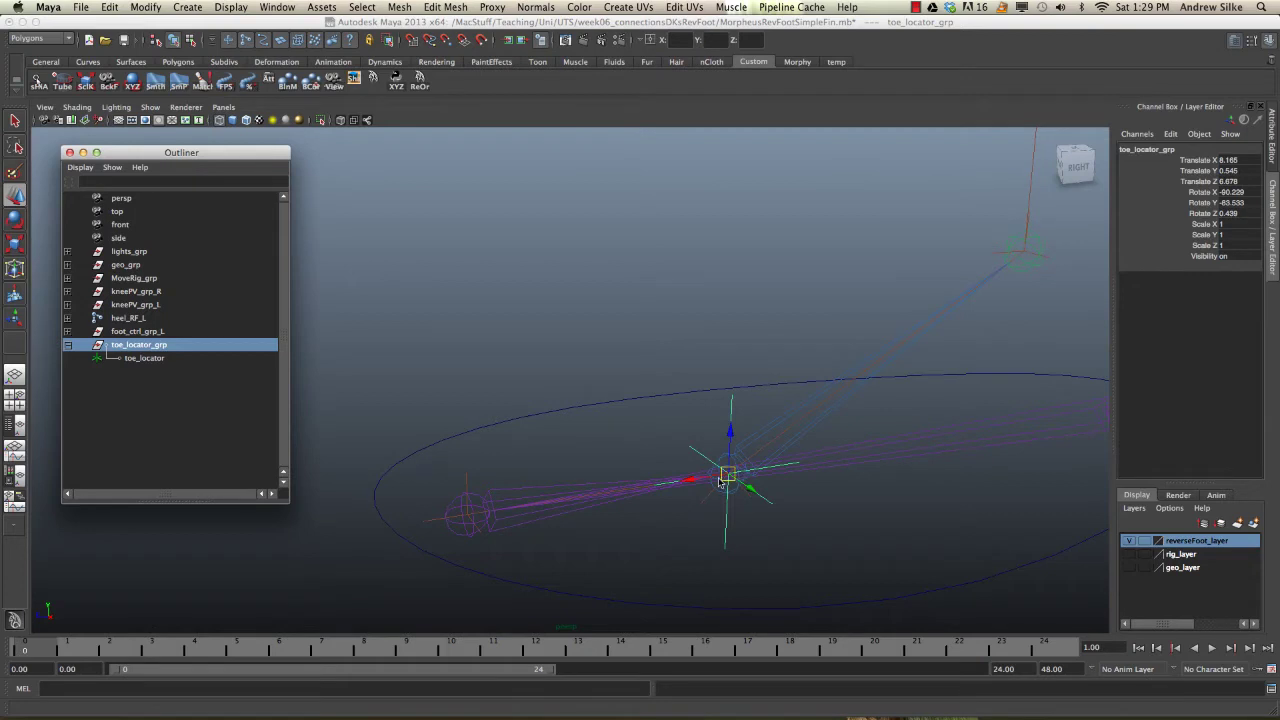
pyautogui.keyDown('alt'); pyautogui.moveTo(720, 480); pyautogui.dragTo(775, 452); pyautogui.keyUp('alt')
pyautogui.press('Down')
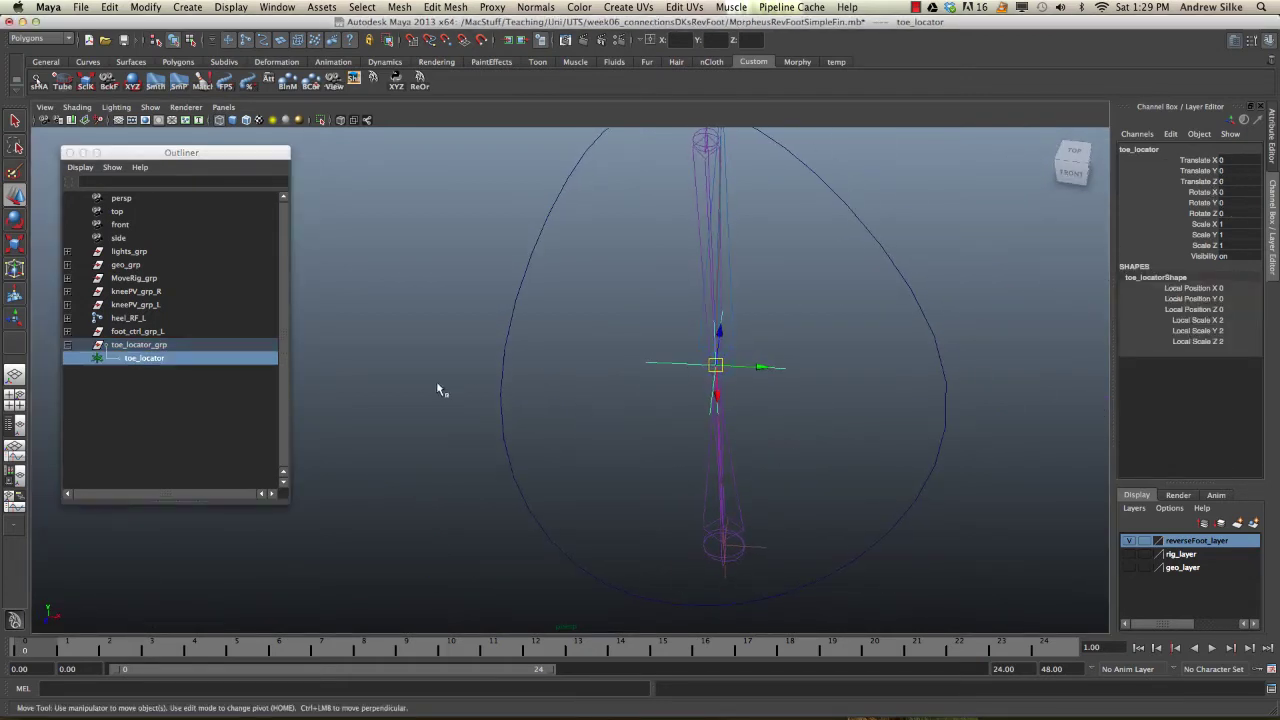
pyautogui.click(152, 358)
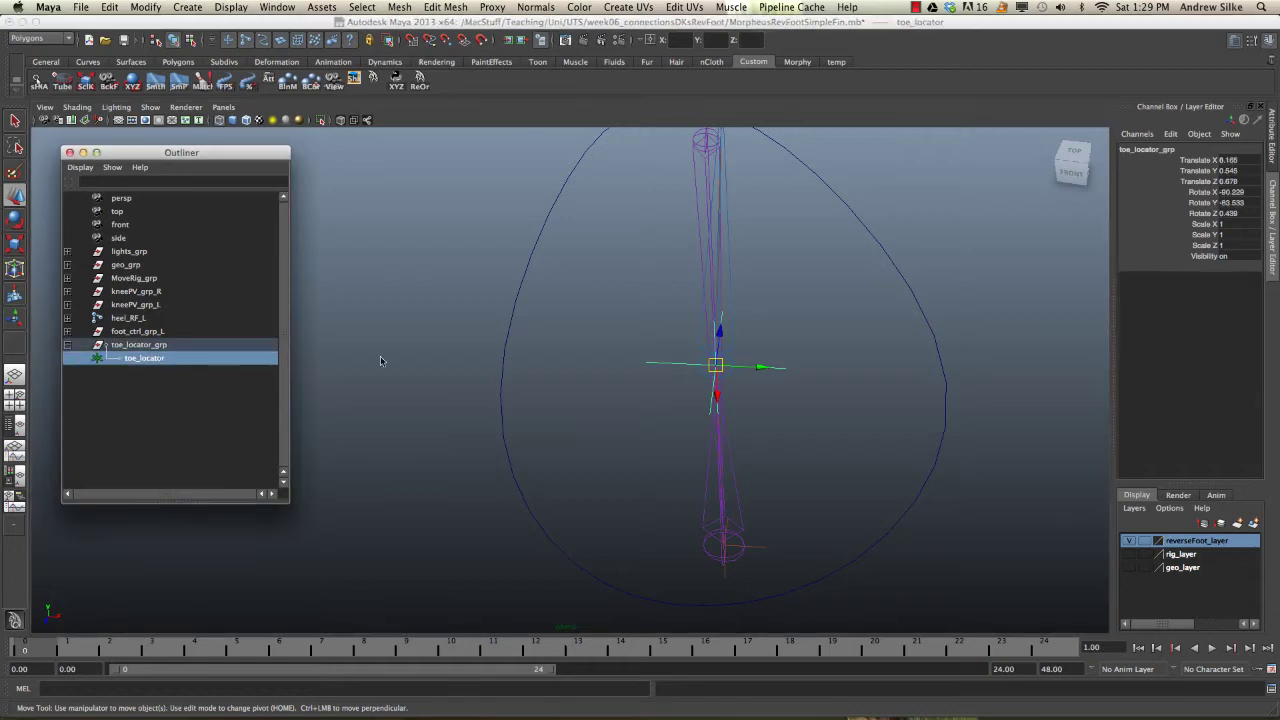
# - Test-rotate toe_locator about the ball joint and undo the rotation
pyautogui.keyDown('alt'); pyautogui.moveTo(865, 350); pyautogui.dragTo(797, 320); pyautogui.keyUp('alt')
pyautogui.press('e')
pyautogui.moveTo(730, 410); pyautogui.dragTo(706, 380)
pyautogui.press('super+z')
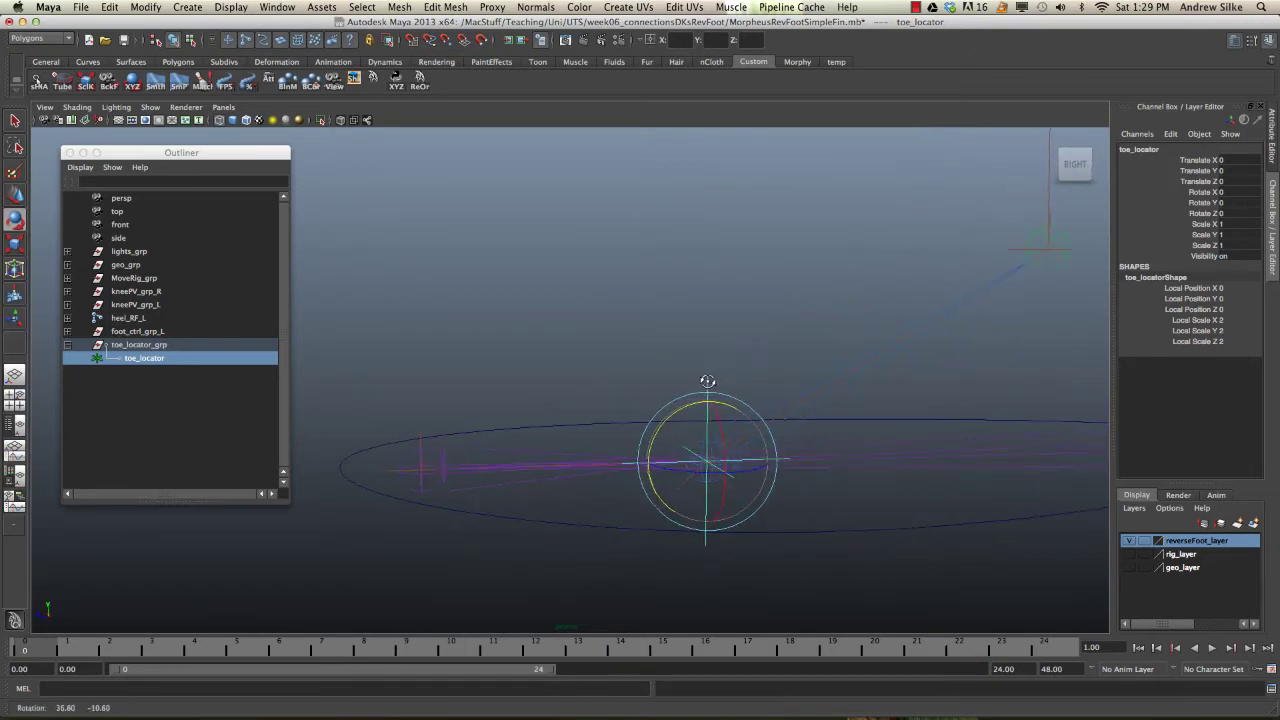
# - Test-move the toe IK handle ikHandle3 with and without geo_layer shown, undoing each move, and hide geo_layer again
pyautogui.click(422, 429)
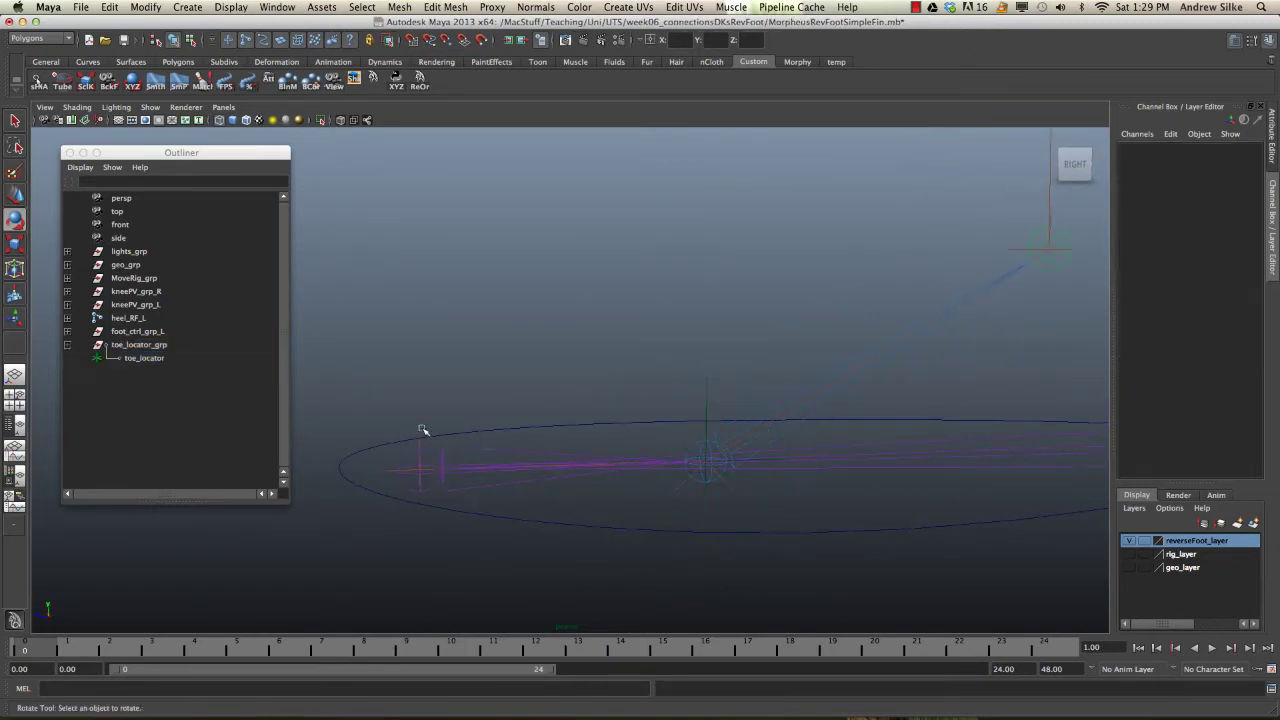
pyautogui.click(422, 431)
pyautogui.press('w')
pyautogui.moveTo(420, 472); pyautogui.dragTo(437, 554)
pyautogui.hotkey('ctrl', 'z')
pyautogui.click(1129, 567)
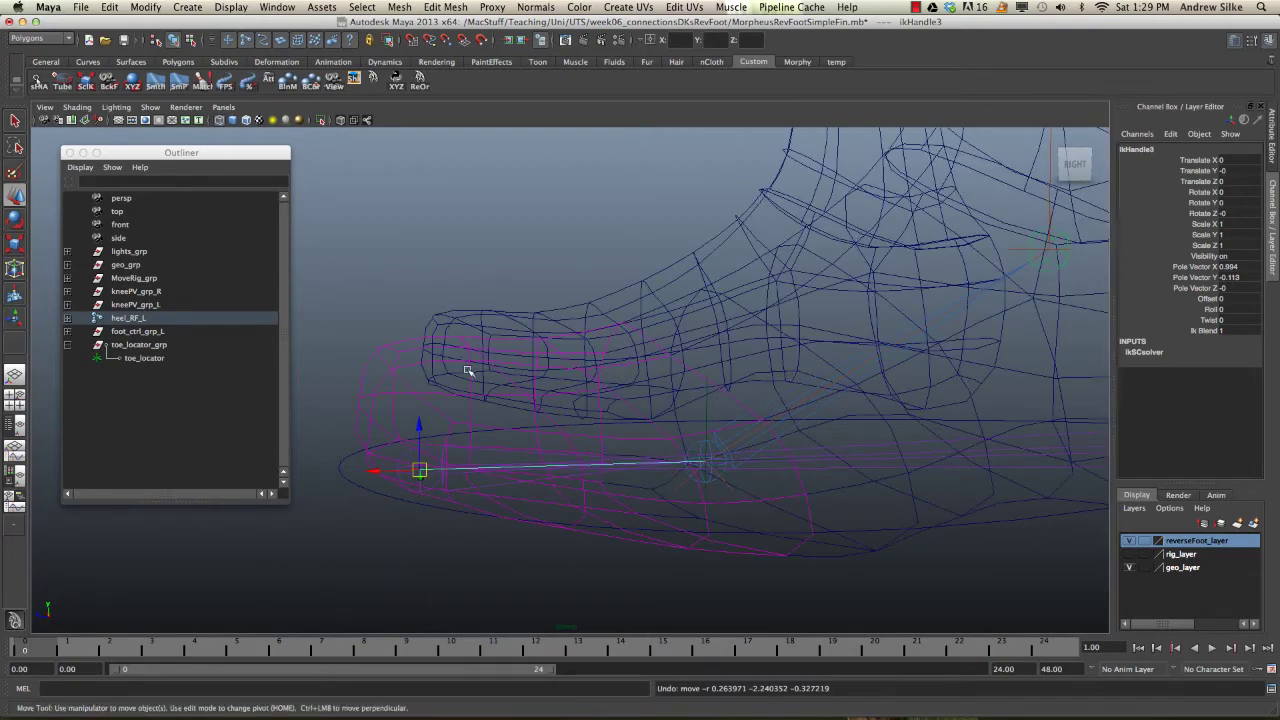
pyautogui.moveTo(421, 475); pyautogui.dragTo(480, 337)
pyautogui.hotkey('ctrl', 'z')
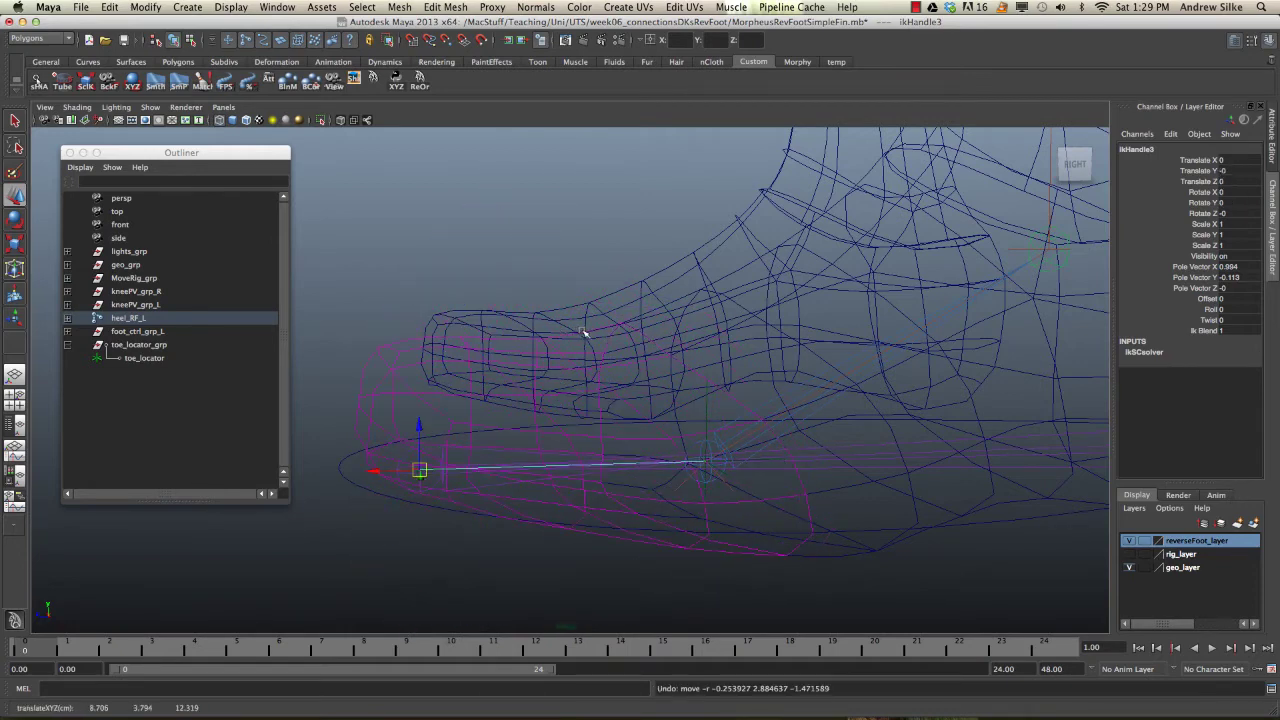
pyautogui.click(1130, 567)
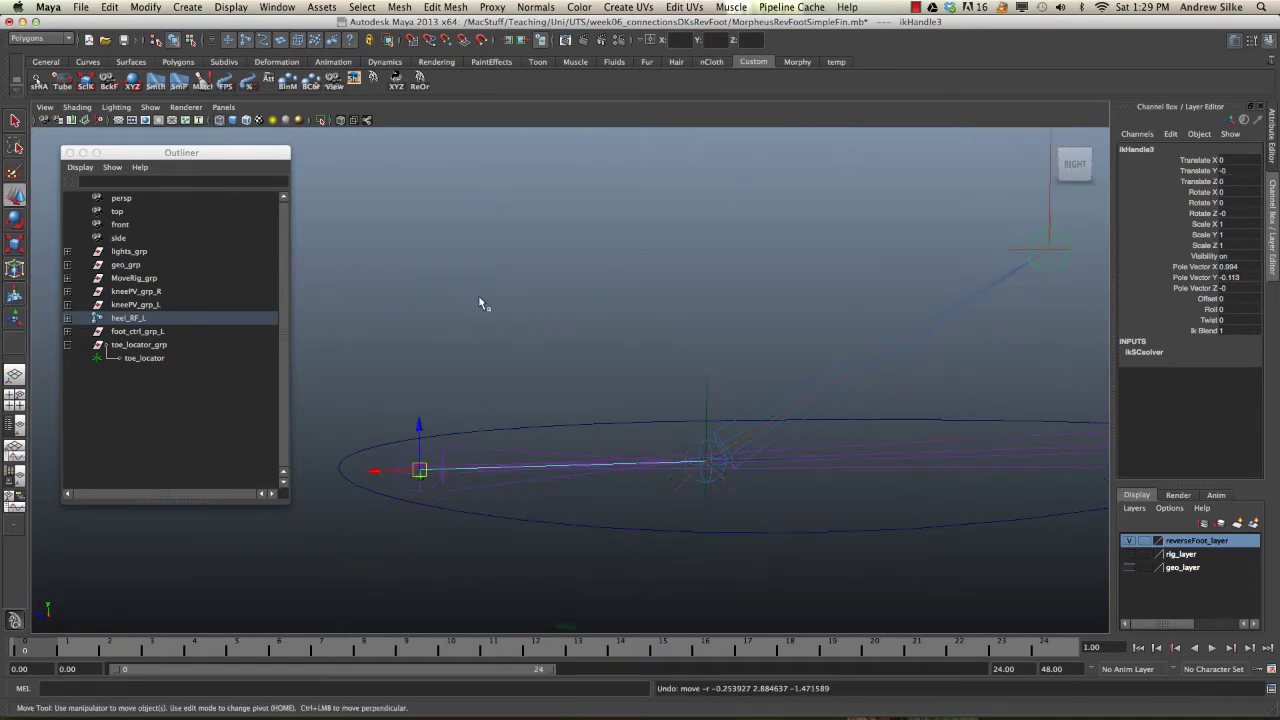
# - Test the toe roll attribute on foot_ctrl_L at 38.3 to compare toe_locator_grp with the foot joints, and undo it
pyautogui.keyDown('alt'); pyautogui.moveTo(486, 303); pyautogui.dragTo(549, 251); pyautogui.keyUp('alt')
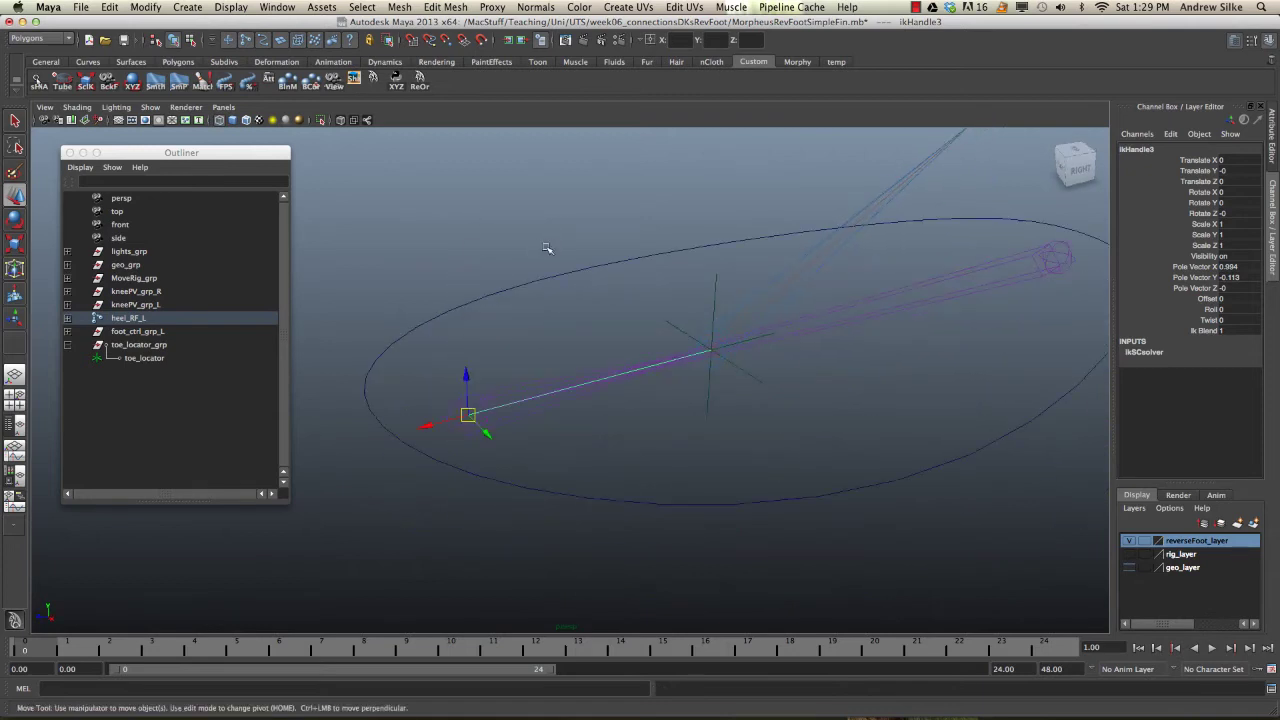
pyautogui.click(662, 341)
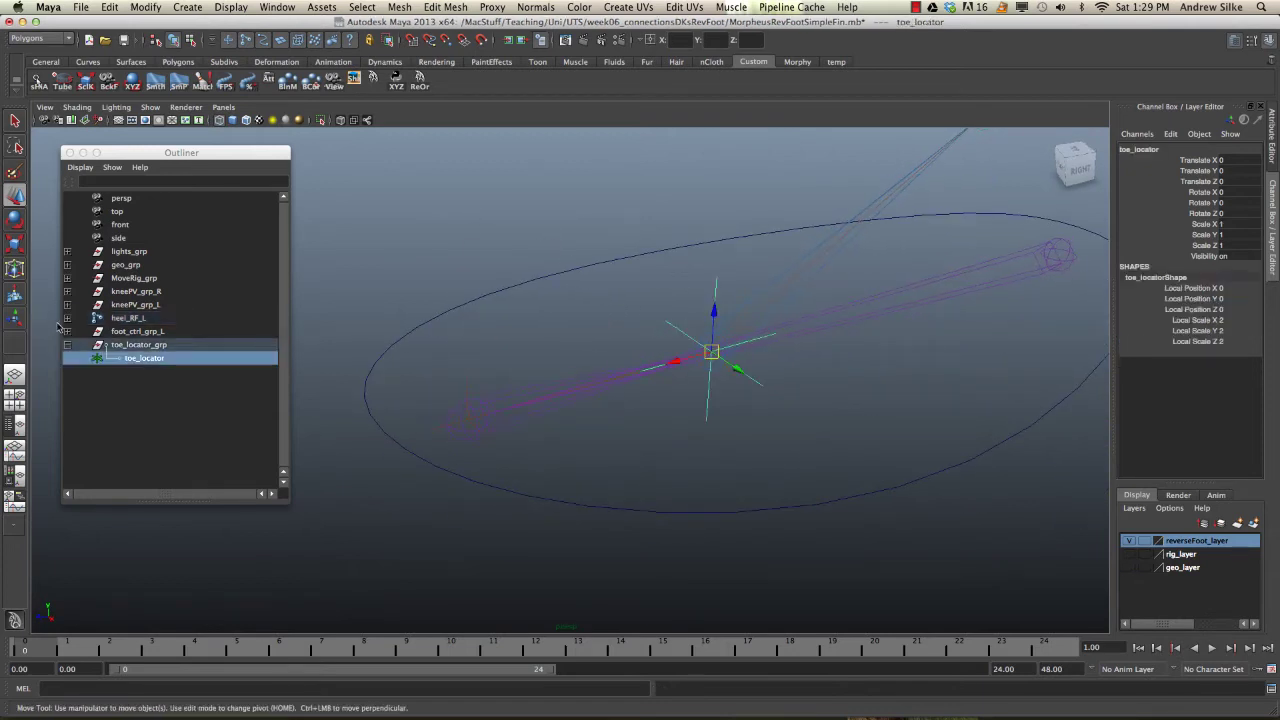
pyautogui.click(136, 349)
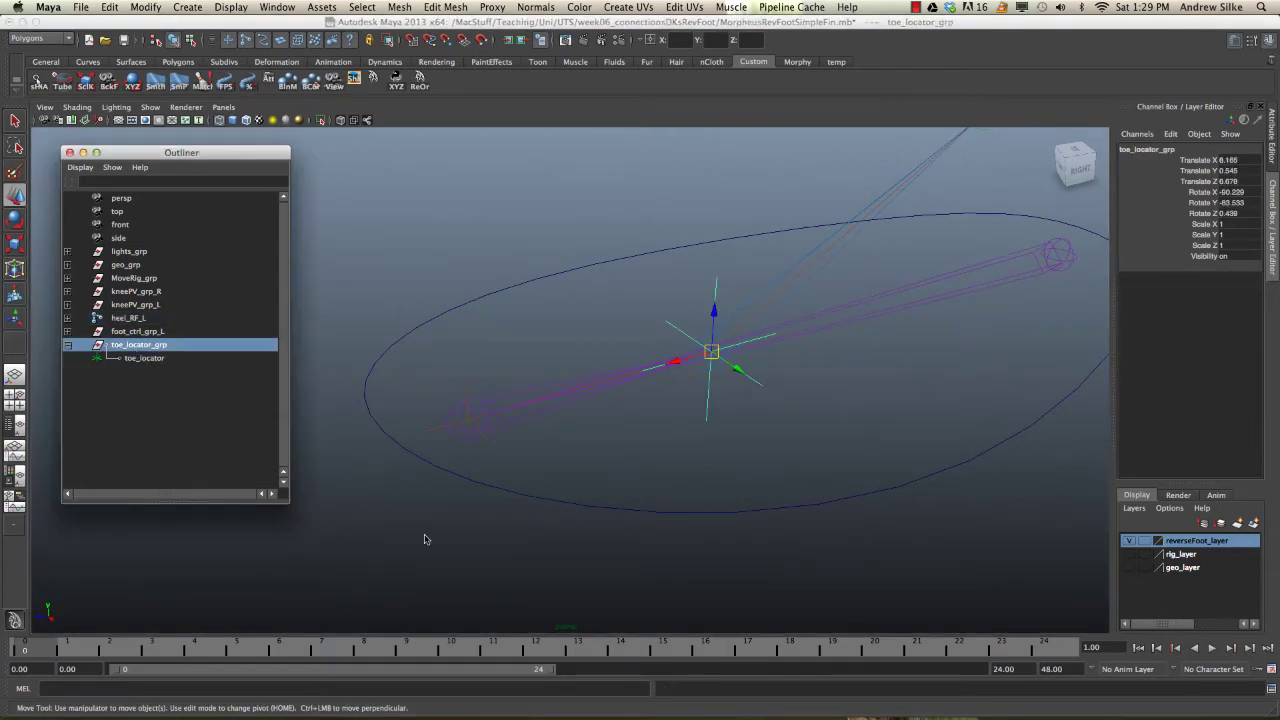
pyautogui.keyDown('alt'); pyautogui.moveTo(424, 540); pyautogui.dragTo(850, 434); pyautogui.keyUp('alt')
pyautogui.keyDown('alt'); pyautogui.moveTo(152, 545); pyautogui.dragTo(618, 425); pyautogui.keyUp('alt')
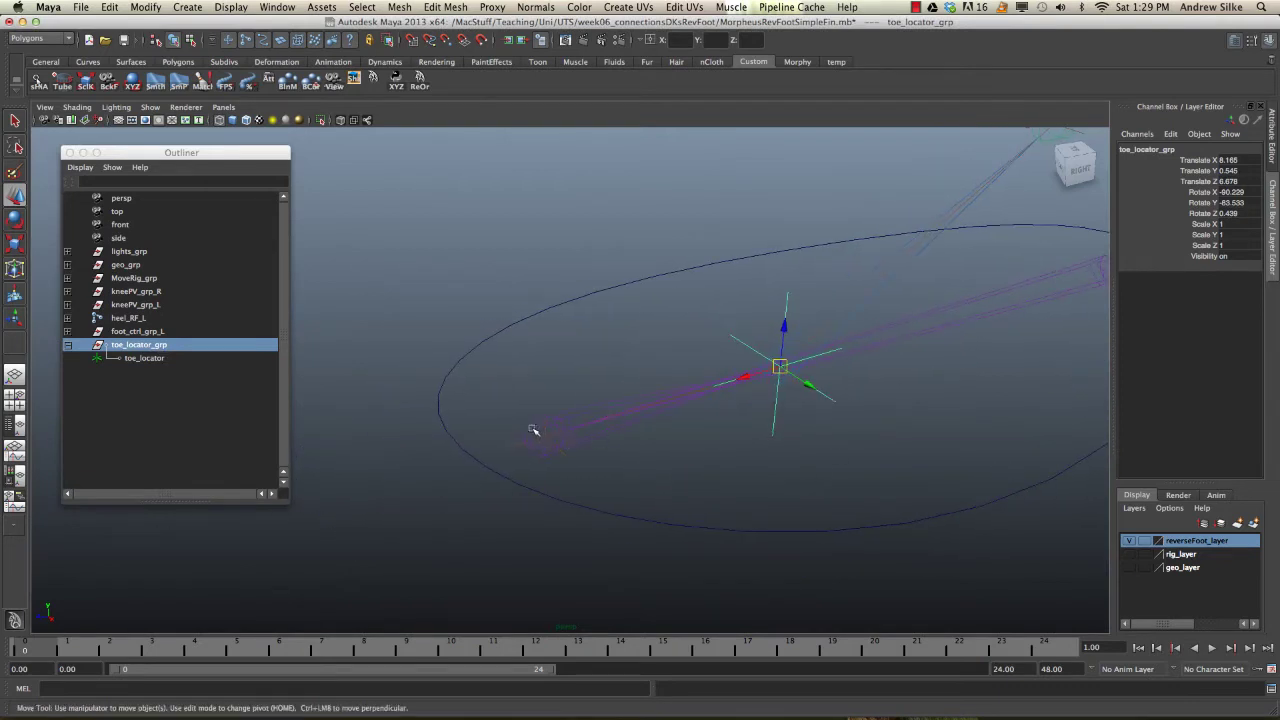
pyautogui.keyDown('alt'); pyautogui.moveTo(586, 423); pyautogui.dragTo(545, 427); pyautogui.keyUp('alt')
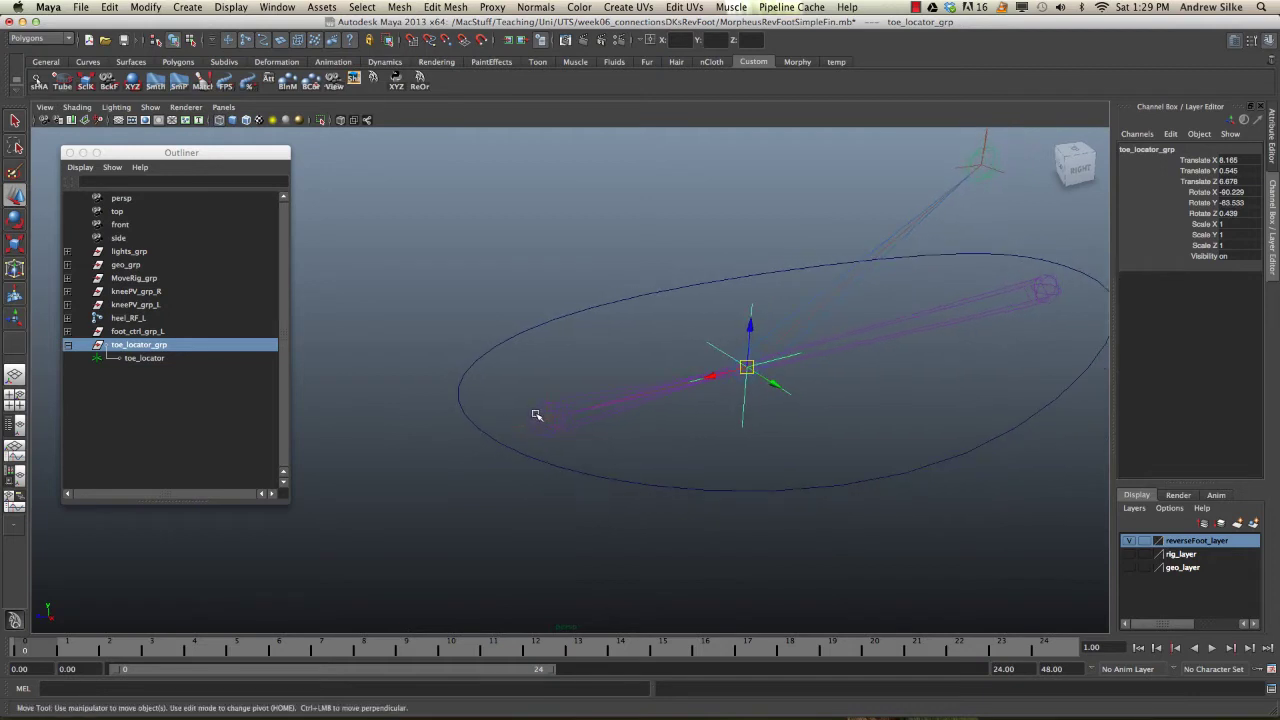
pyautogui.click(1034, 453)
pyautogui.click(1205, 277)
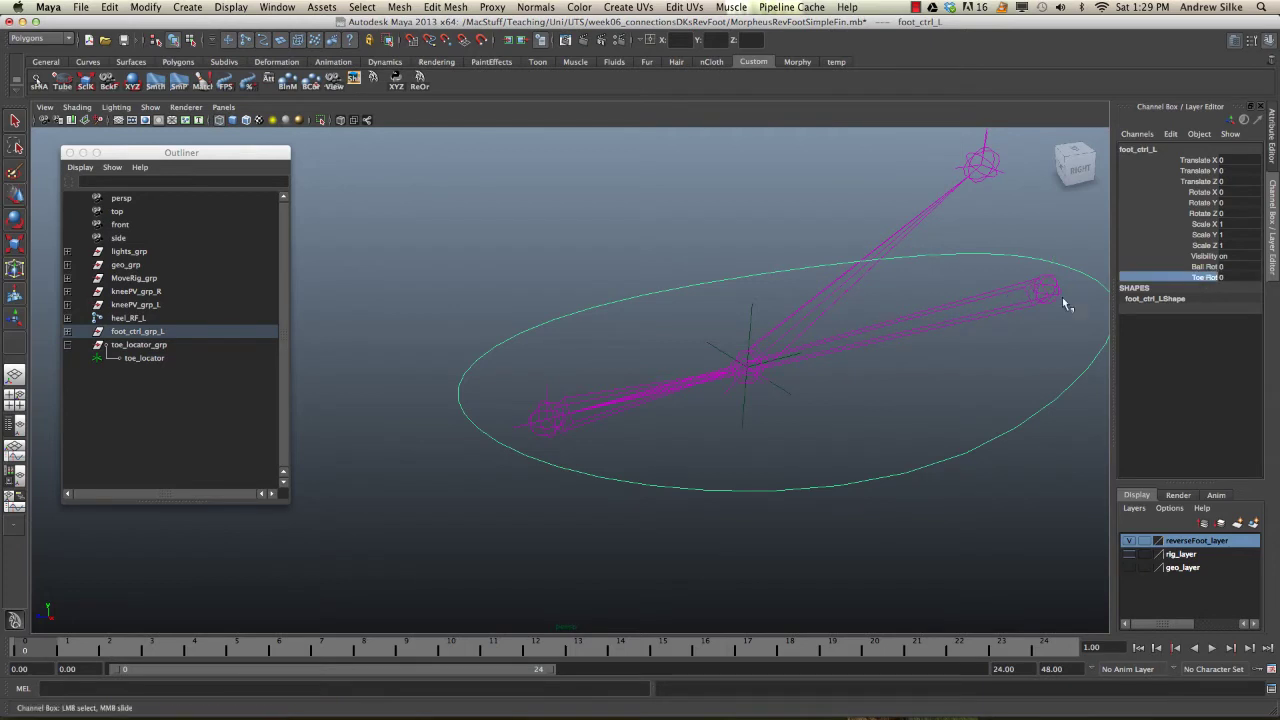
pyautogui.moveTo(1063, 297); pyautogui.dragTo(1088, 366, button='middle')
pyautogui.keyDown('alt'); pyautogui.moveTo(969, 371); pyautogui.dragTo(751, 338); pyautogui.keyUp('alt')
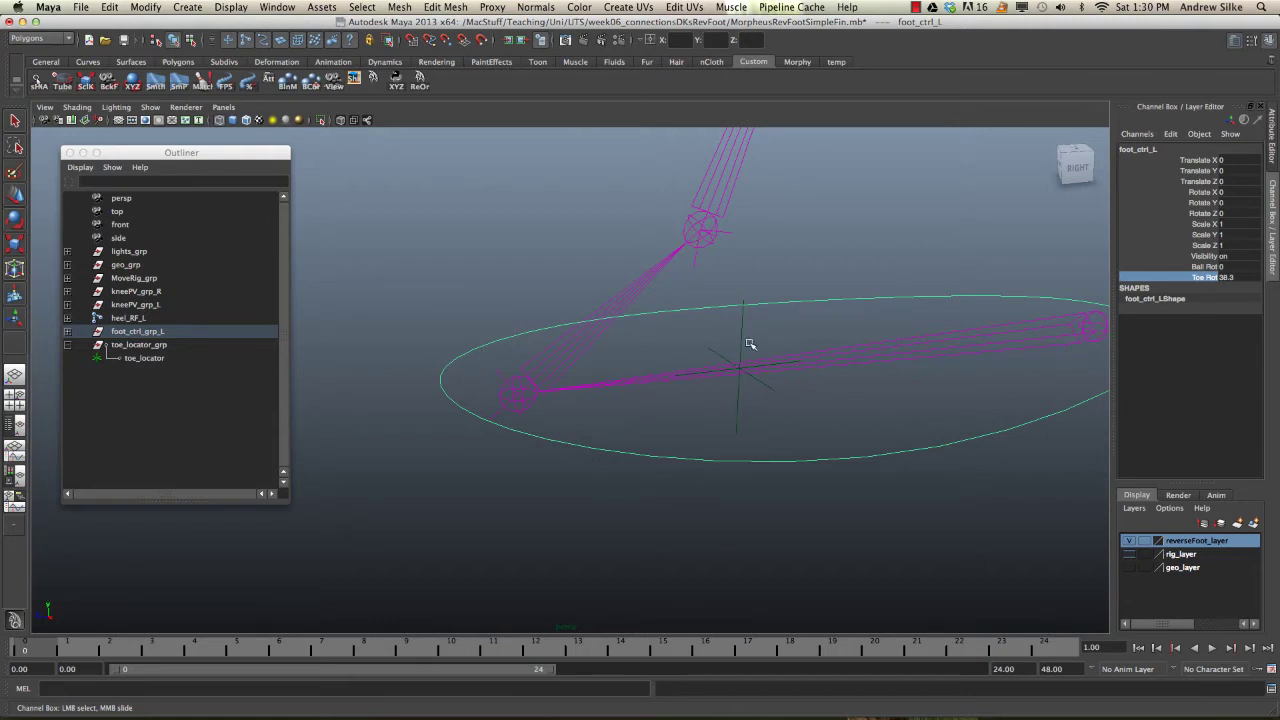
pyautogui.press('z')
pyautogui.keyDown('alt'); pyautogui.moveTo(677, 390); pyautogui.dragTo(703, 393); pyautogui.keyUp('alt')
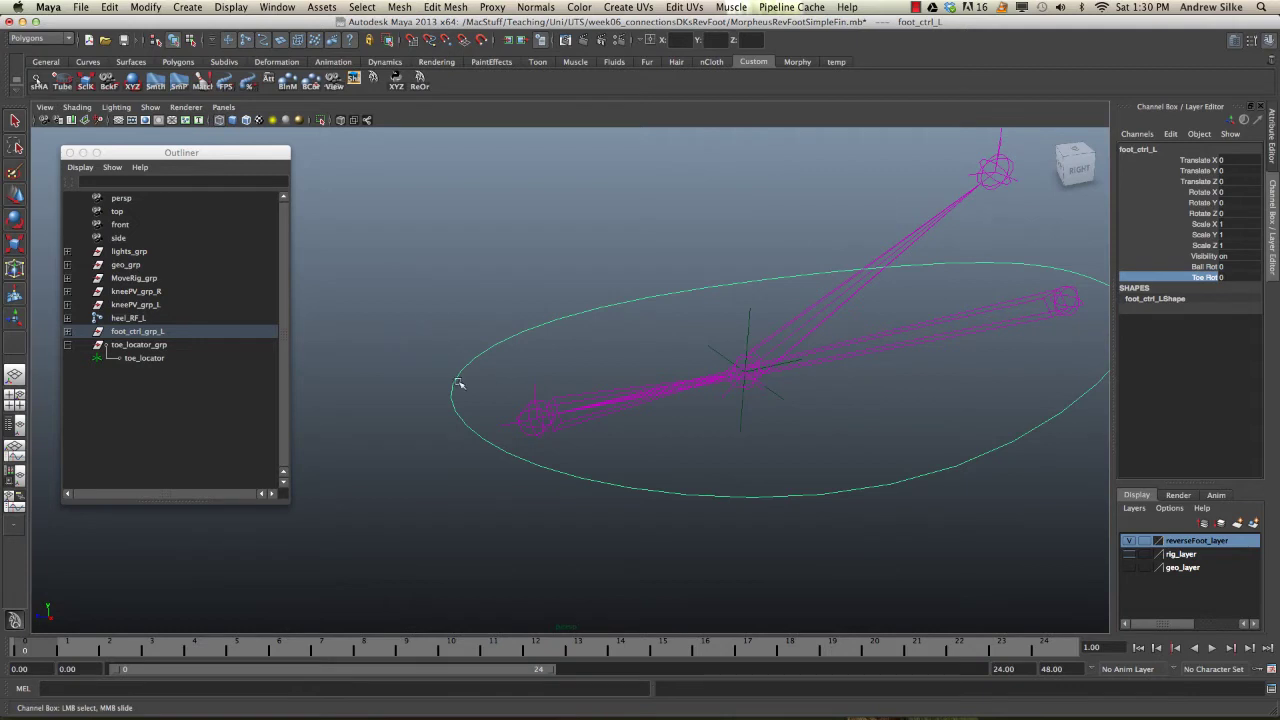
# - Parent toe_locator_grp under the reverse-foot toe joint toe_RF_L and check toe_locator in the expanded hierarchy
pyautogui.click(160, 346)
pyautogui.press('w')
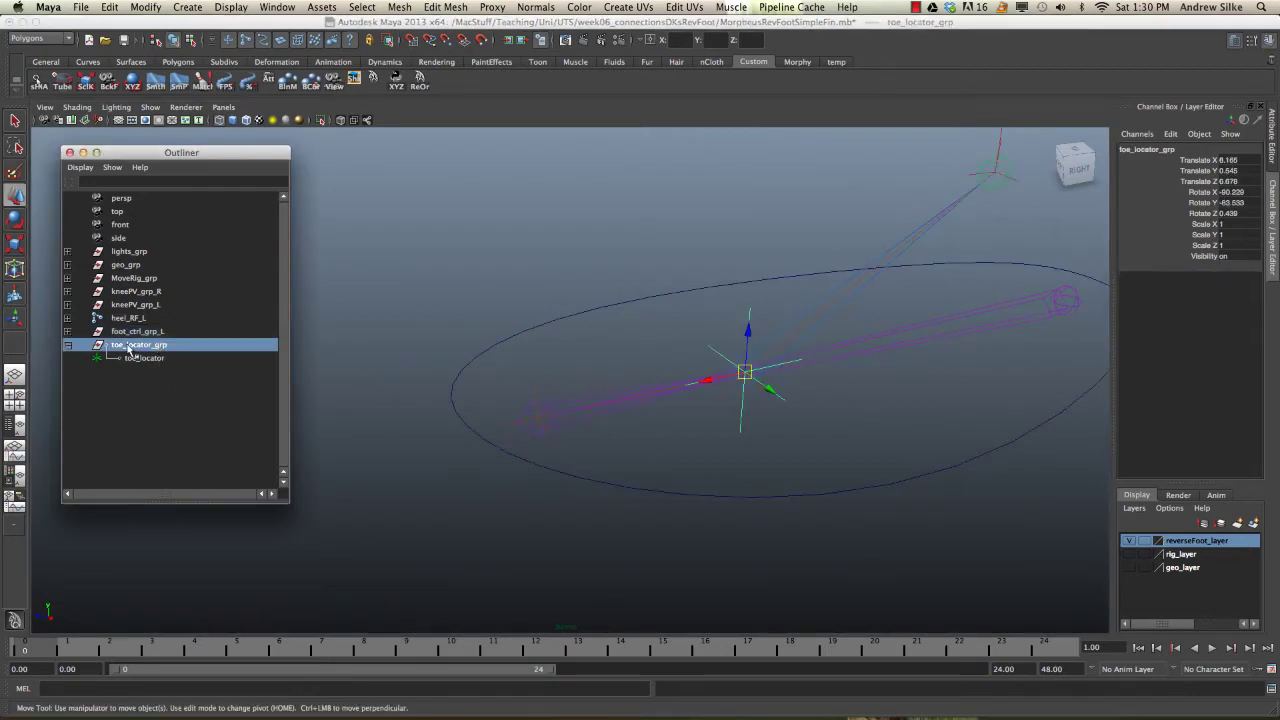
pyautogui.keyDown('alt'); pyautogui.moveTo(534, 329); pyautogui.dragTo(580, 423); pyautogui.keyUp('alt')
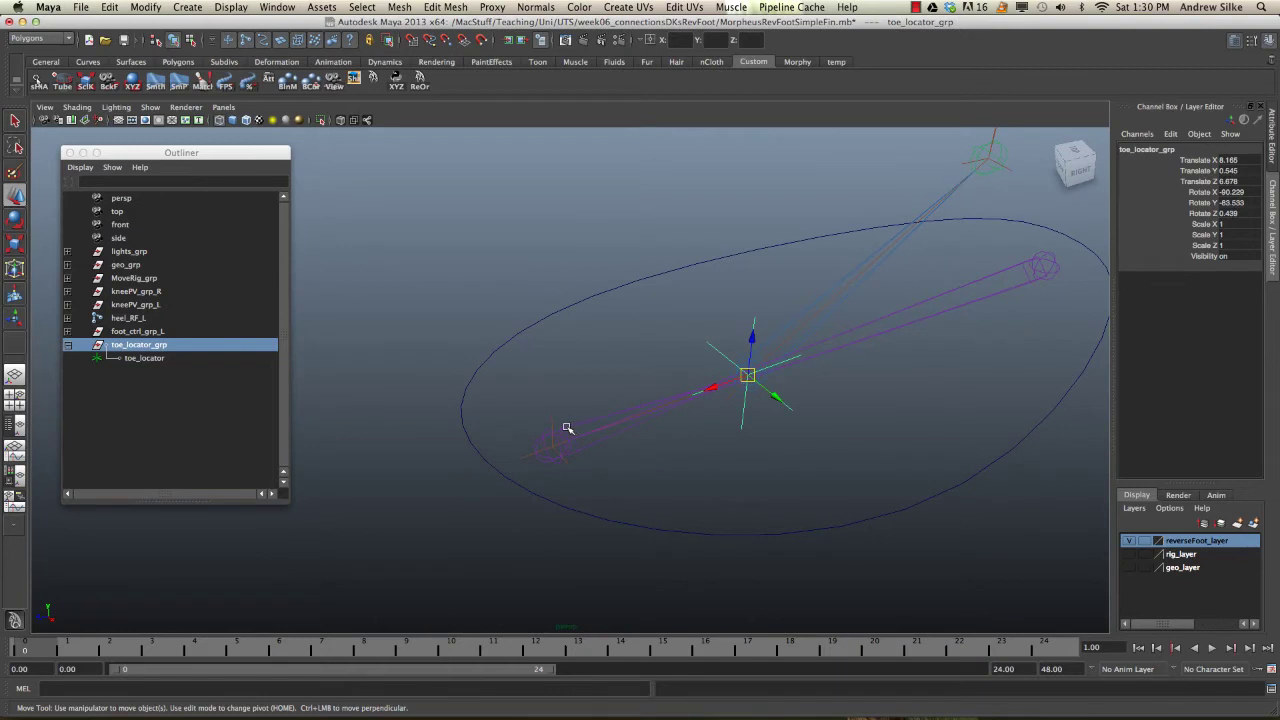
pyautogui.click(566, 428)
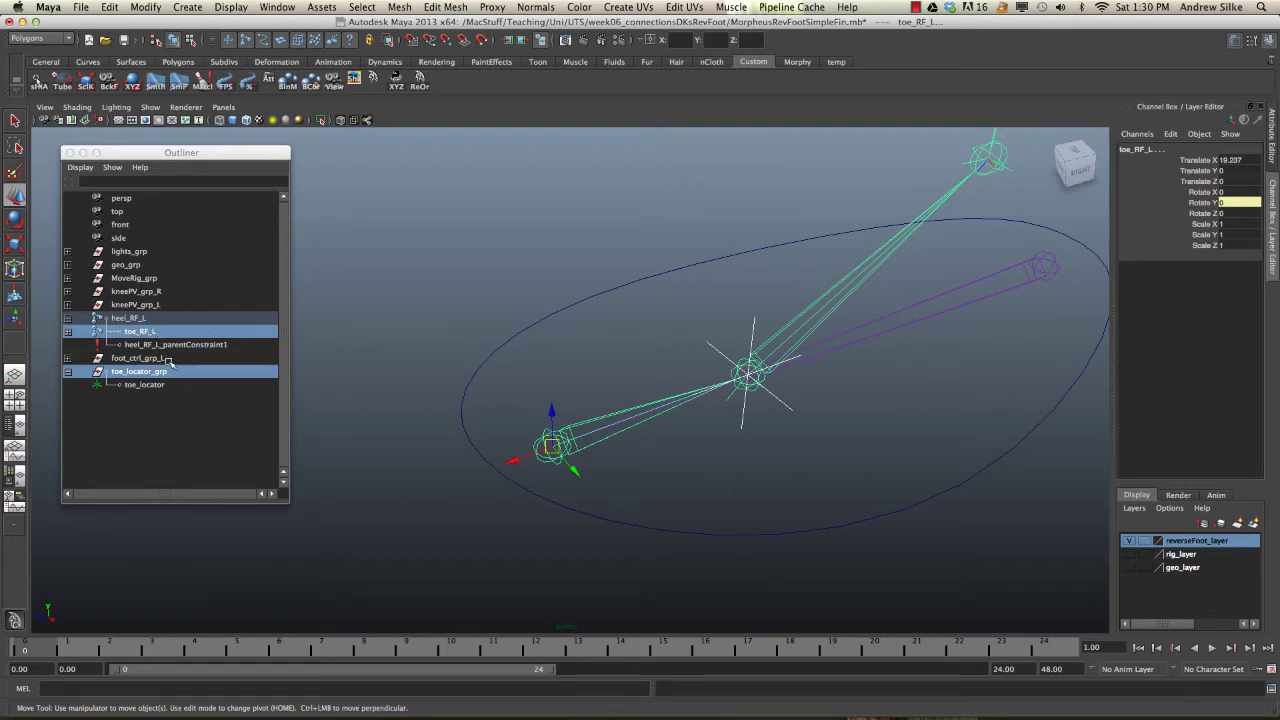
pyautogui.press('p')
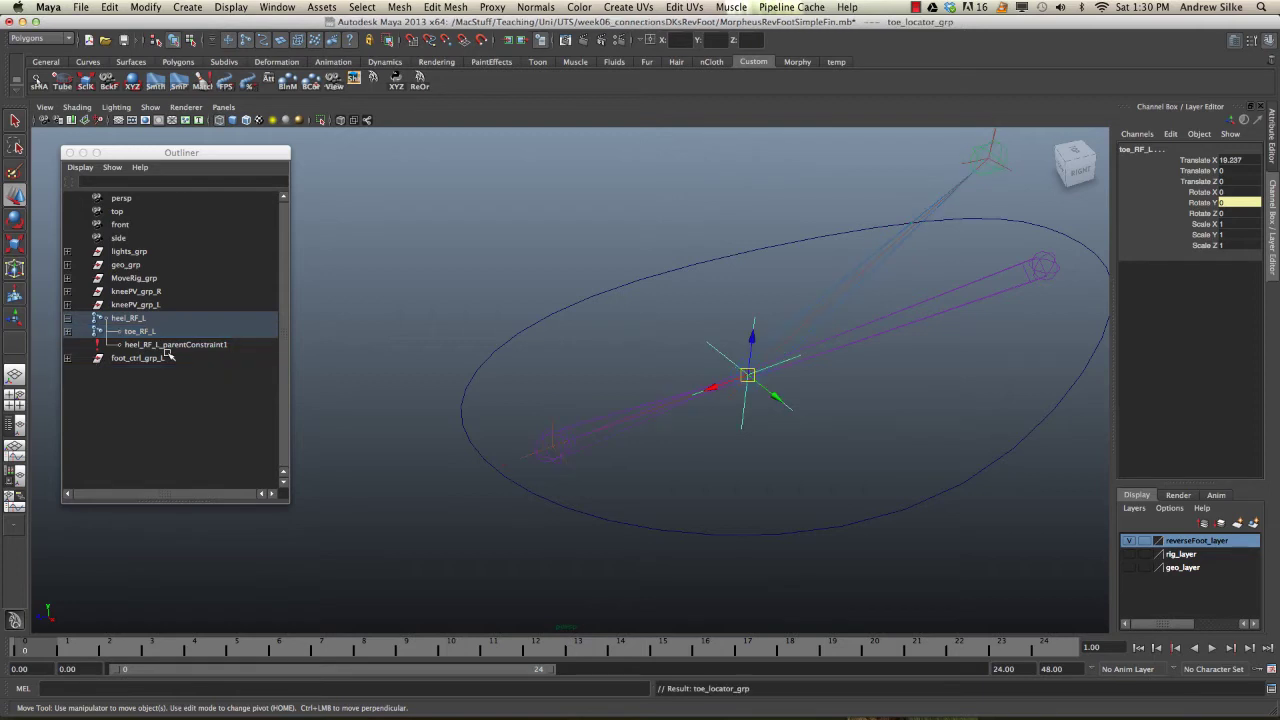
pyautogui.click(67, 332)
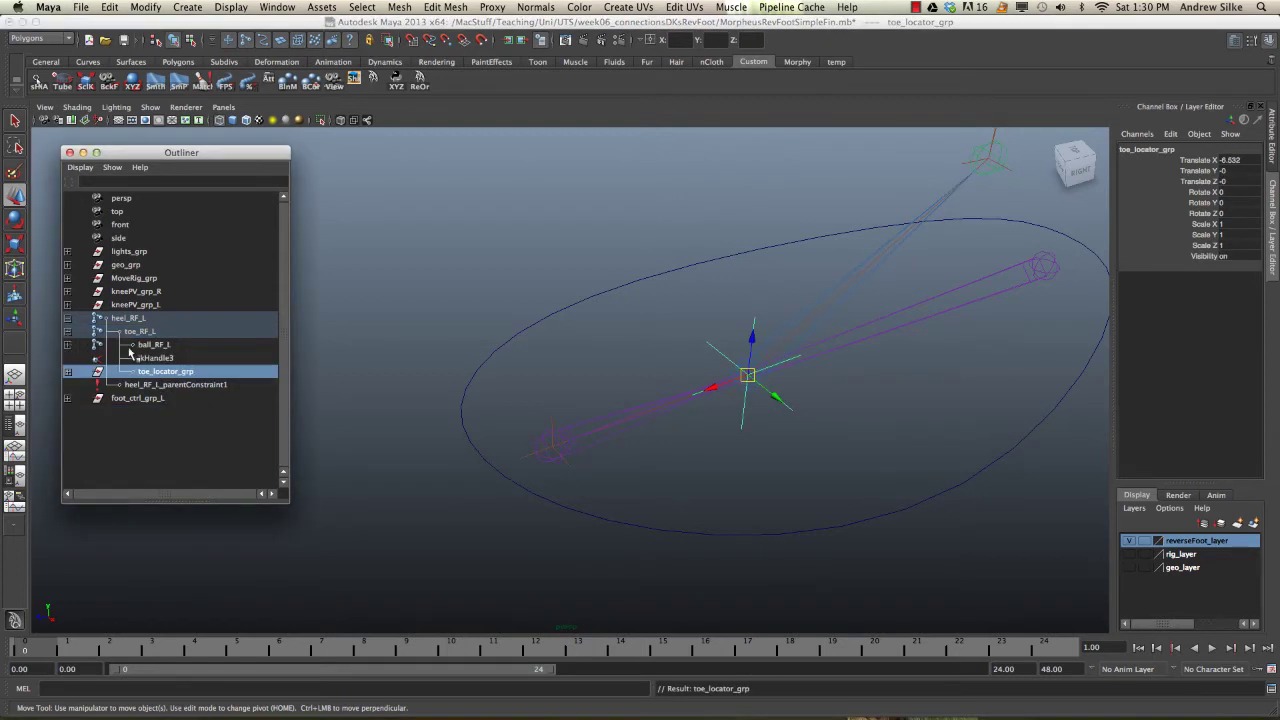
pyautogui.click(152, 334)
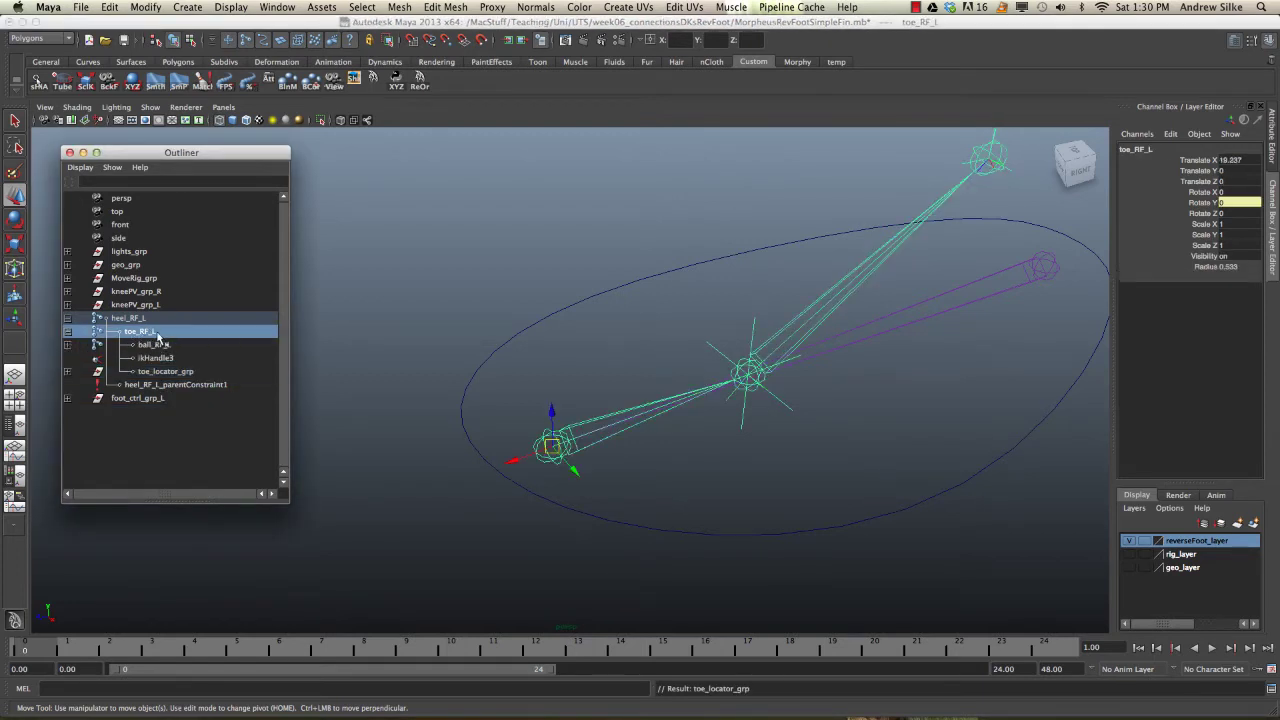
pyautogui.click(185, 372)
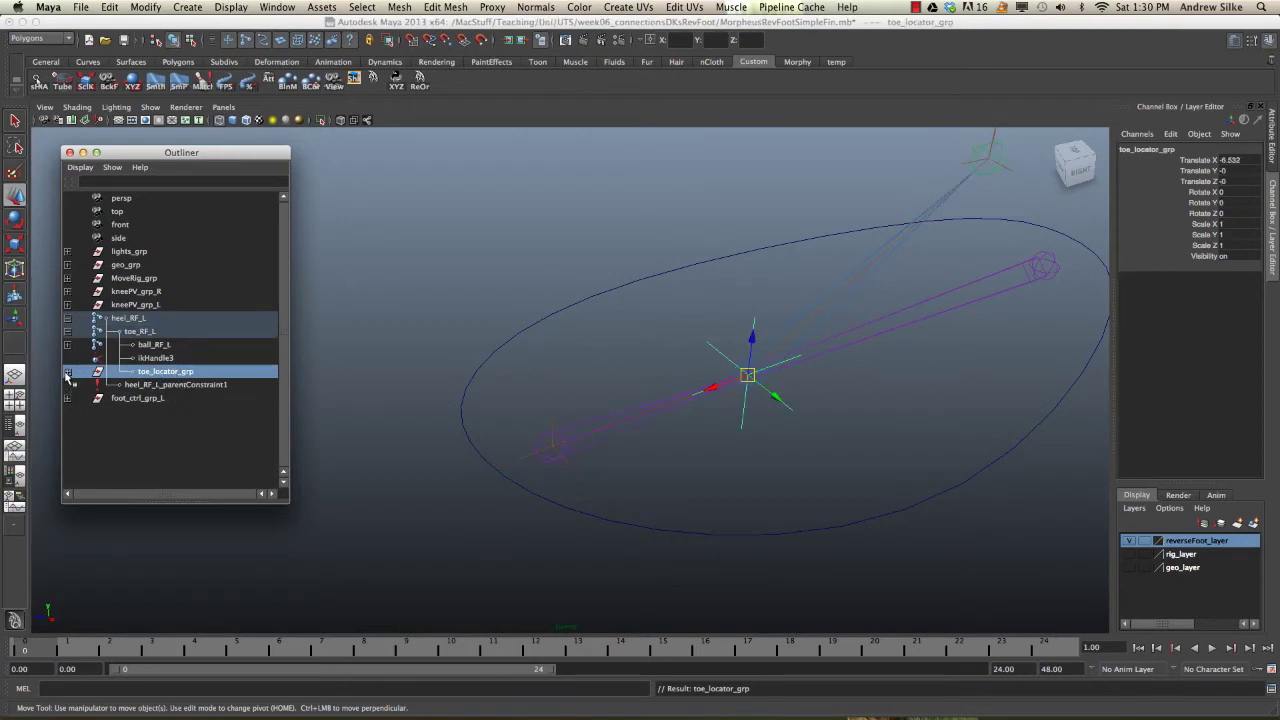
pyautogui.click(67, 372)
pyautogui.click(170, 386)
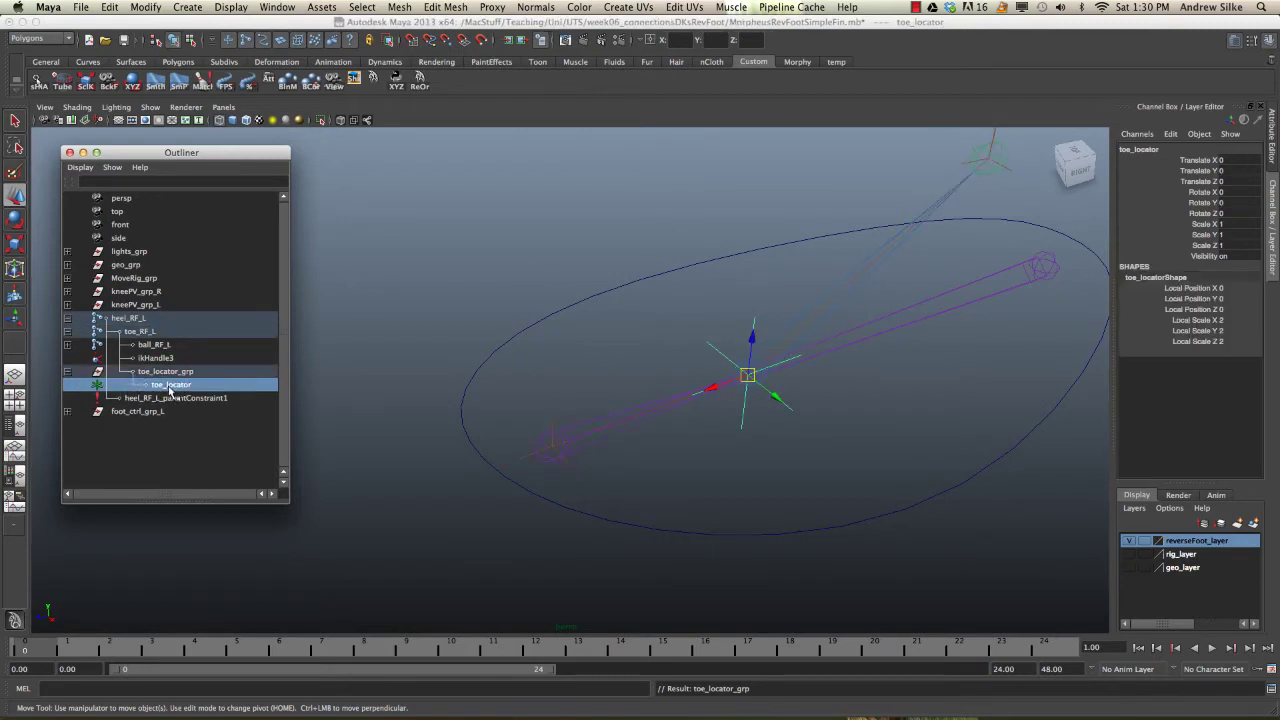
# - Raise the left foot onto its toe by increasing the toe roll attribute on foot_ctrl_L
pyautogui.moveTo(620, 370)
pyautogui.keyDown('alt'); pyautogui.mouseDown()
pyautogui.moveTo(660, 360)
pyautogui.moveTo(609, 375)
pyautogui.mouseUp(); pyautogui.keyUp('alt')
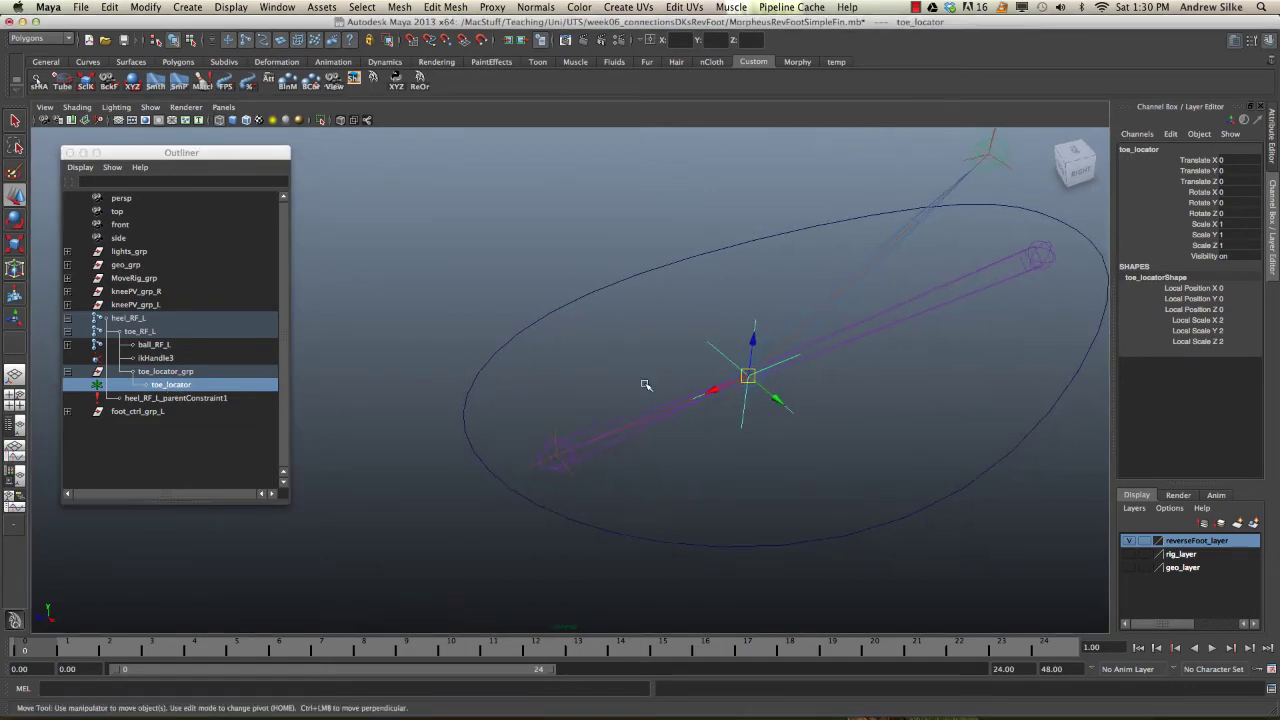
pyautogui.press('e')
pyautogui.click(1094, 388)
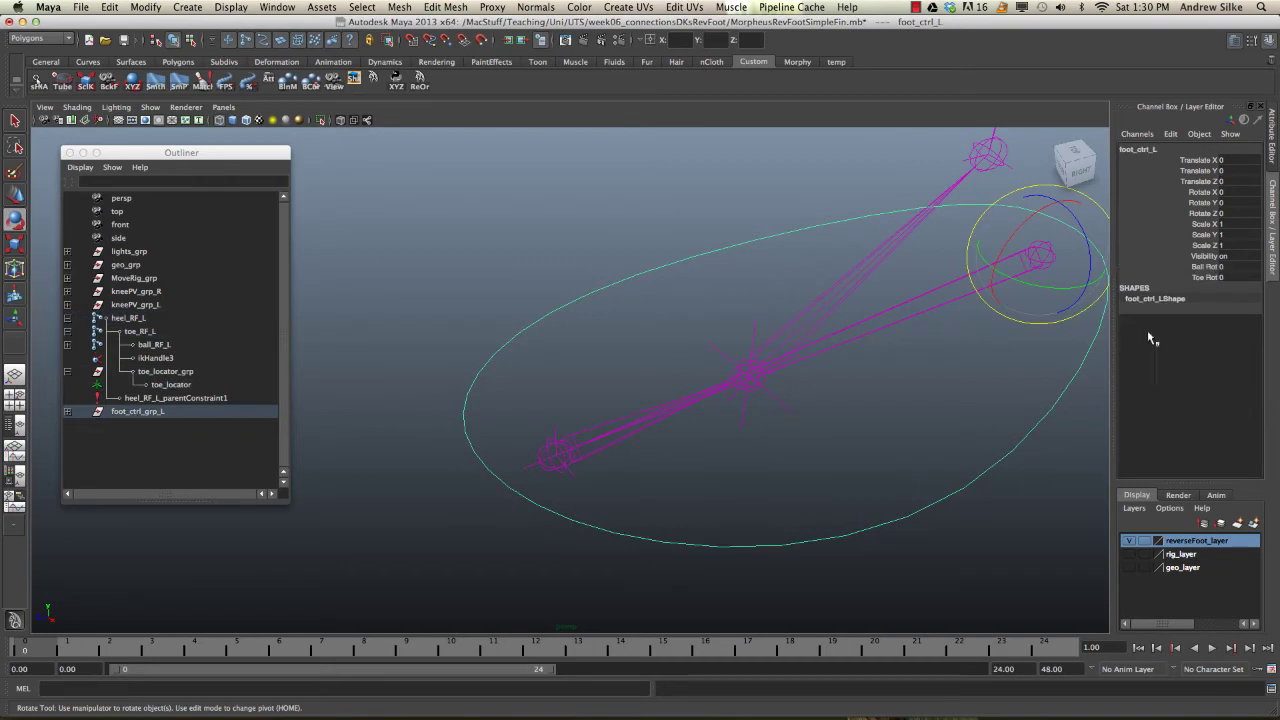
pyautogui.click(1212, 277)
pyautogui.moveTo(775, 340); pyautogui.dragTo(929, 371, button='middle')
pyautogui.keyDown('alt'); pyautogui.moveTo(929, 371); pyautogui.dragTo(720, 346); pyautogui.keyUp('alt')
# - Show geo_layer and rotate toe_locator about its Y axis at the raised ball joint
pyautogui.click(668, 254)
pyautogui.press('e')
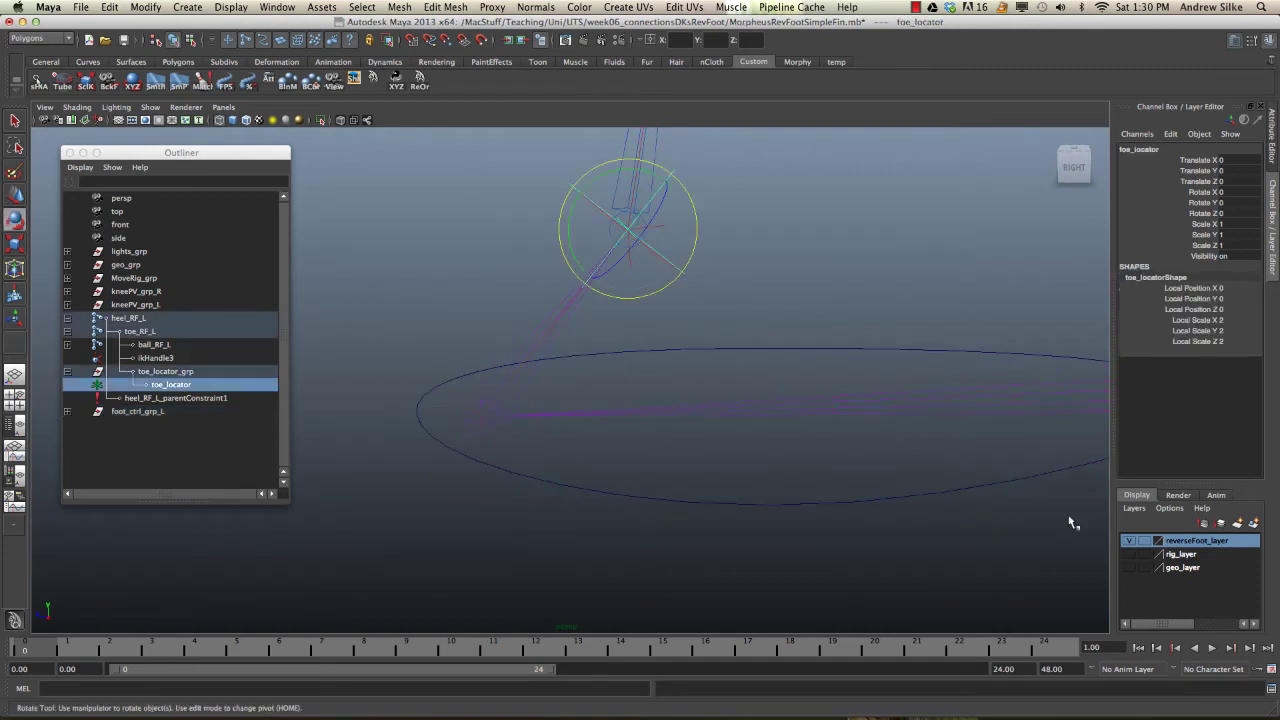
pyautogui.click(1129, 567)
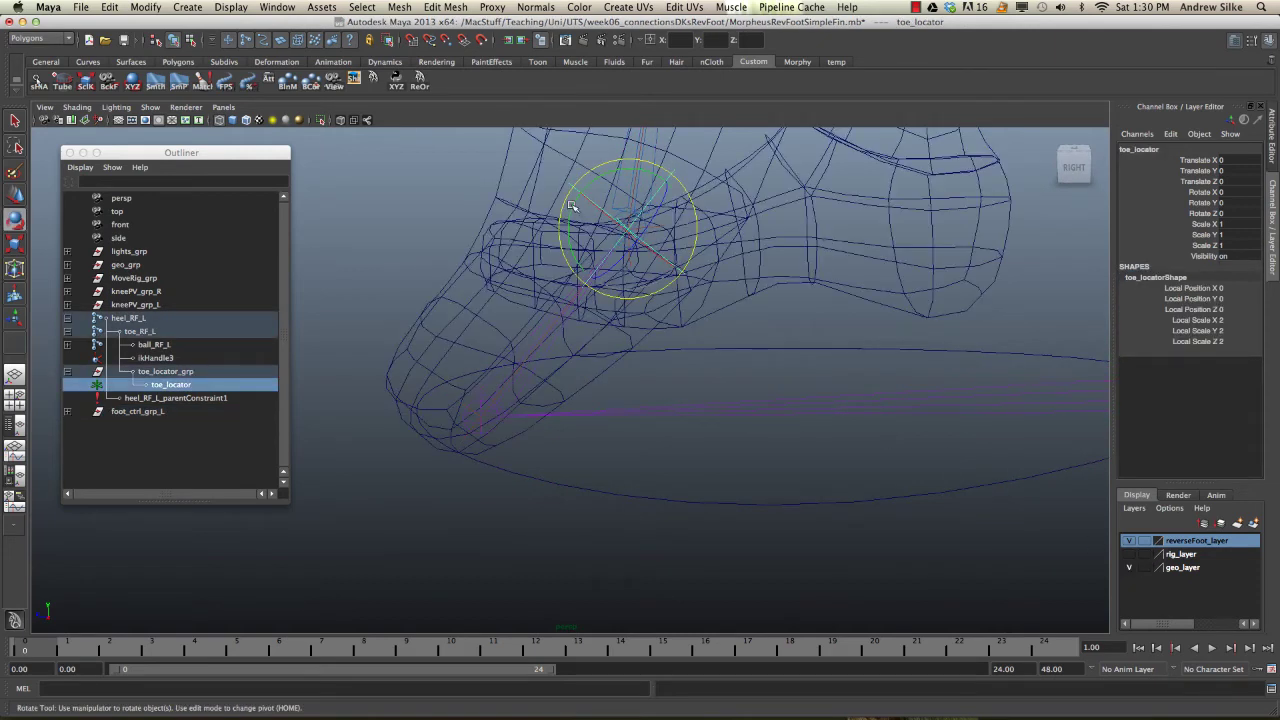
pyautogui.moveTo(574, 208); pyautogui.dragTo(594, 270)
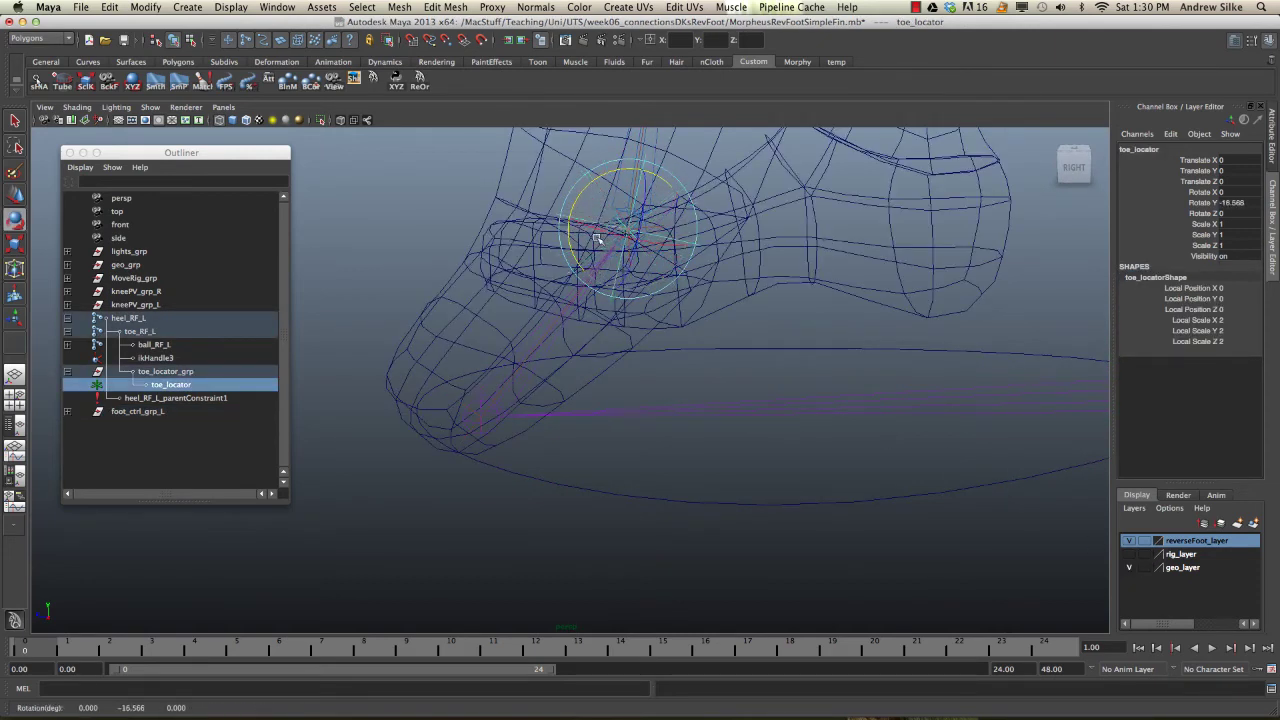
# - Try moving ikHandle3 away from the toe tip in the raised pose, and undo back to the flat foot
pyautogui.click(461, 405)
pyautogui.press('w')
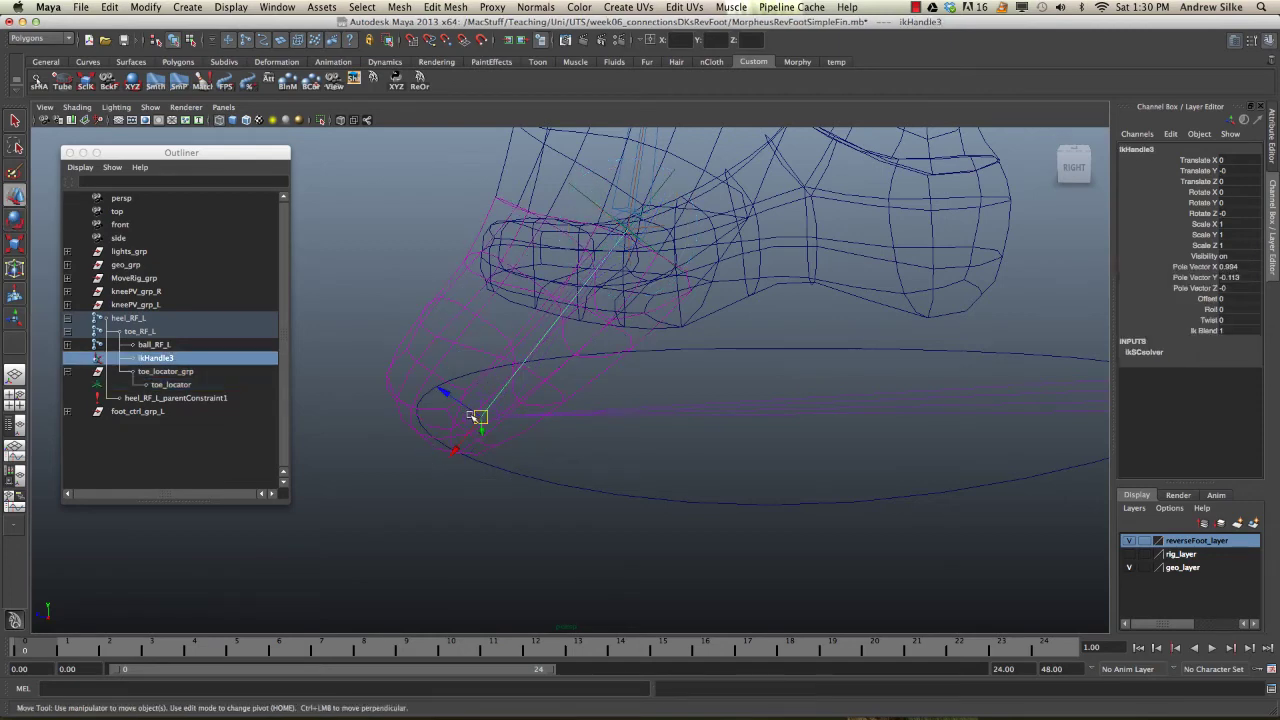
pyautogui.moveTo(480, 417); pyautogui.dragTo(612, 454)
pyautogui.press('z')
pyautogui.press('z')
pyautogui.press('z')
pyautogui.press('z')
pyautogui.press('z')
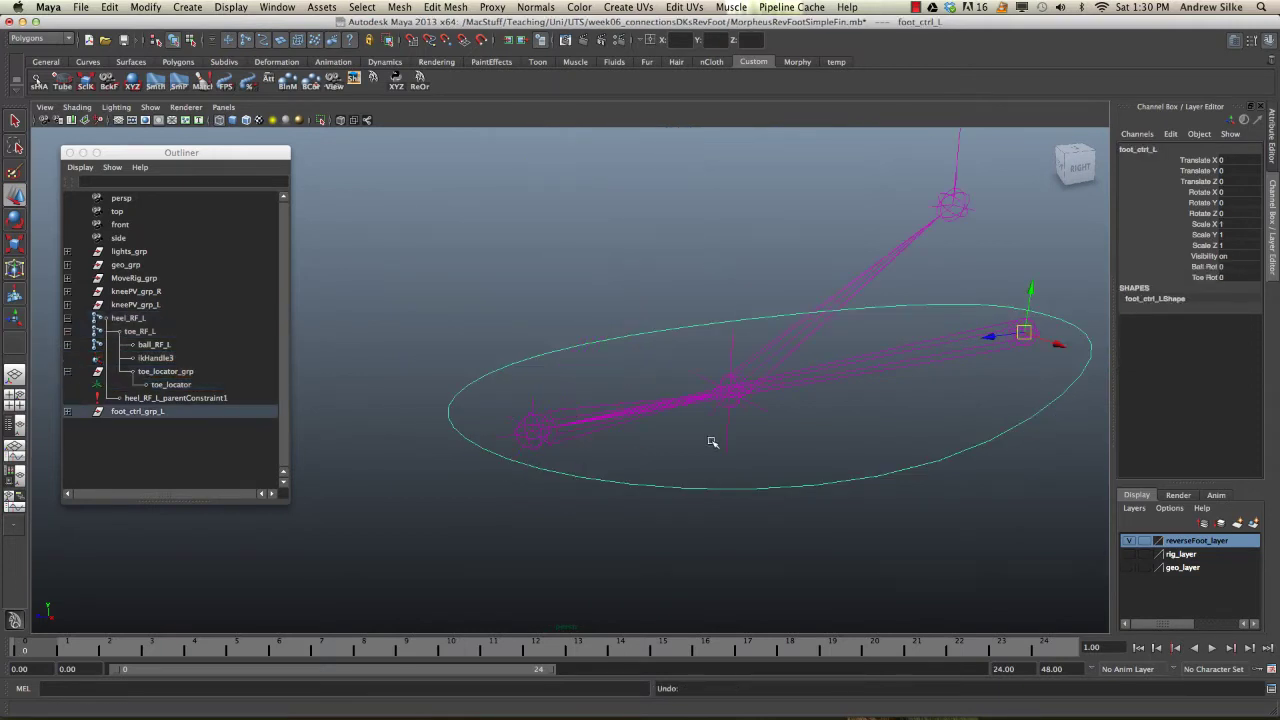
# - Parent ikHandle3 under toe_locator and expand toe_locator in the hierarchy to check the new child
pyautogui.keyDown('alt'); pyautogui.moveTo(711, 443); pyautogui.dragTo(717, 381); pyautogui.keyUp('alt')
pyautogui.click(573, 384)
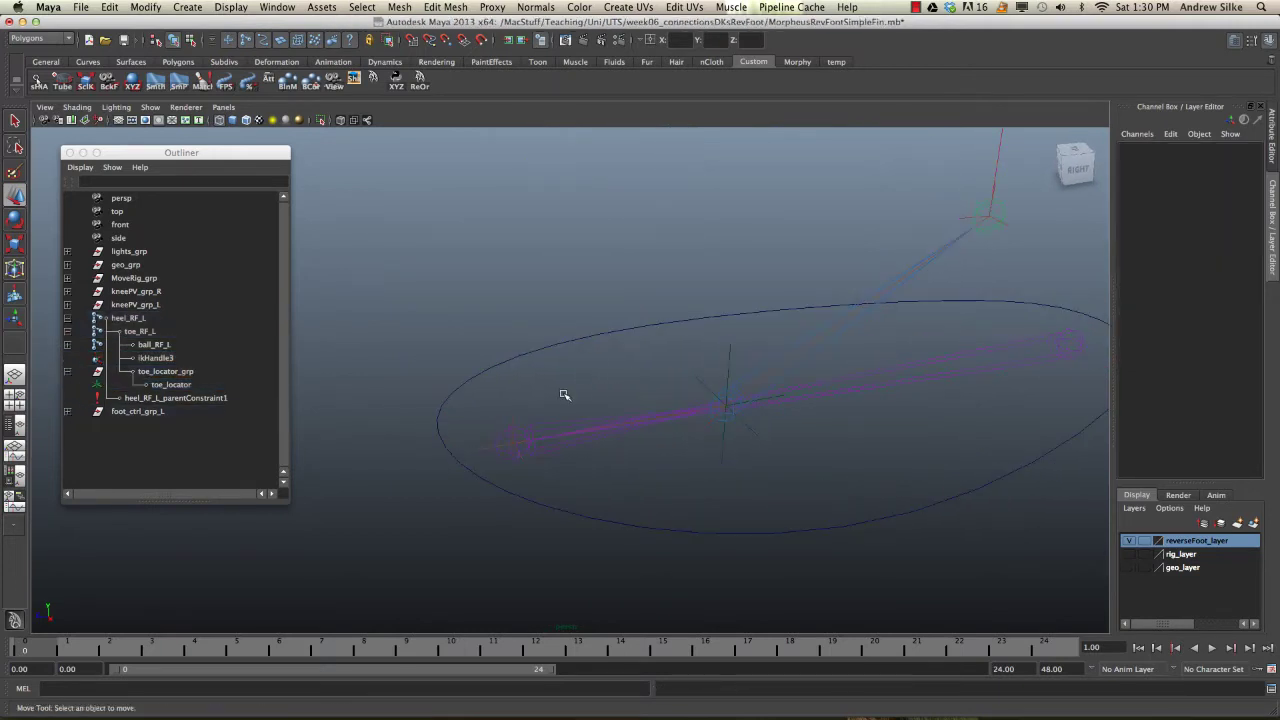
pyautogui.click(513, 415)
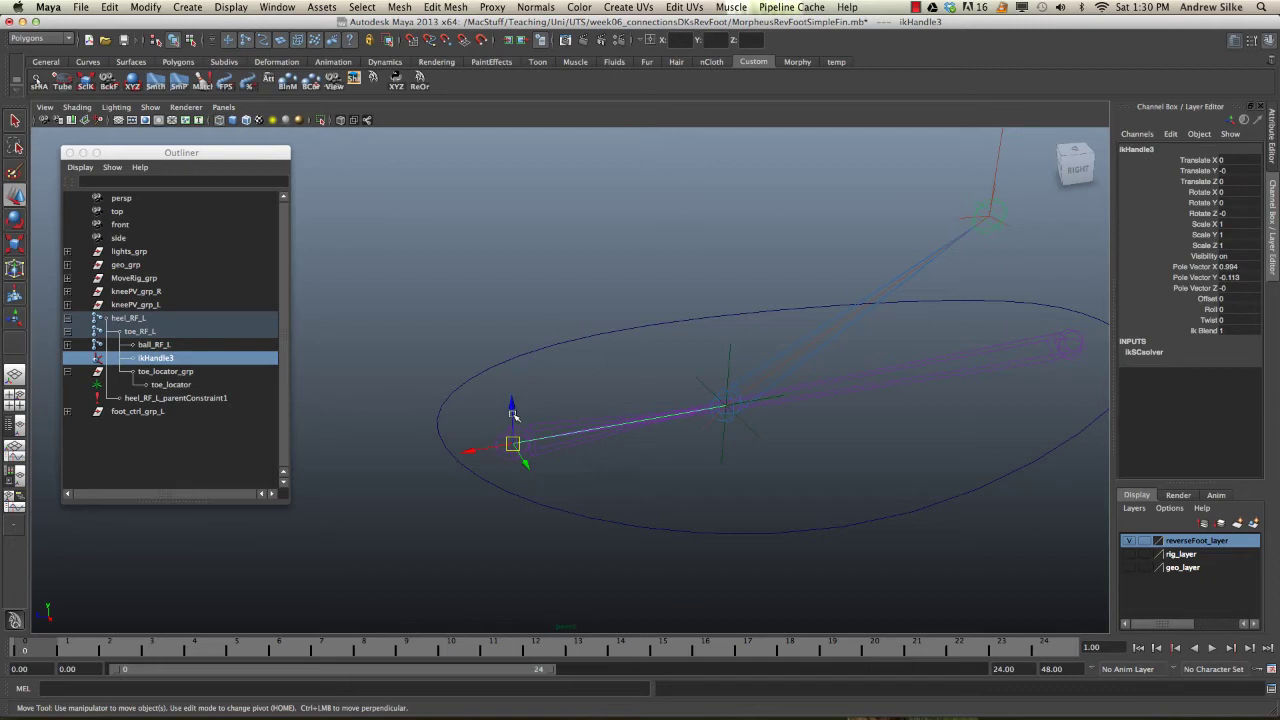
pyautogui.keyDown('alt'); pyautogui.moveTo(676, 374); pyautogui.dragTo(741, 305); pyautogui.keyUp('alt')
pyautogui.keyDown('shift'); pyautogui.click(716, 292); pyautogui.keyUp('shift')
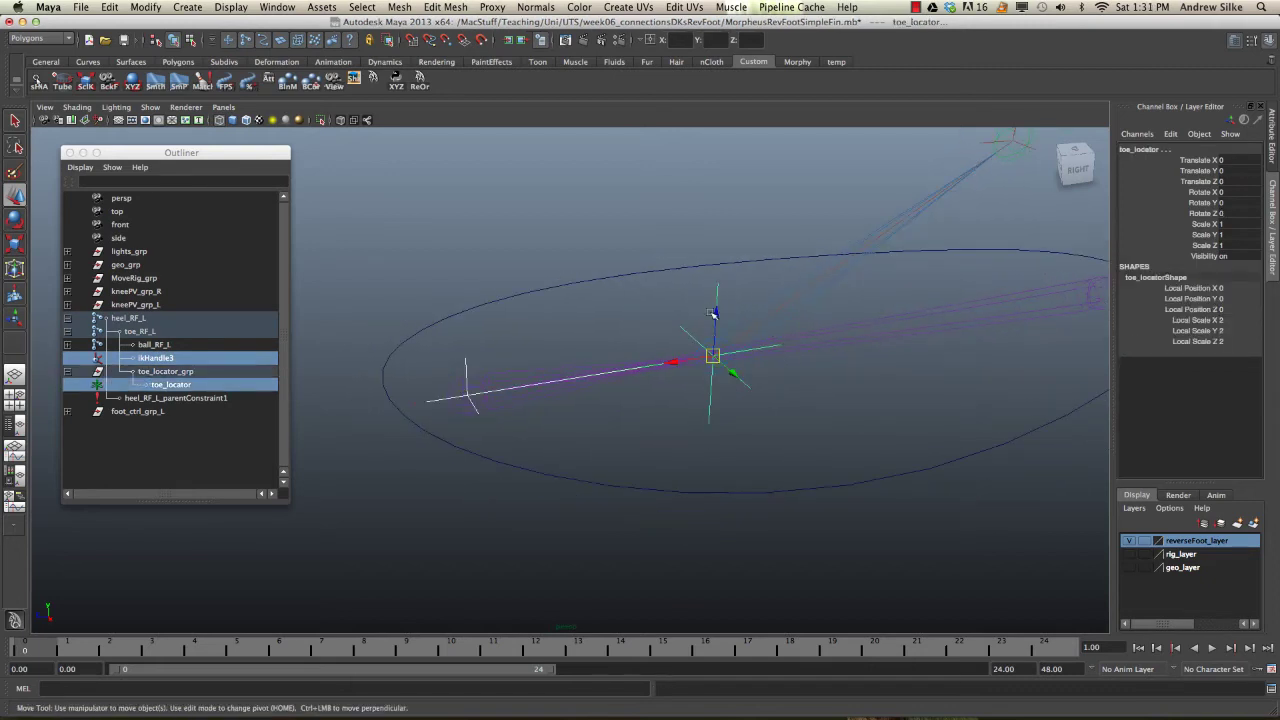
pyautogui.click(490, 357)
pyautogui.click(465, 365)
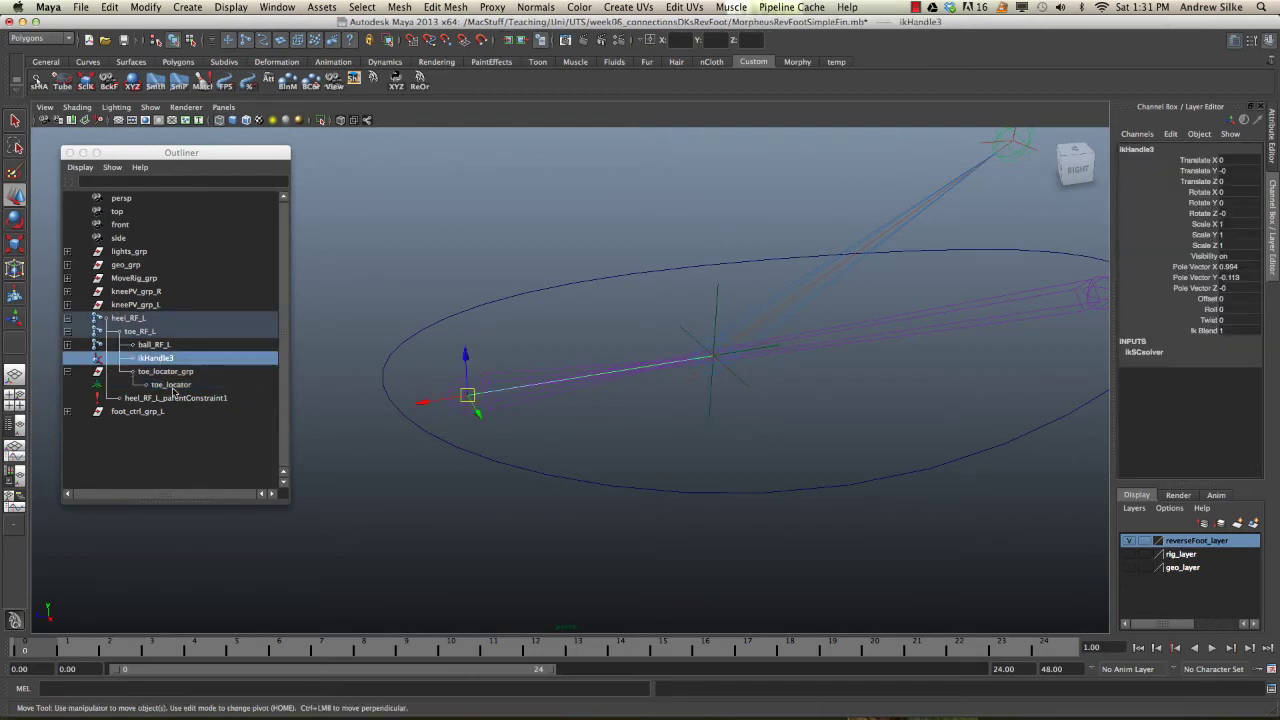
pyautogui.keyDown('shift'); pyautogui.click(698, 315); pyautogui.keyUp('shift')
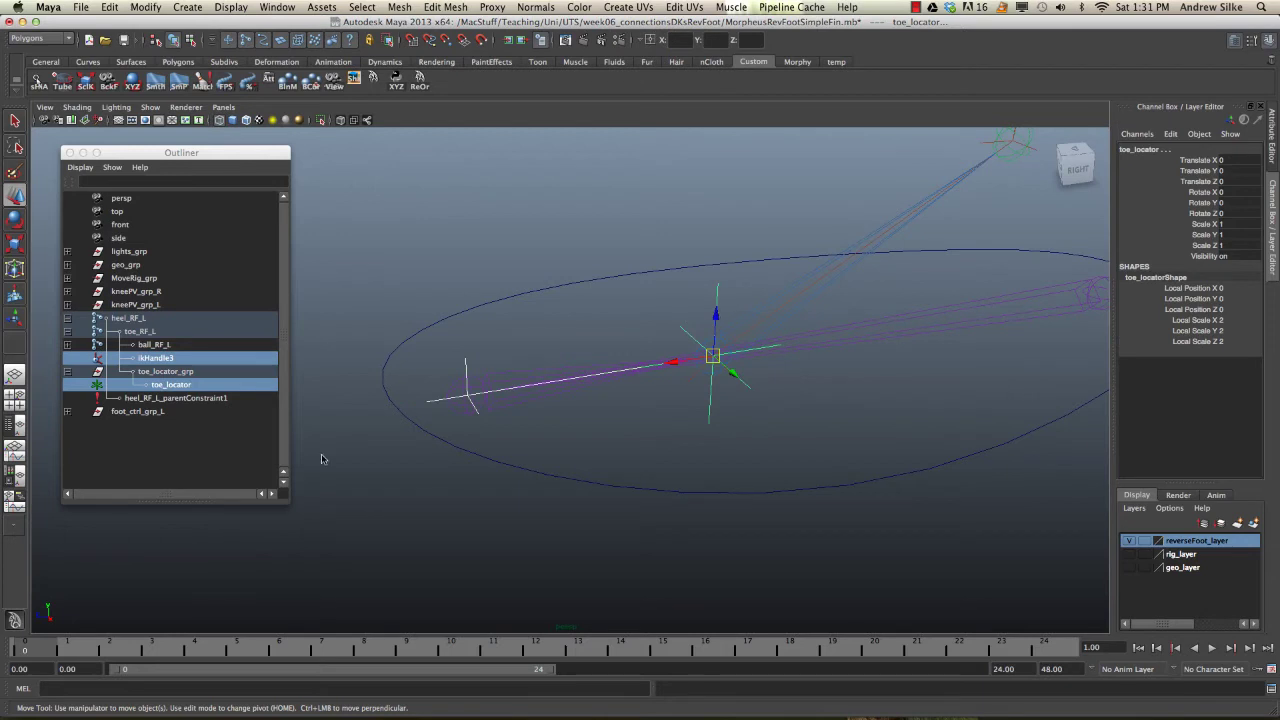
pyautogui.press('p')
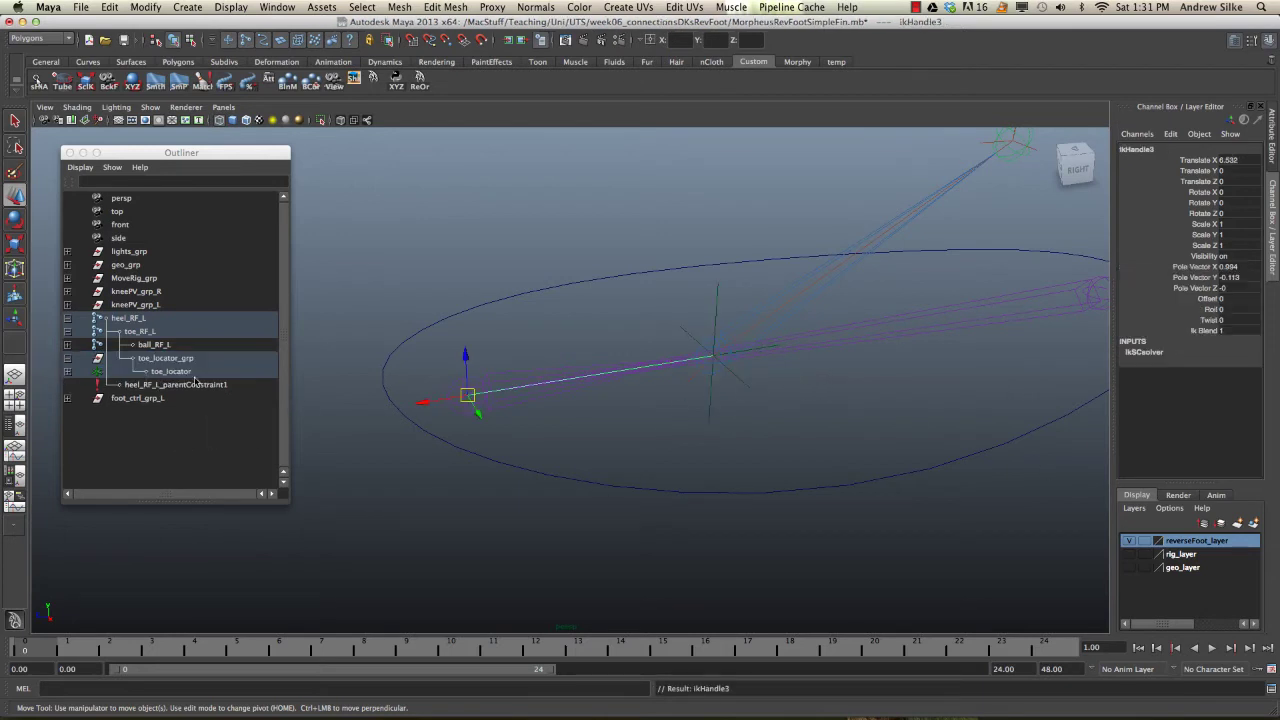
pyautogui.click(67, 373)
pyautogui.click(175, 371)
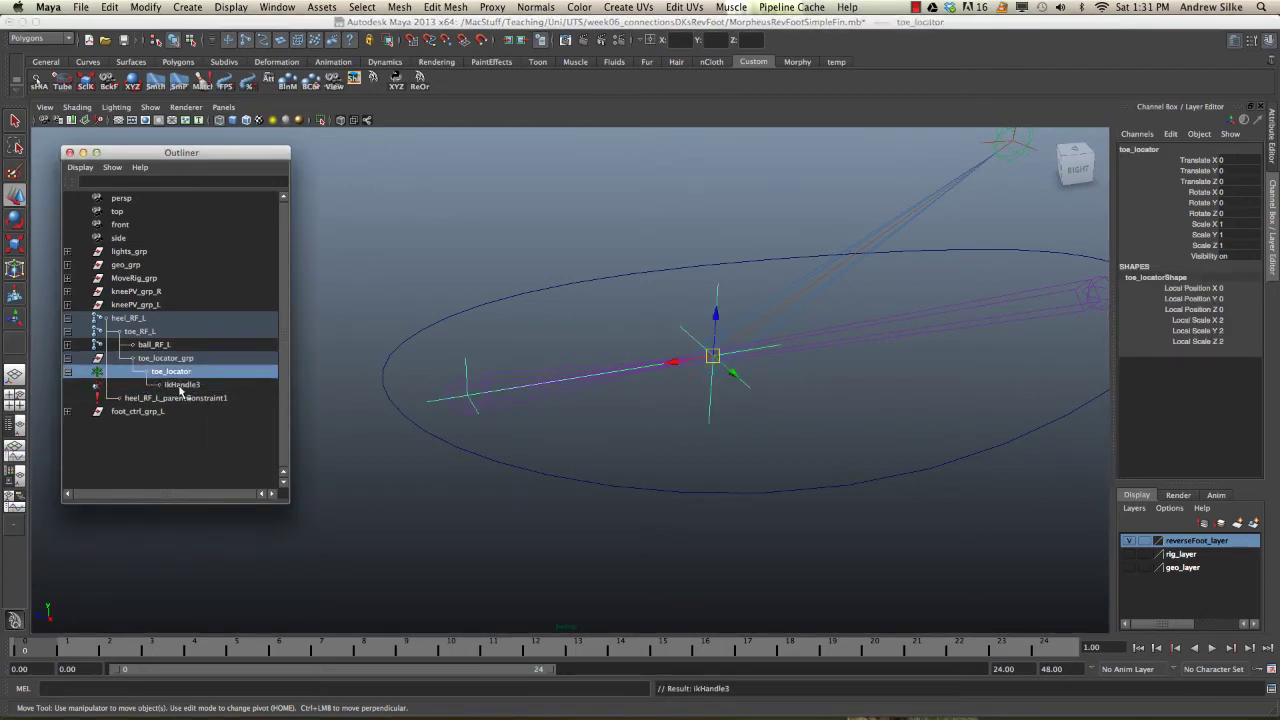
pyautogui.click(187, 386)
# - Test-rotate toe_locator about its Y axis by about 91 degrees, and undo the rotation
pyautogui.keyDown('alt'); pyautogui.moveTo(762, 355); pyautogui.dragTo(748, 348); pyautogui.keyUp('alt')
pyautogui.press('e')
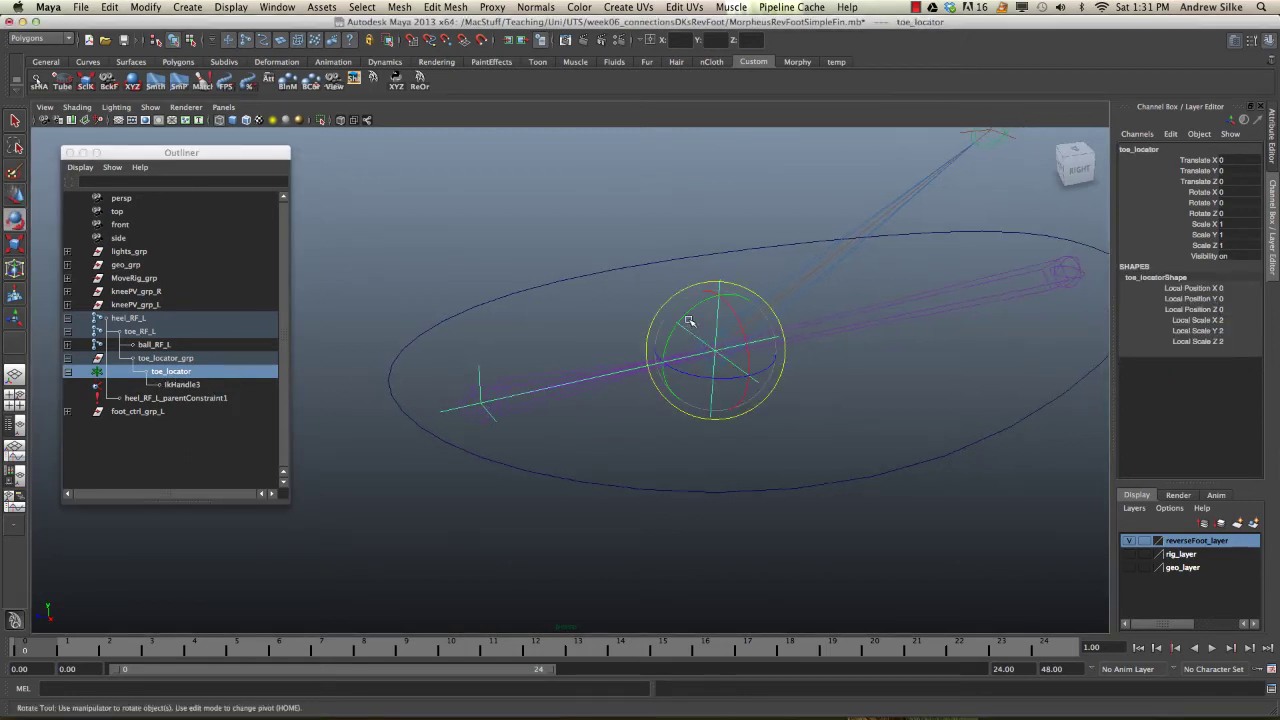
pyautogui.moveTo(684, 310); pyautogui.dragTo(760, 403)
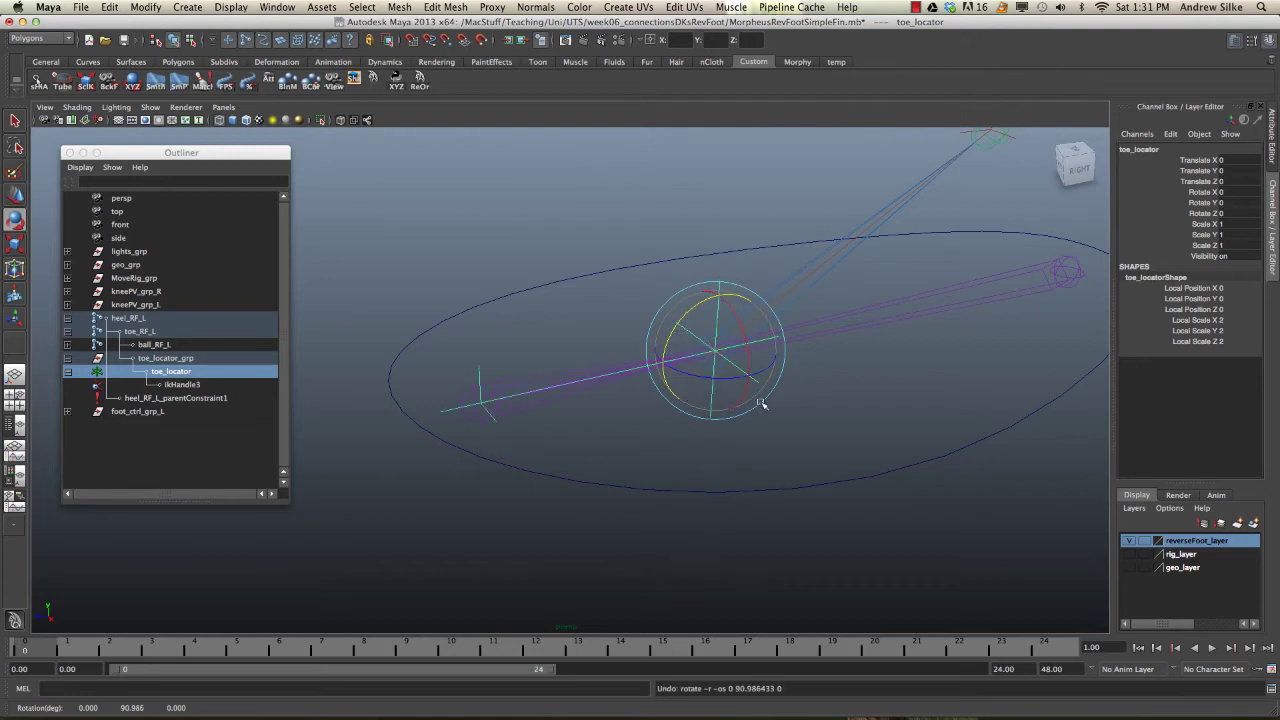
# - Hide reverseFoot_layer and show geo_layer and rig_layer to test toe_locator's Y rotation on the left foot mesh, and undo the rotation
pyautogui.click(1128, 541)
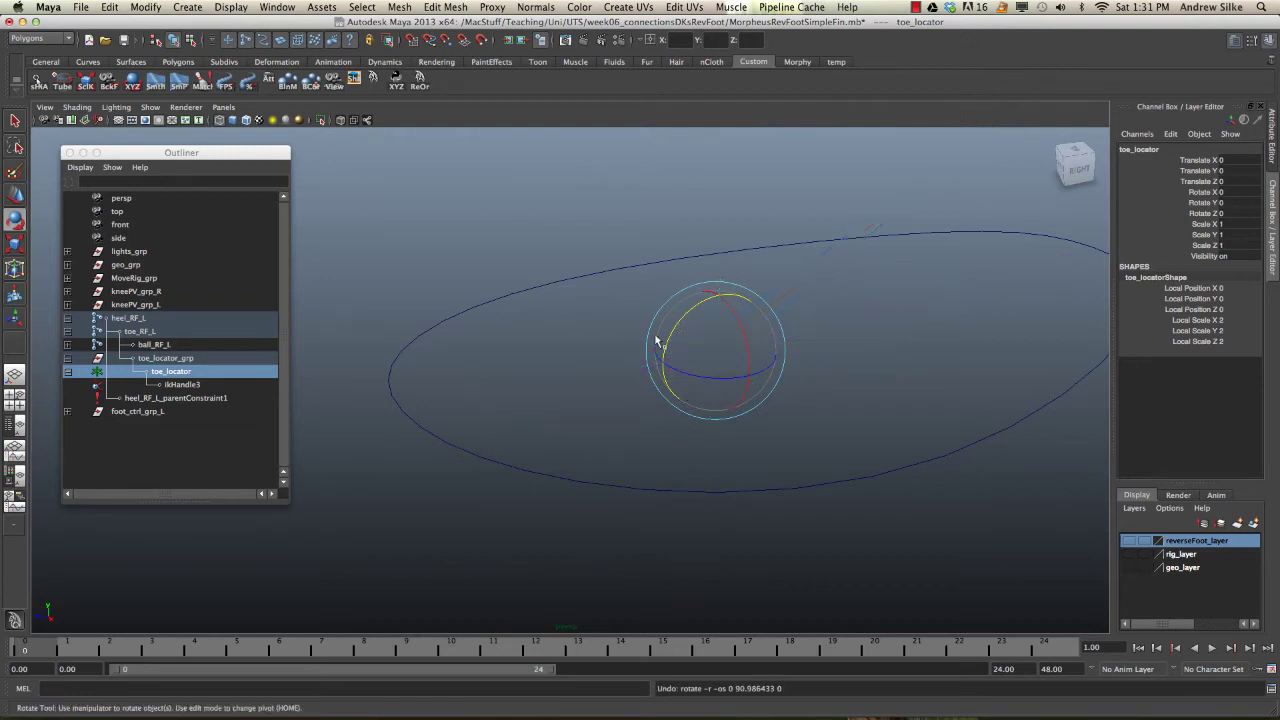
pyautogui.click(1129, 567)
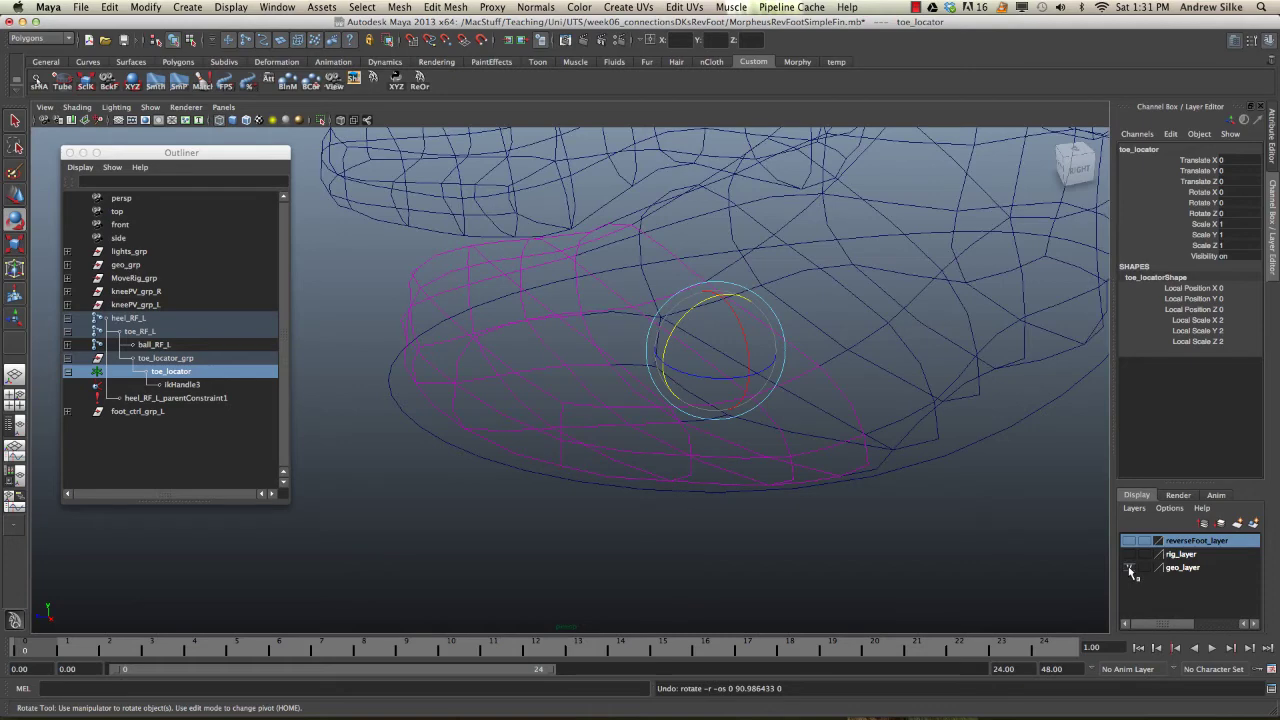
pyautogui.click(1129, 554)
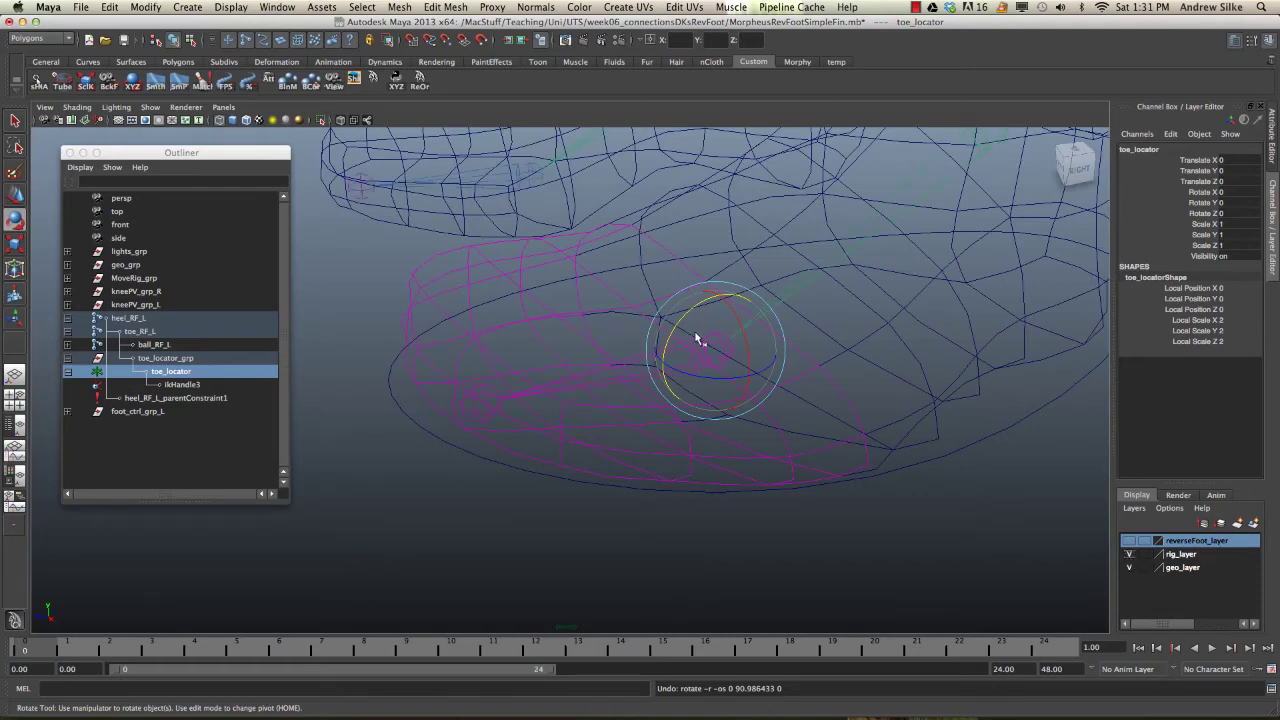
pyautogui.moveTo(692, 304); pyautogui.dragTo(691, 358)
pyautogui.press('z')
# - Frame both feet, rotate toe_locator again to check how the left toe mesh bends, and undo it
pyautogui.keyDown('alt'); pyautogui.moveTo(1010, 262); pyautogui.dragTo(712, 216, button='right'); pyautogui.keyUp('alt')
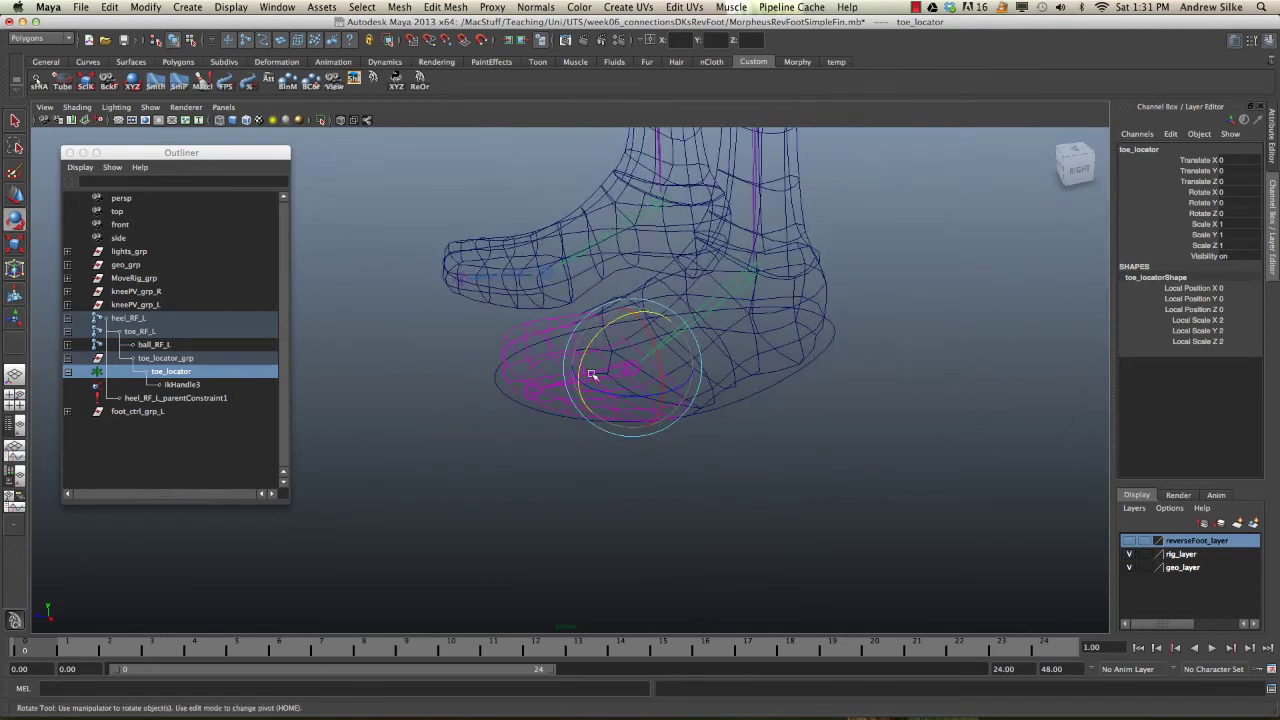
pyautogui.keyDown('alt'); pyautogui.moveTo(639, 363); pyautogui.dragTo(639, 463, button='middle'); pyautogui.keyUp('alt')
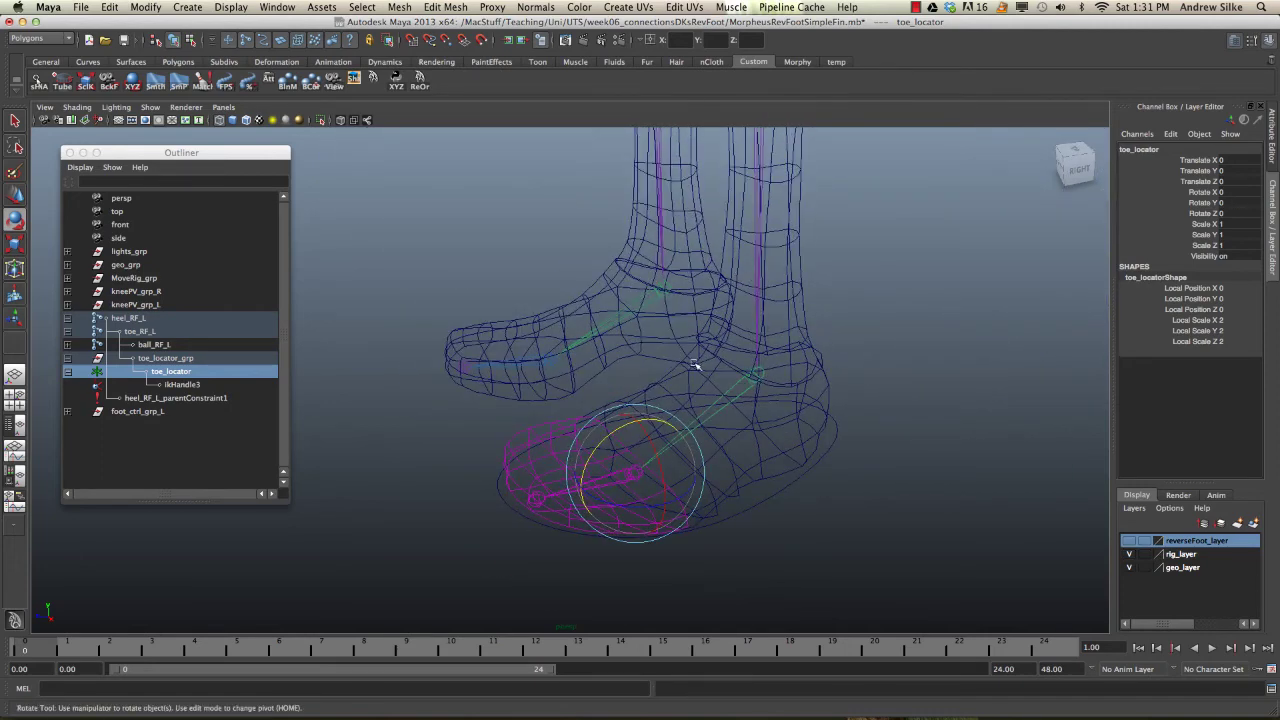
pyautogui.keyDown('alt'); pyautogui.moveTo(694, 360); pyautogui.dragTo(651, 423, button='right'); pyautogui.keyUp('alt')
pyautogui.moveTo(651, 423)
pyautogui.mouseDown()
pyautogui.moveTo(636, 418)
pyautogui.moveTo(661, 401)
pyautogui.mouseUp()
pyautogui.press('super+z')
pyautogui.keyDown('alt'); pyautogui.moveTo(778, 449); pyautogui.dragTo(778, 439); pyautogui.keyUp('alt')
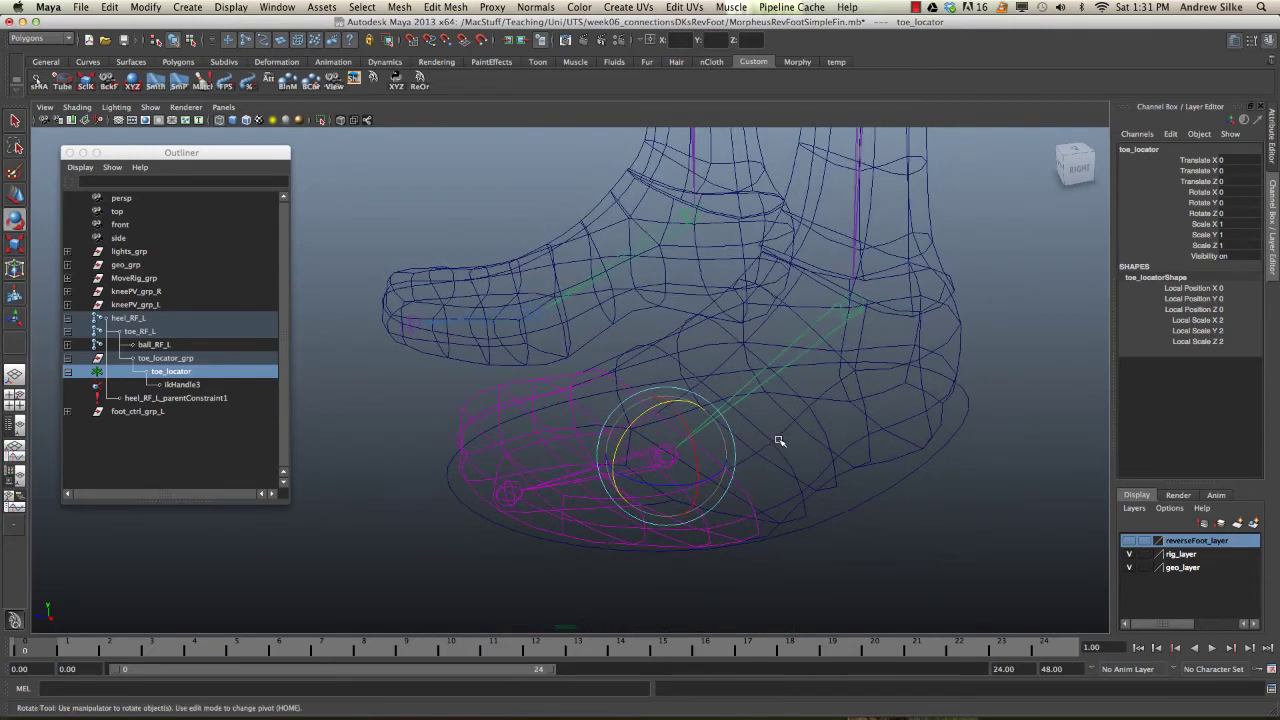
# - Show reverseFoot_layer, test-rotate toe_locator about Y by about -34 degrees, and undo the rotation
pyautogui.click(1130, 541)
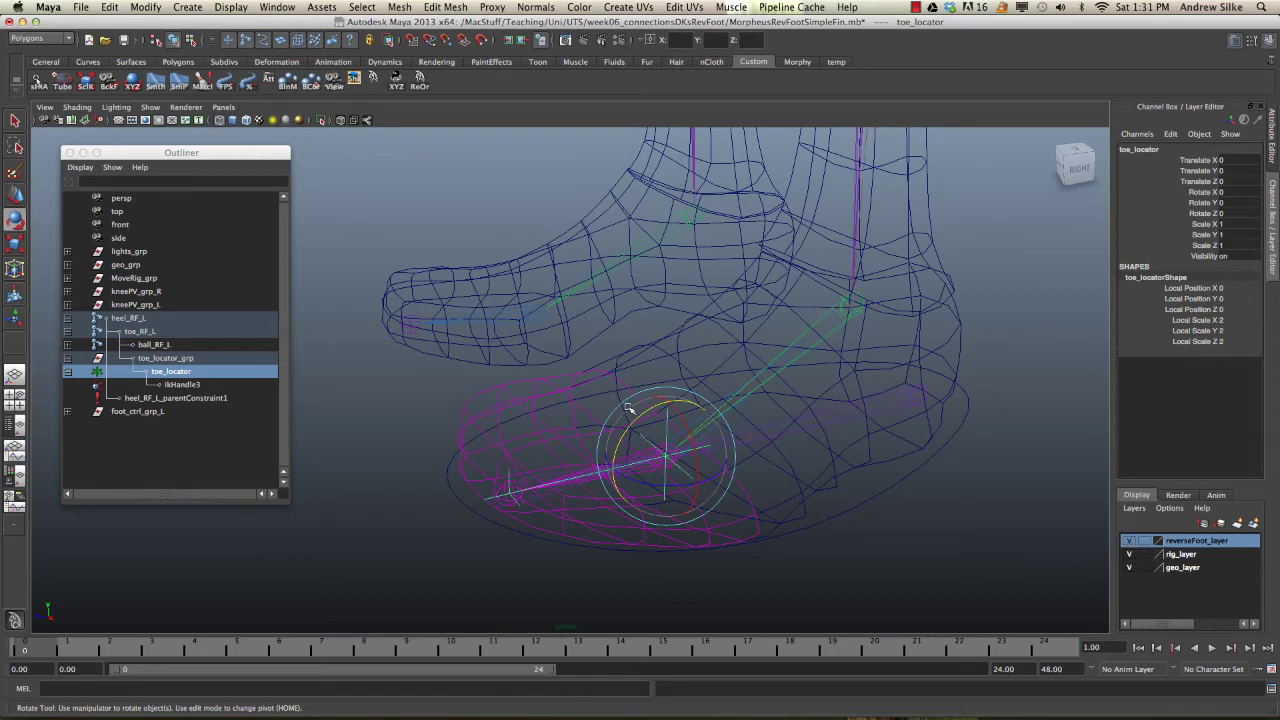
pyautogui.moveTo(628, 408); pyautogui.dragTo(654, 400)
pyautogui.hotkey('ctrl', 'z')
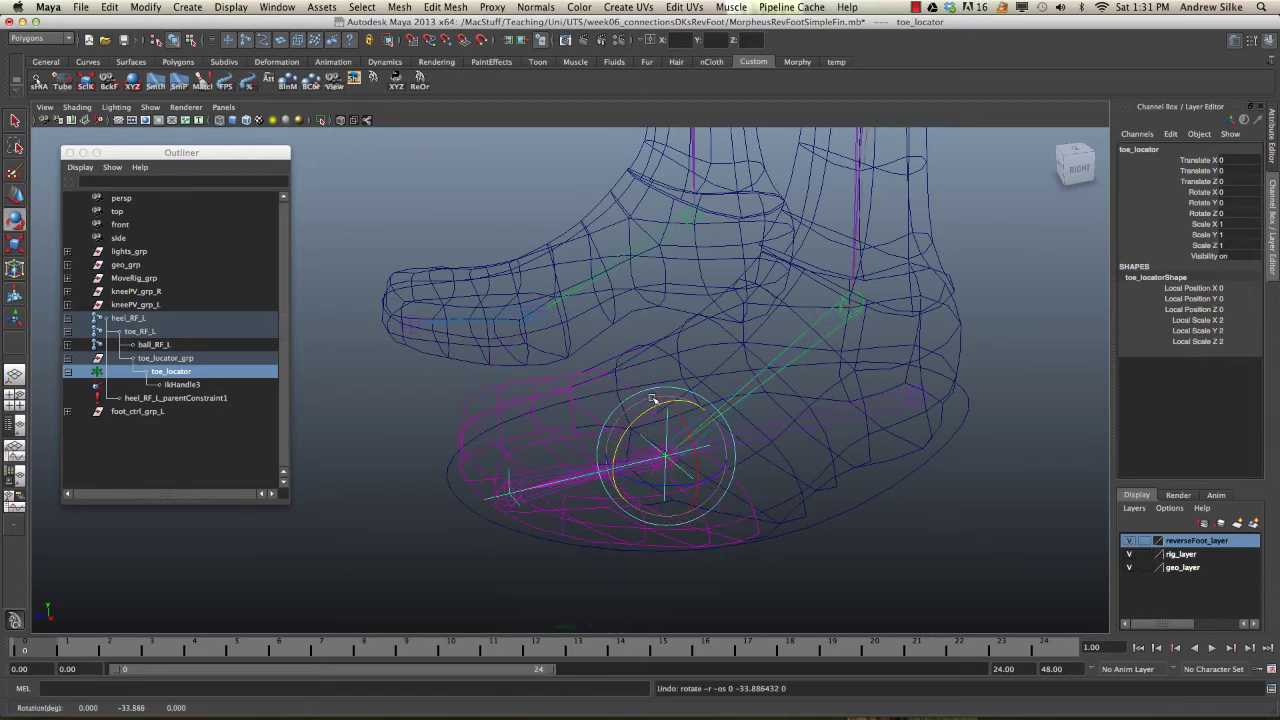
# - Raise the left foot onto its toe by setting the toe roll attribute on foot_ctrl_L to 42.3
pyautogui.click(879, 451)
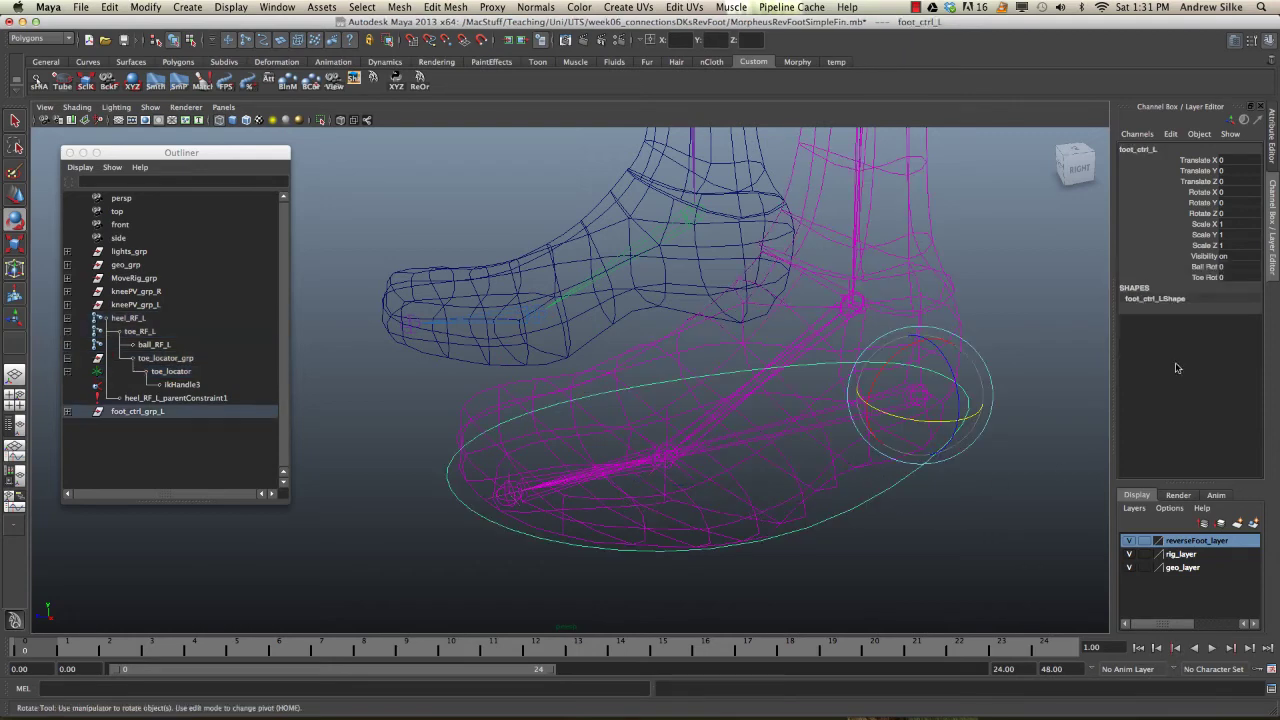
pyautogui.click(1203, 276)
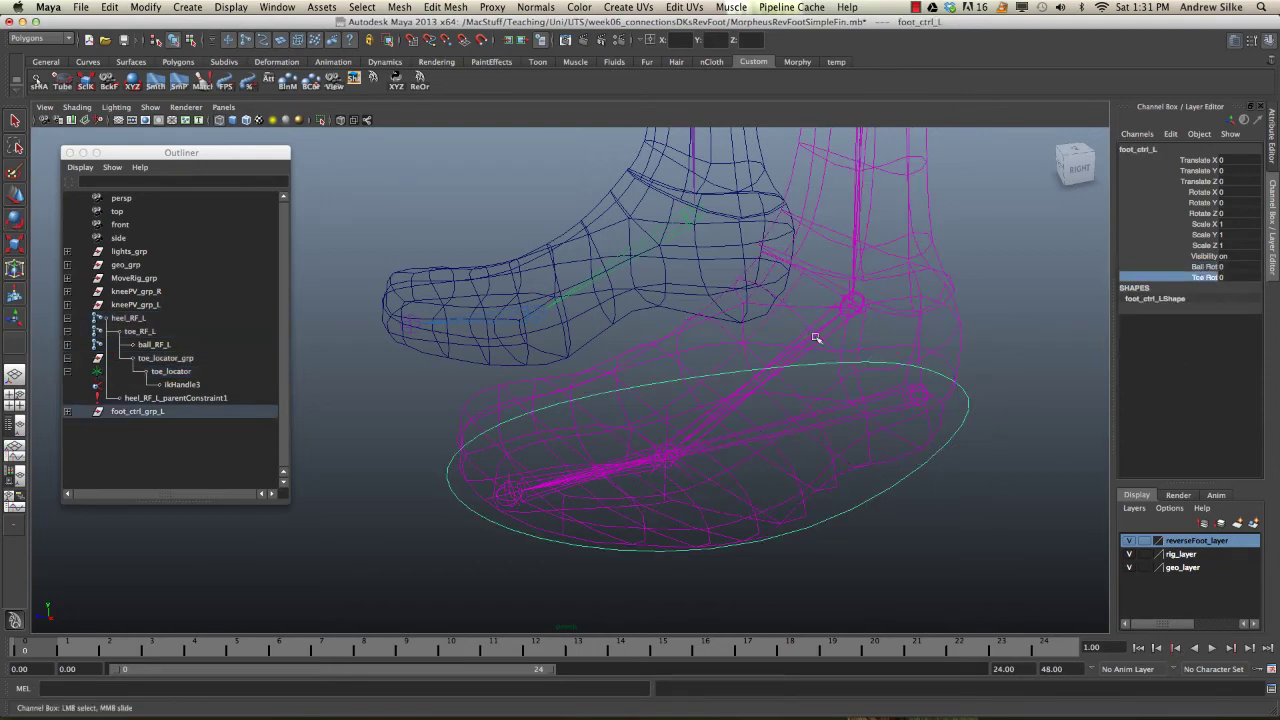
pyautogui.moveTo(814, 337); pyautogui.dragTo(1081, 376, button='middle')
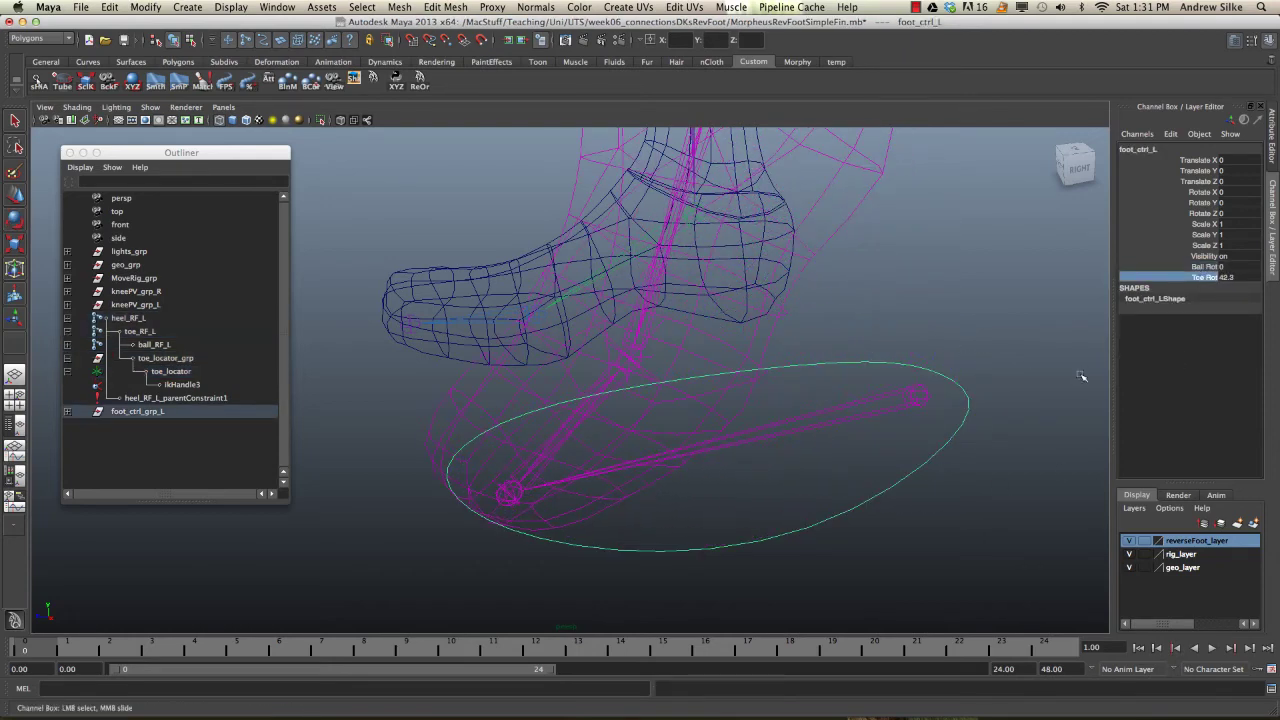
# - Test-rotate toe_locator about its Y axis in the raised pose, and undo both the rotation and the toe roll
pyautogui.click(660, 332)
pyautogui.press('e')
pyautogui.moveTo(612, 308); pyautogui.dragTo(601, 366)
pyautogui.press('super+z')
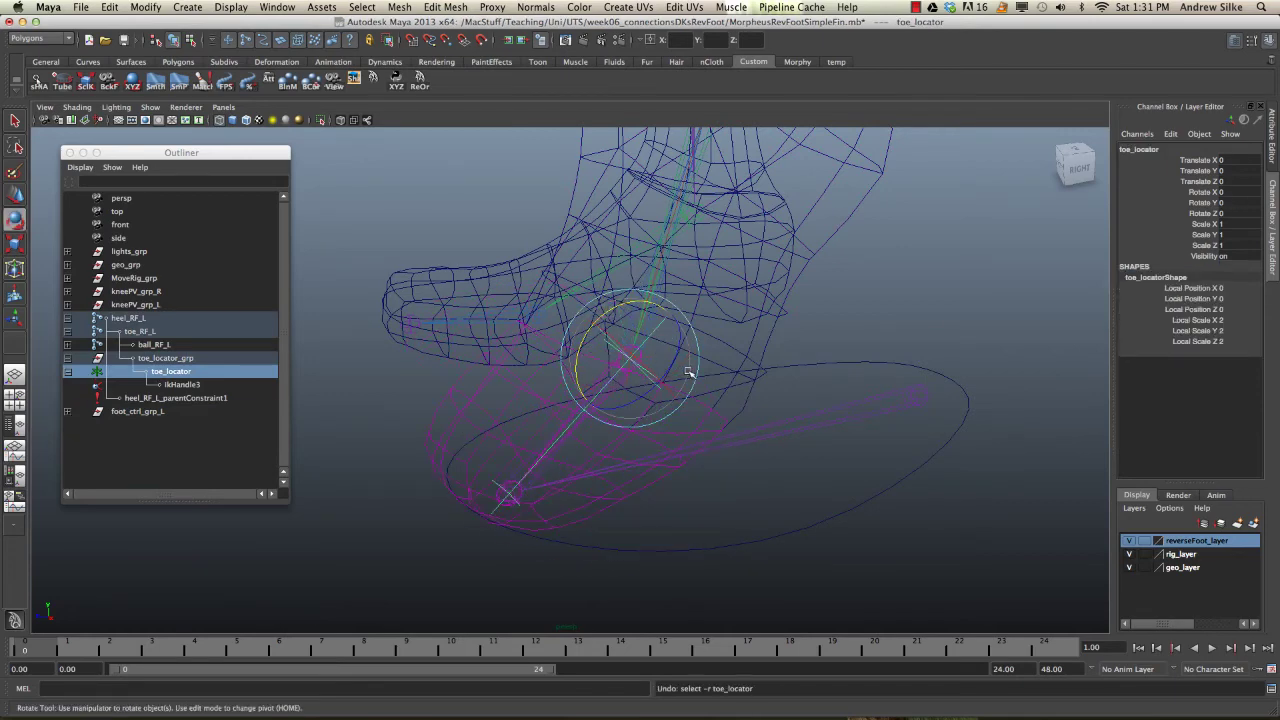
pyautogui.press('super+z')
pyautogui.press('super+z')
pyautogui.keyDown('alt'); pyautogui.moveTo(723, 404); pyautogui.dragTo(818, 451); pyautogui.keyUp('alt')
# - Add a keyable float attribute named ToeRotation to foot_ctrl_L
pyautogui.press('q')
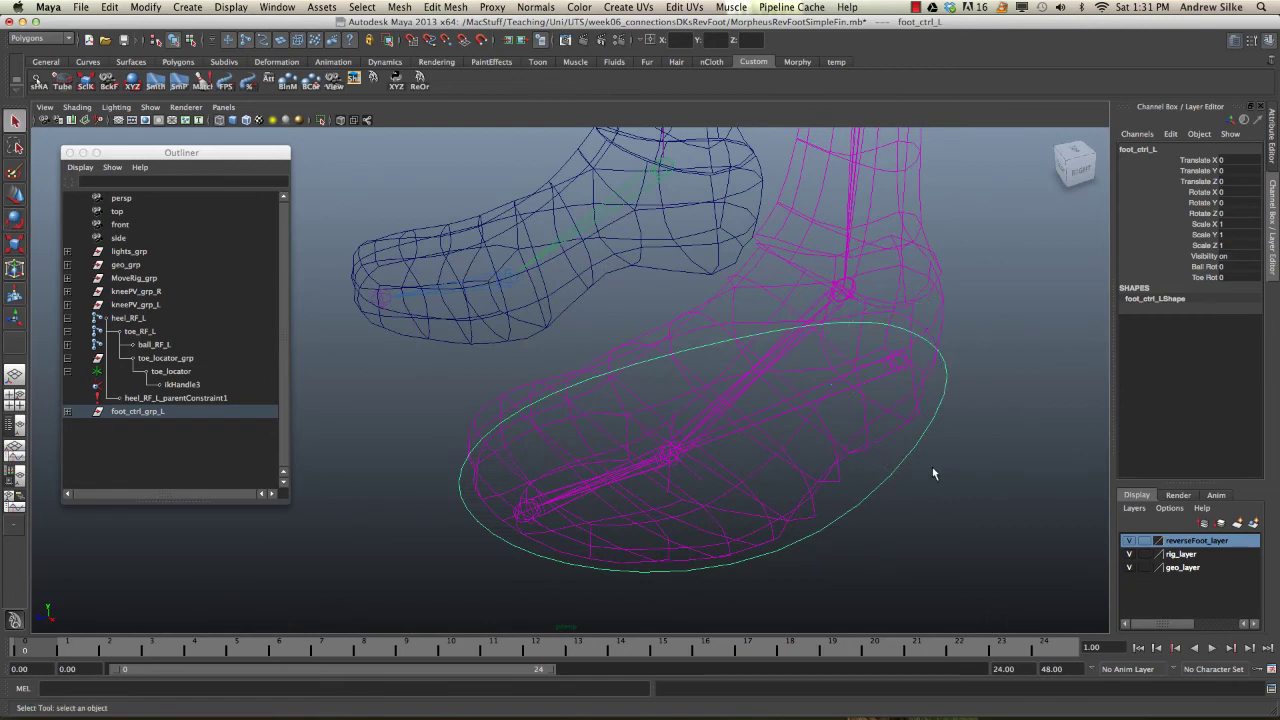
pyautogui.keyDown('alt'); pyautogui.moveTo(932, 467); pyautogui.dragTo(903, 423, button='middle'); pyautogui.keyUp('alt')
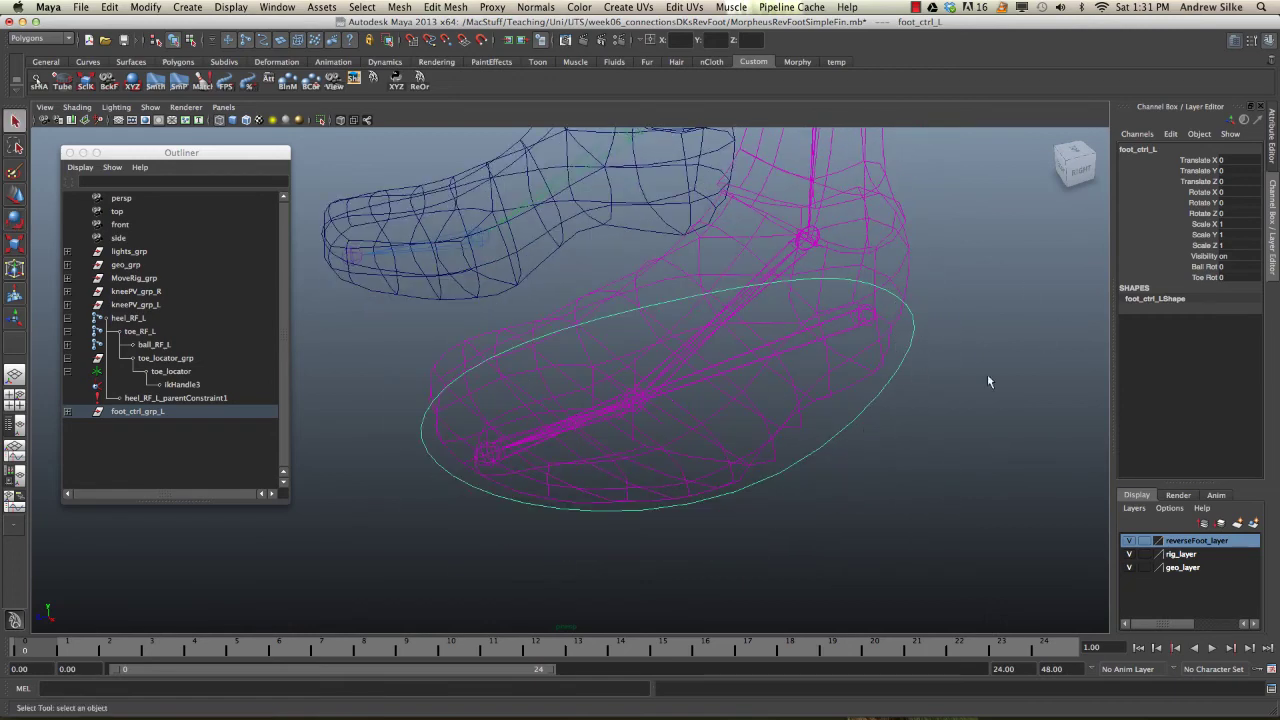
pyautogui.keyDown('alt'); pyautogui.moveTo(988, 381); pyautogui.dragTo(900, 389); pyautogui.keyUp('alt')
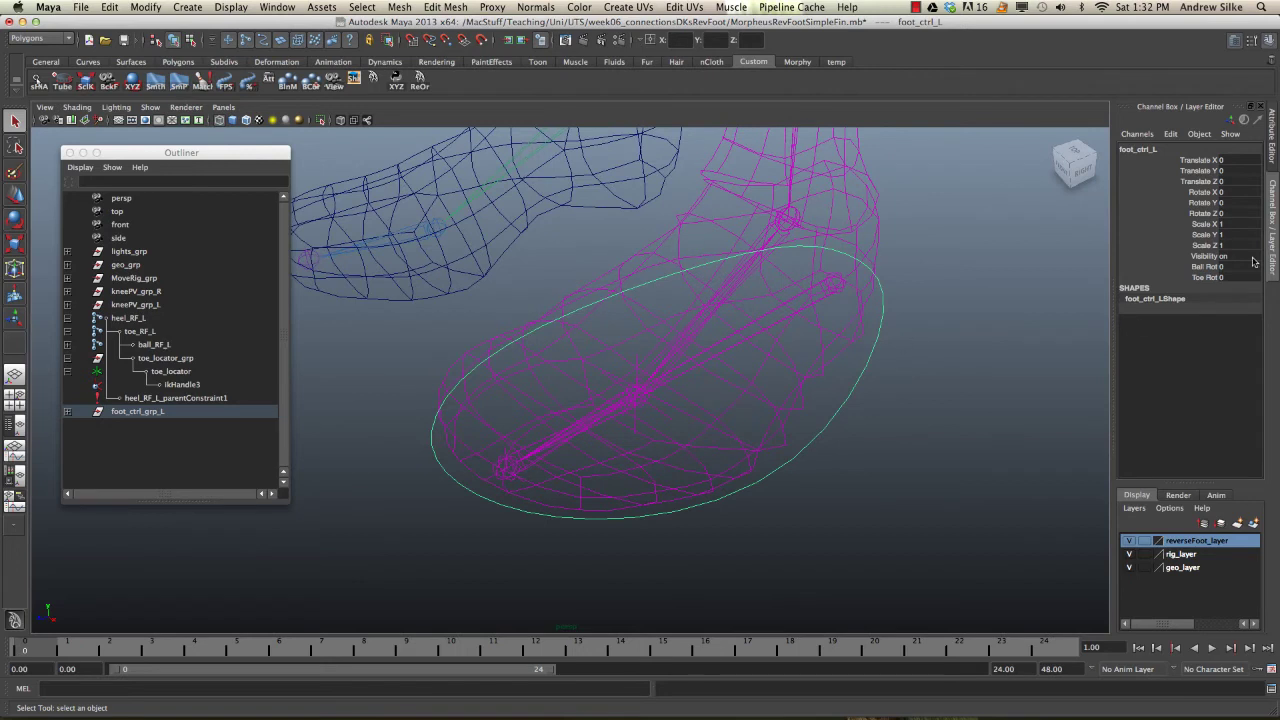
pyautogui.press('space')
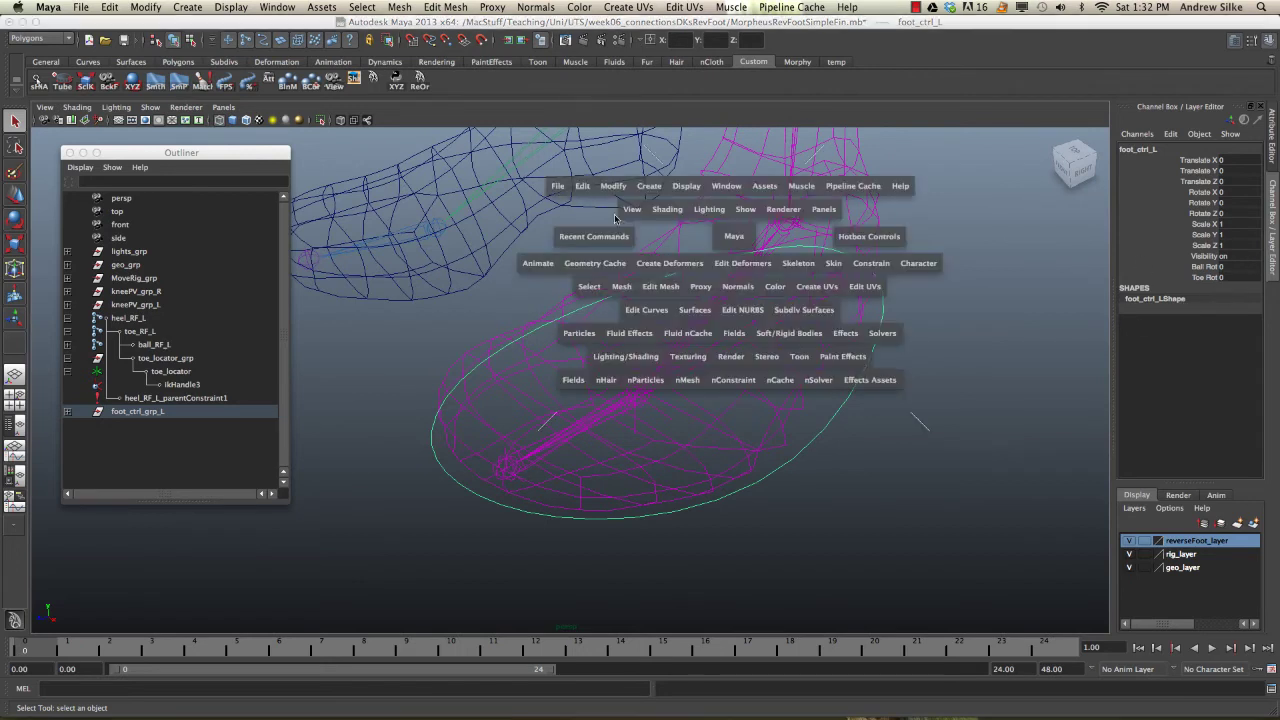
pyautogui.click(613, 186)
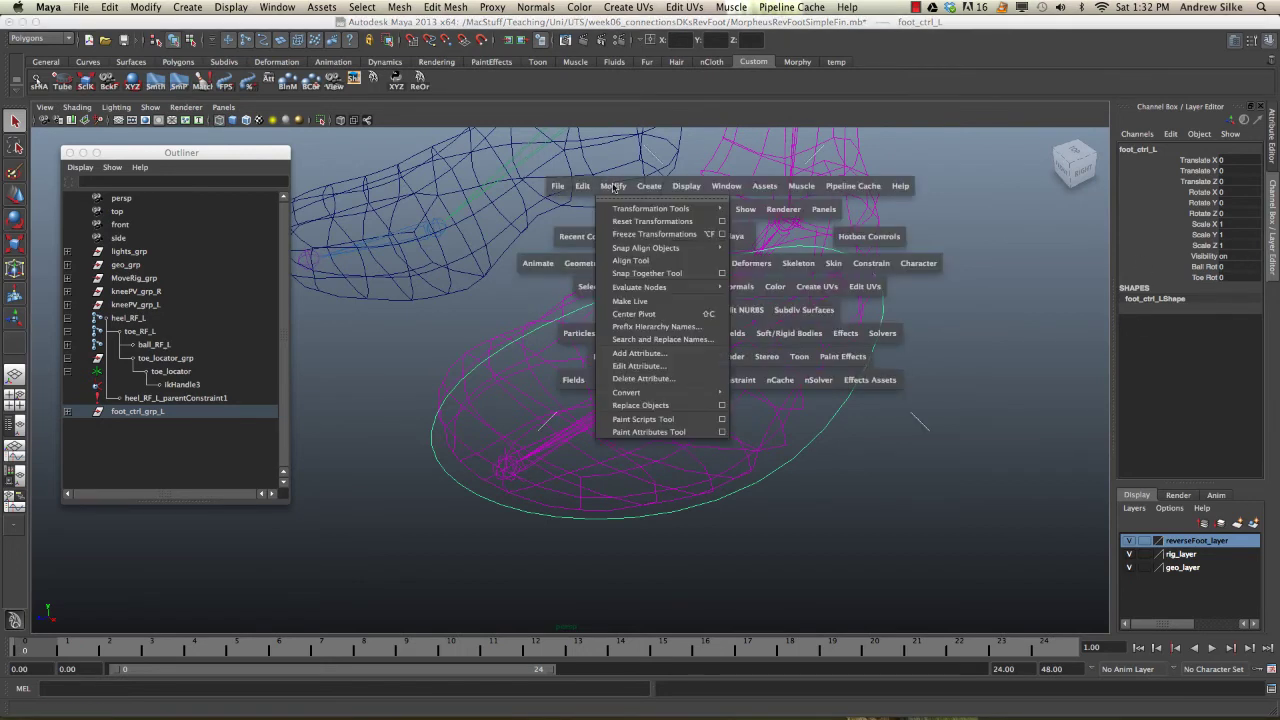
pyautogui.click(645, 354)
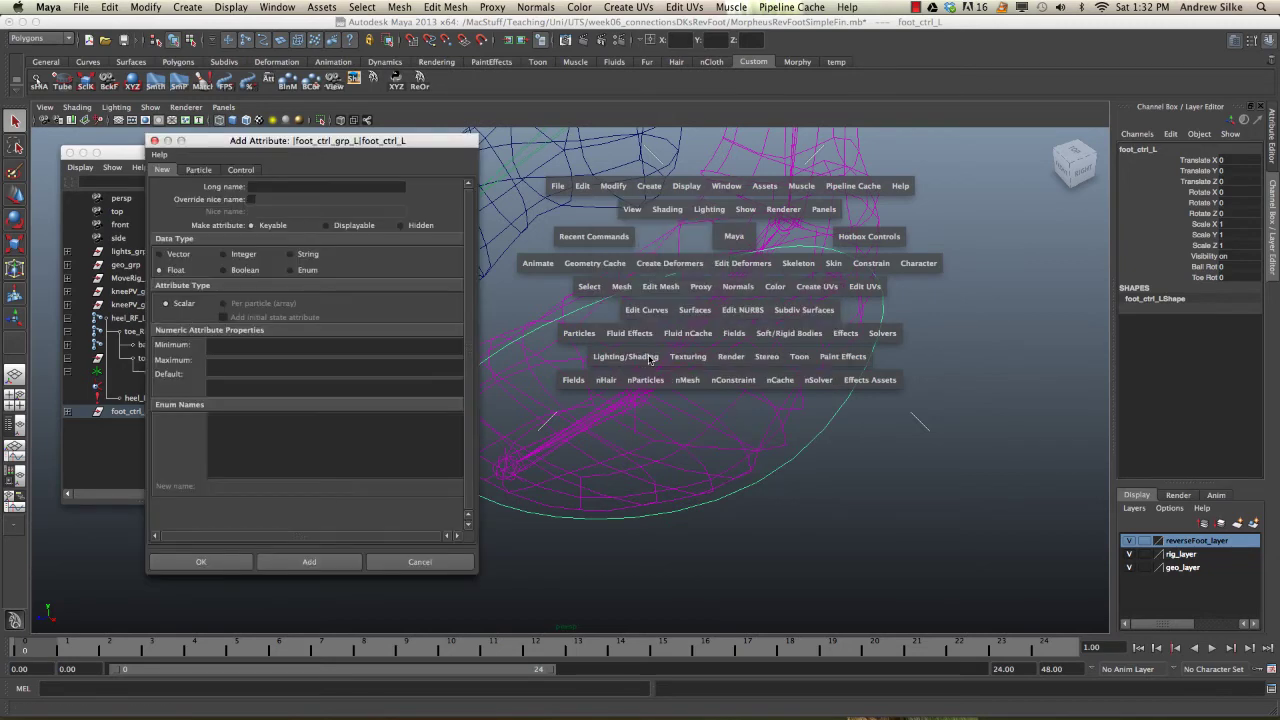
pyautogui.moveTo(301, 140); pyautogui.dragTo(262, 133)
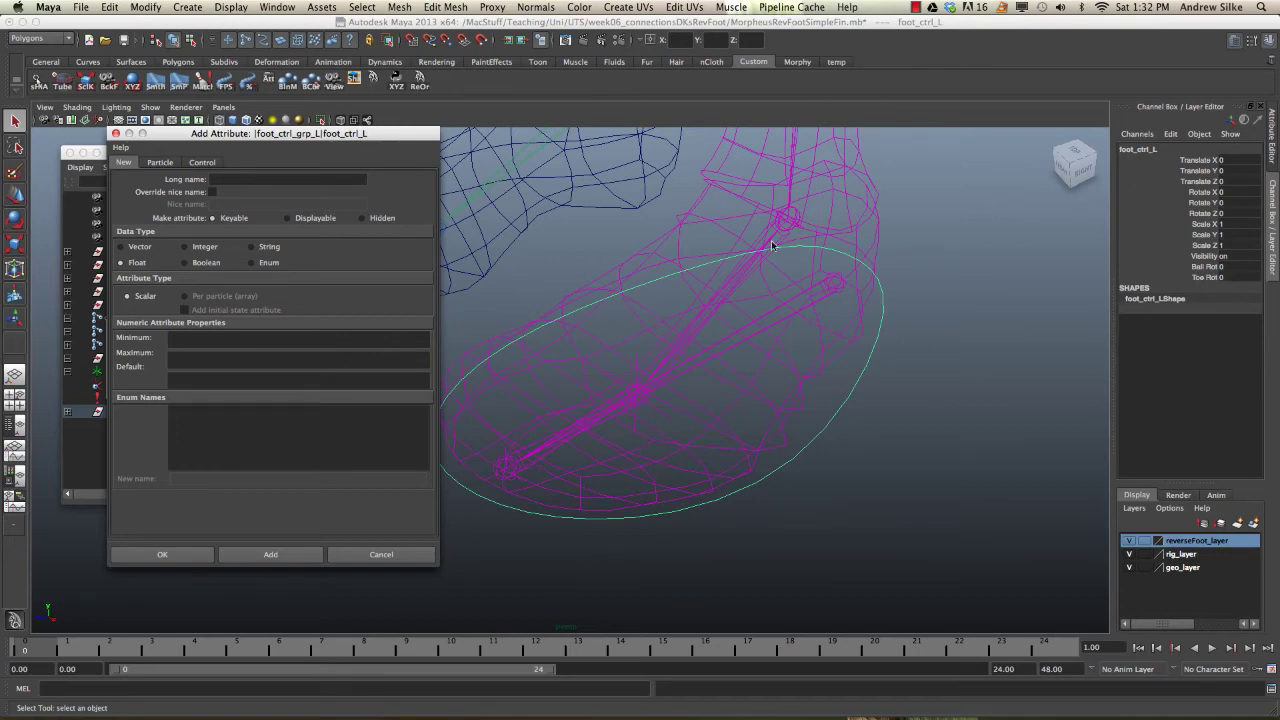
pyautogui.moveTo(383, 138); pyautogui.dragTo(341, 121)
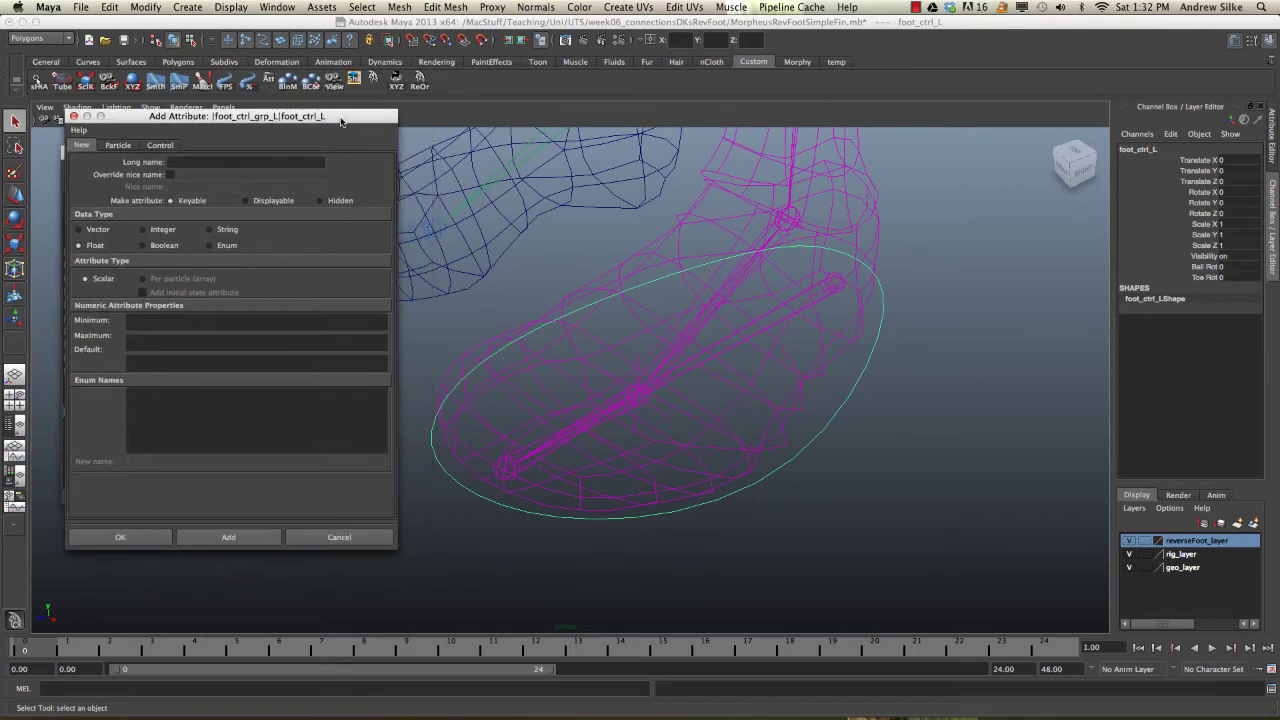
pyautogui.click(210, 162)
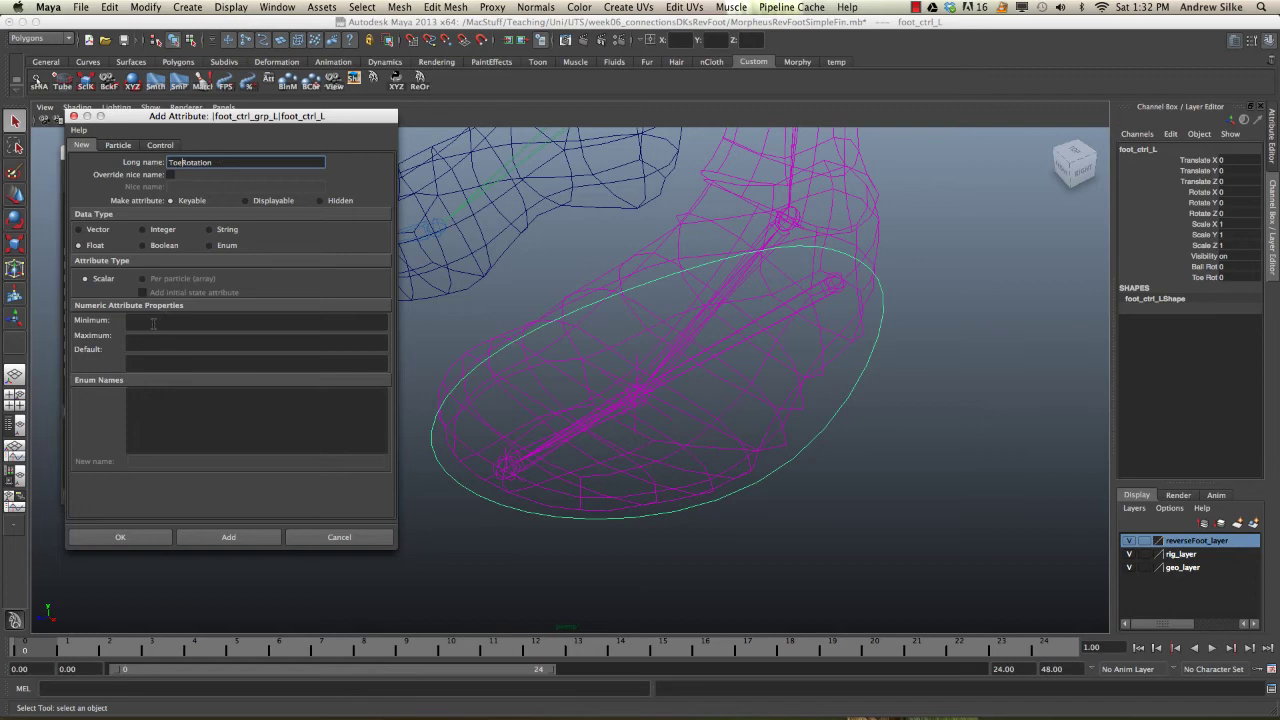
pyautogui.click(226, 538)
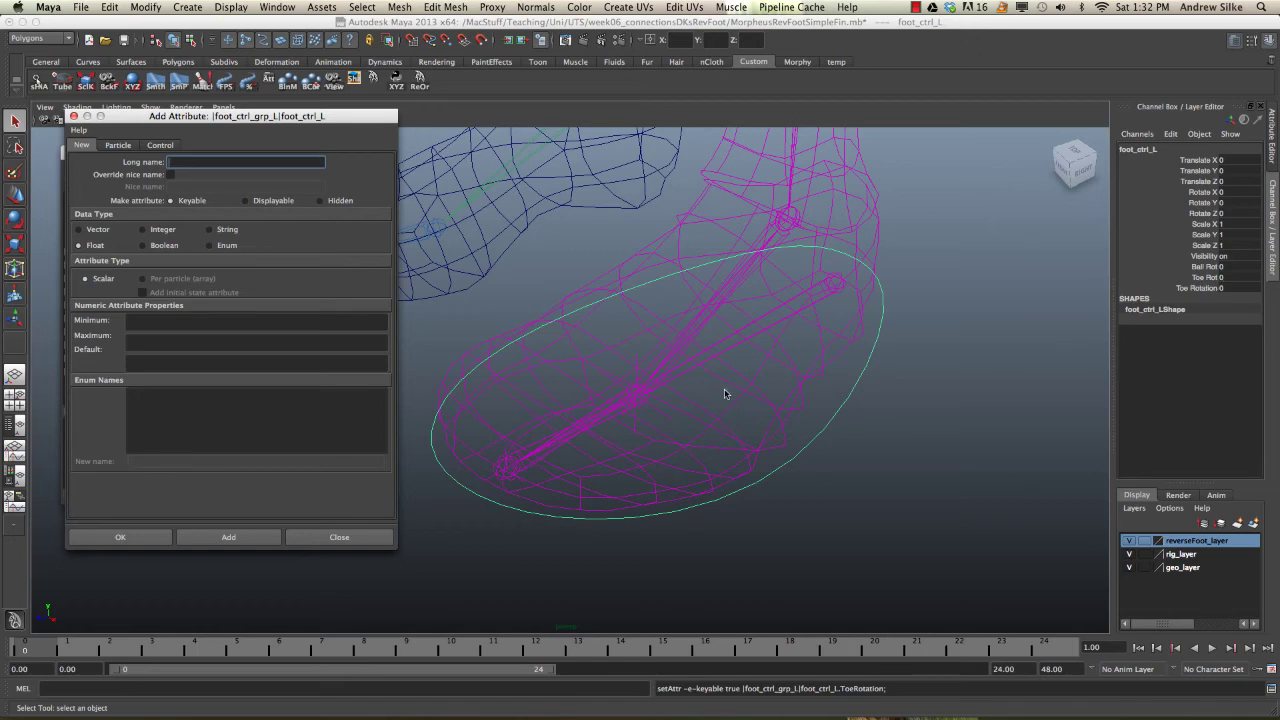
# - Rename the existing ToeRot attribute of foot_ctrl_L to ToePivotRot in the Edit Attribute dialog
pyautogui.keyDown('alt'); pyautogui.moveTo(725, 393); pyautogui.dragTo(806, 400, button='middle'); pyautogui.keyUp('alt')
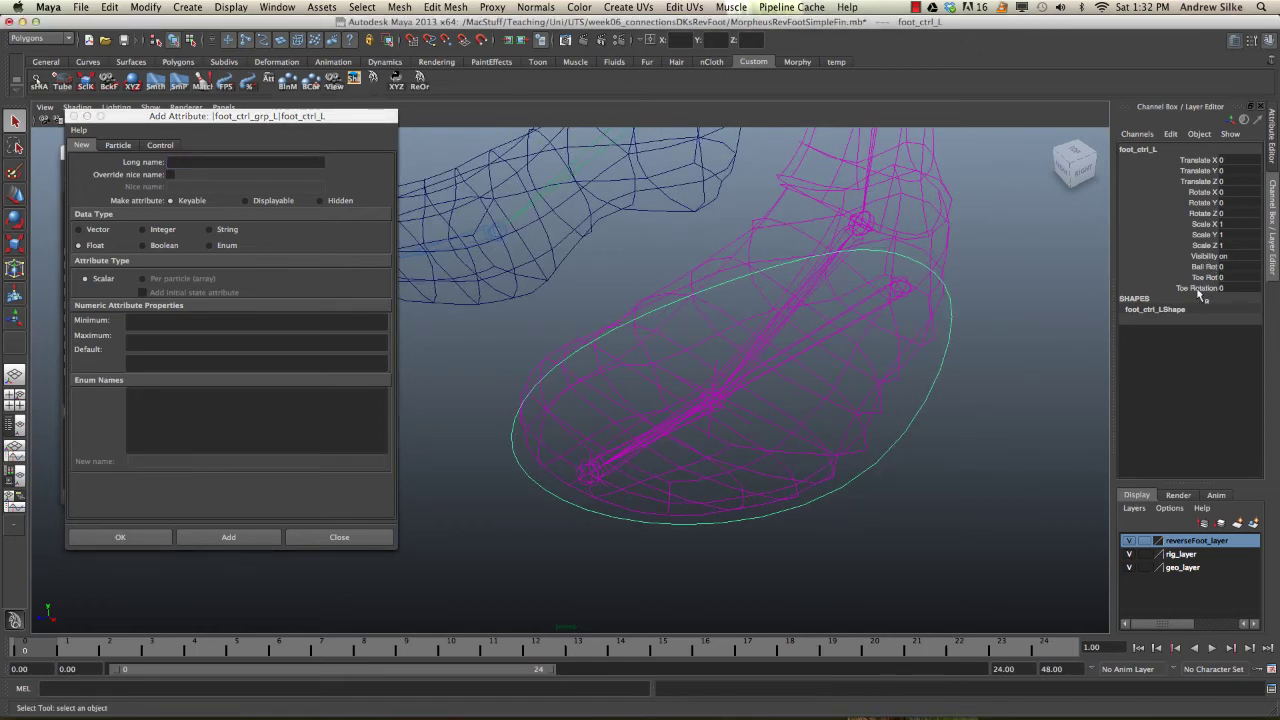
pyautogui.keyDown('alt'); pyautogui.moveTo(900, 406); pyautogui.dragTo(626, 243); pyautogui.keyUp('alt')
pyautogui.press('space')
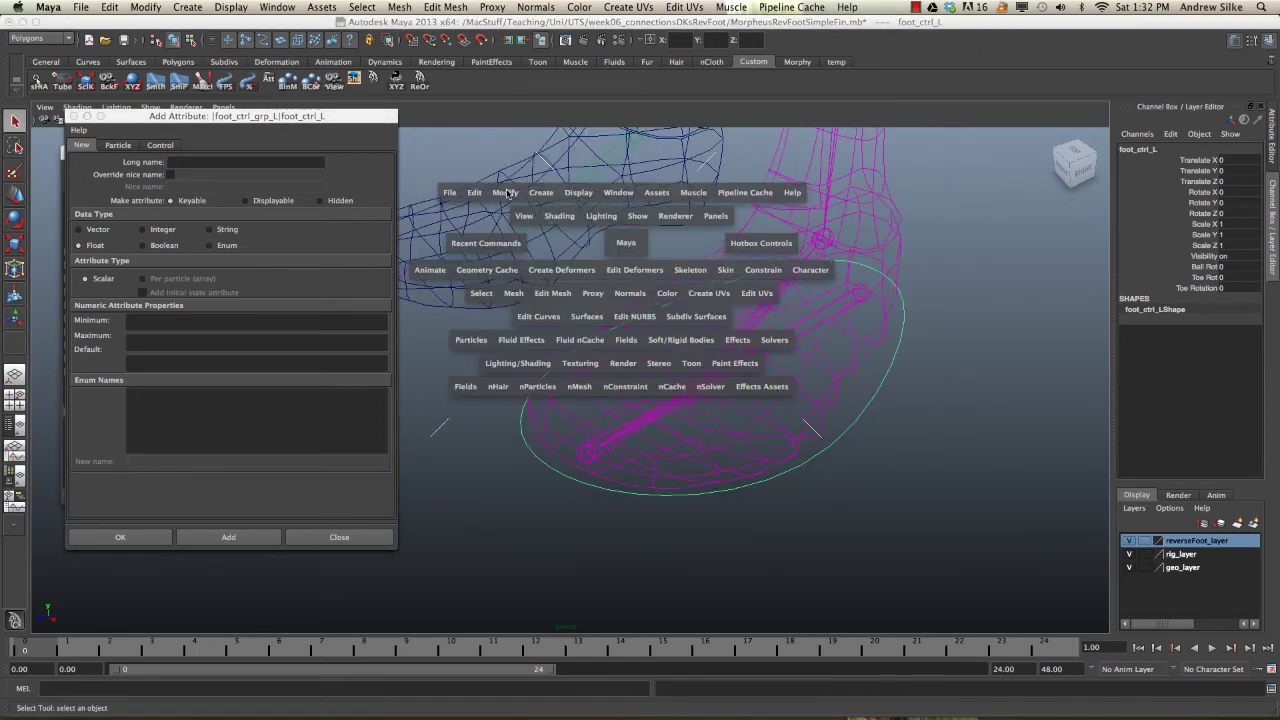
pyautogui.click(508, 192)
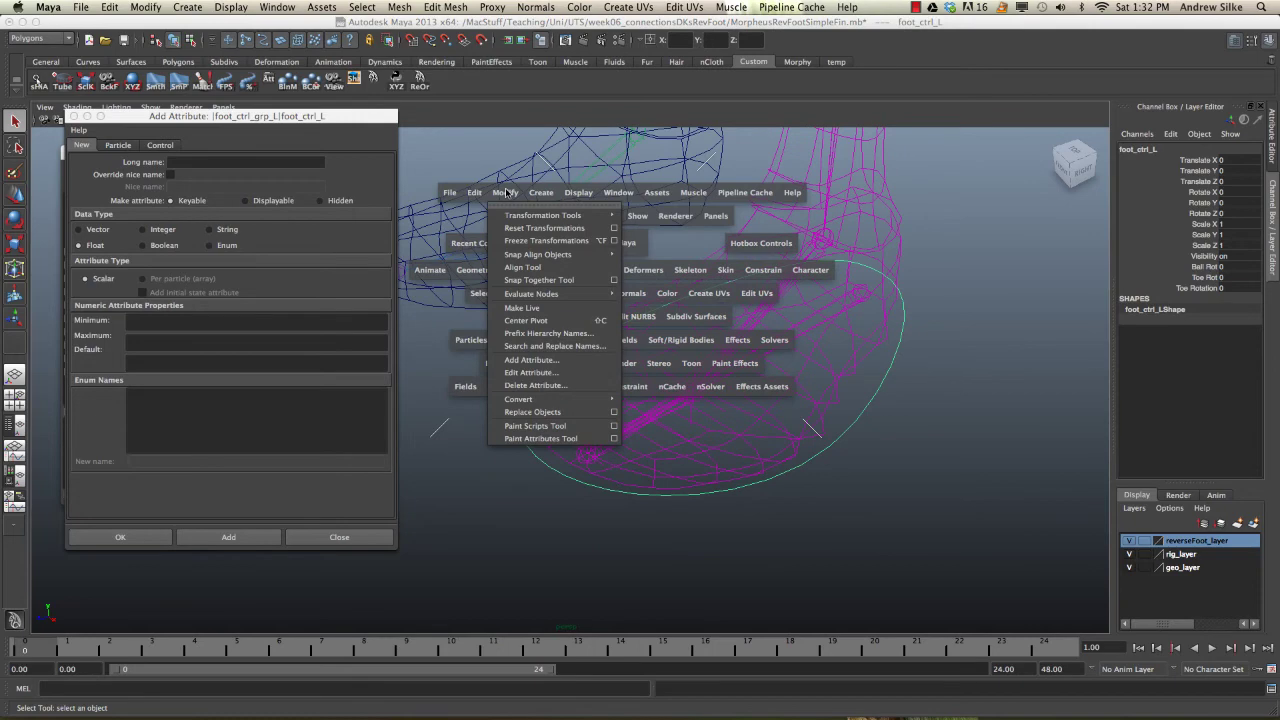
pyautogui.click(531, 372)
pyautogui.moveTo(278, 160); pyautogui.dragTo(508, 169)
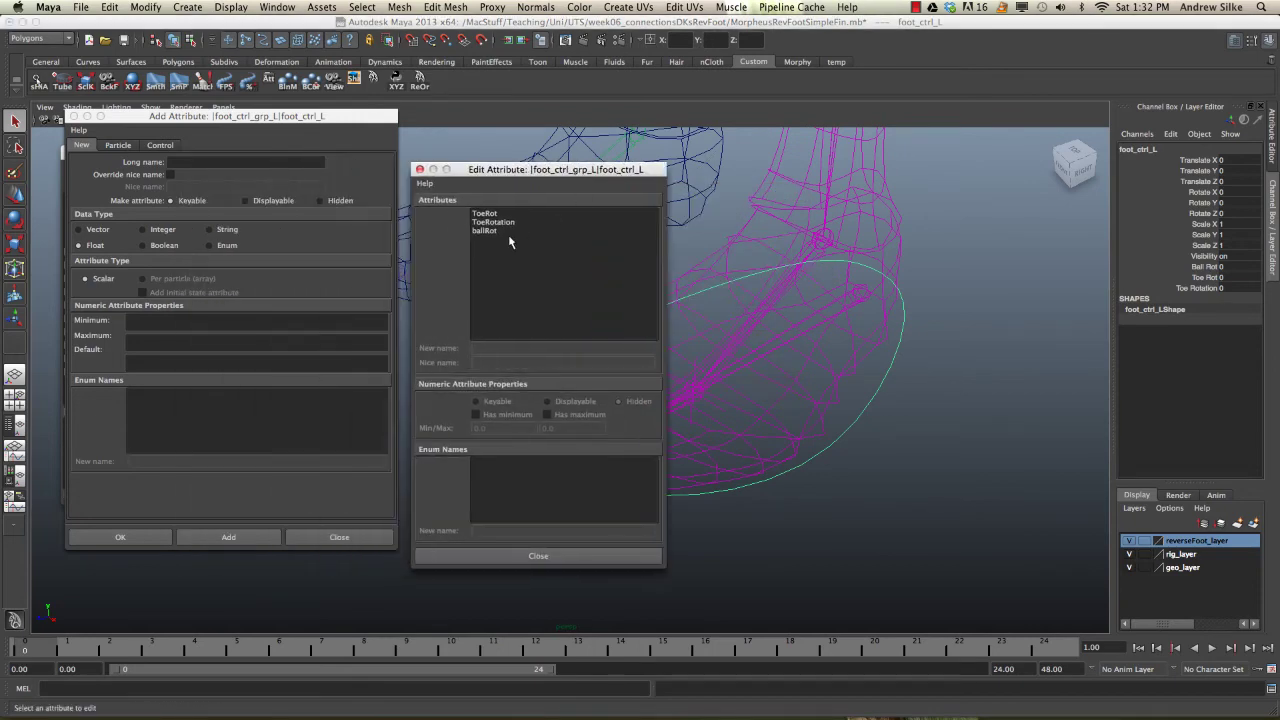
pyautogui.click(507, 223)
pyautogui.click(485, 213)
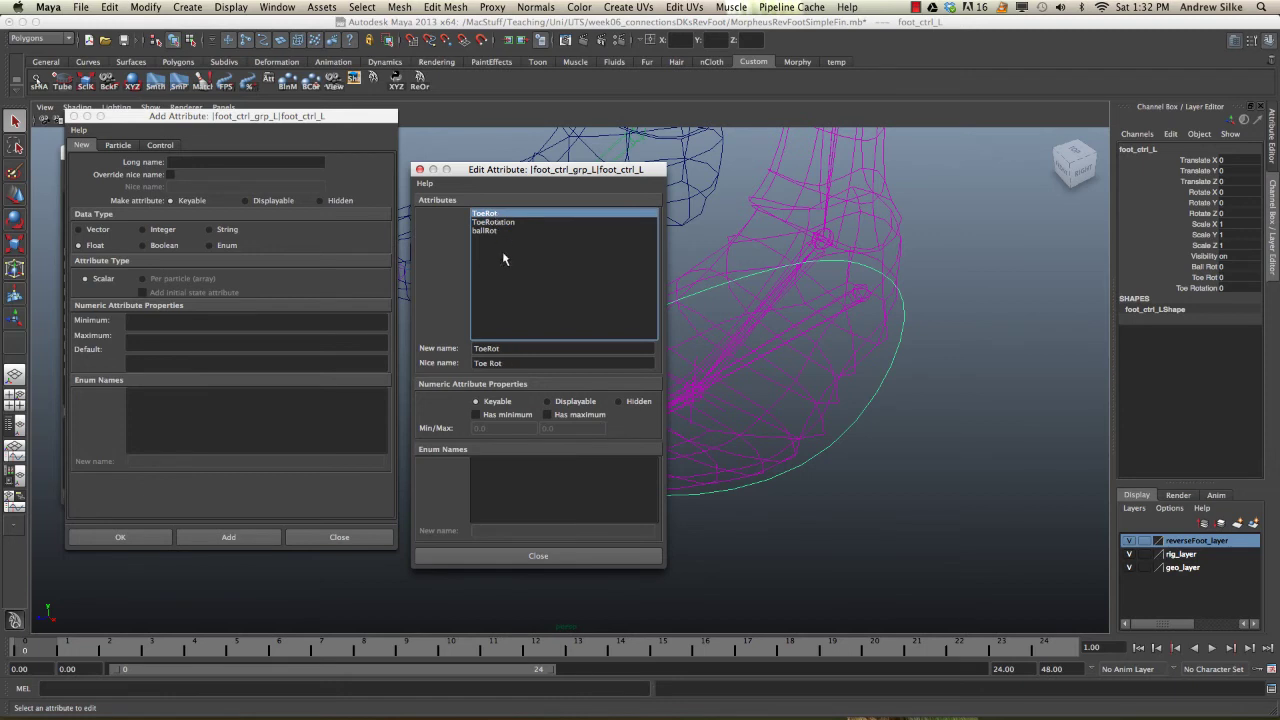
pyautogui.click(487, 348)
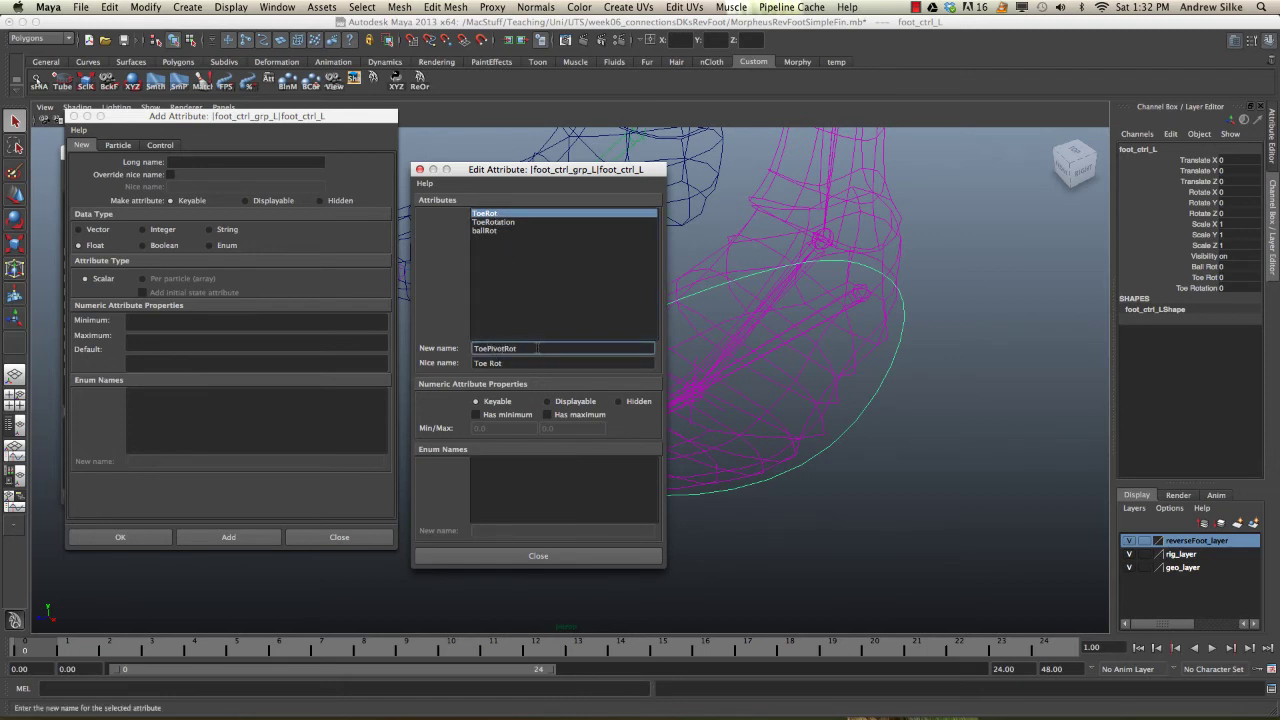
pyautogui.press('Return')
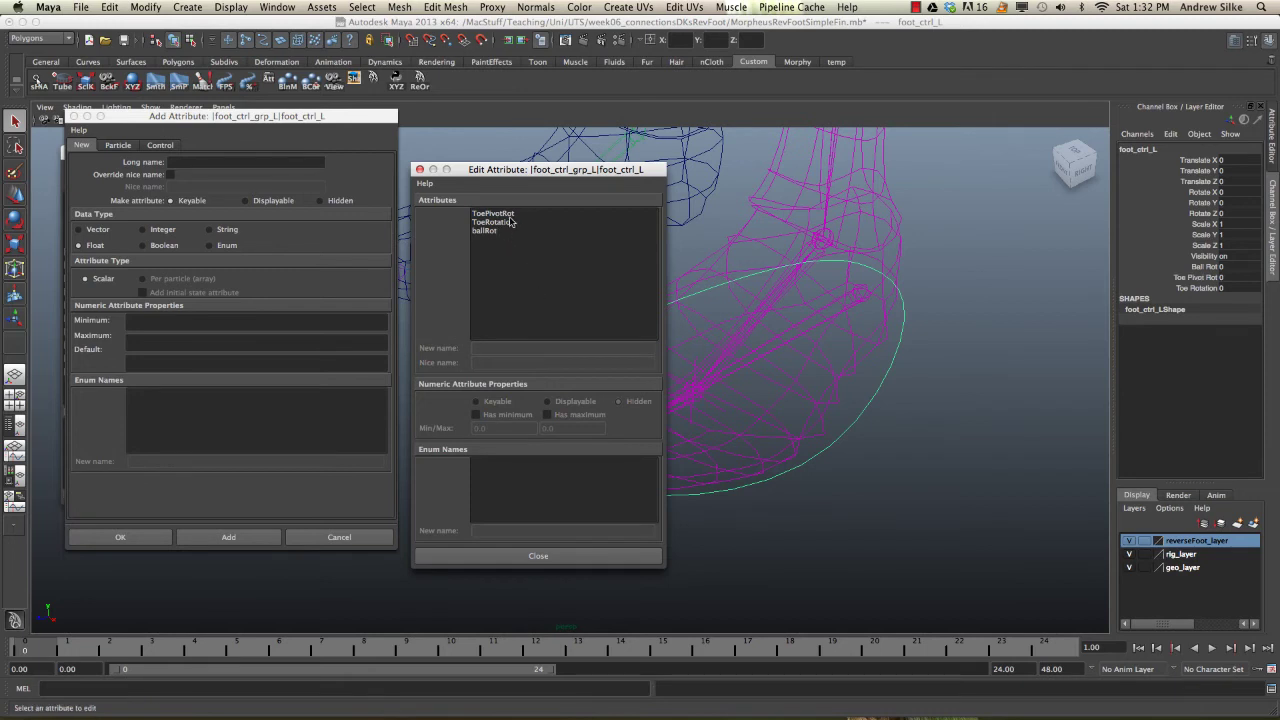
# - Rename the ToeRotation attribute of foot_ctrl_L to ToeRot, and close the Edit Attribute dialog
pyautogui.click(502, 231)
pyautogui.click(500, 222)
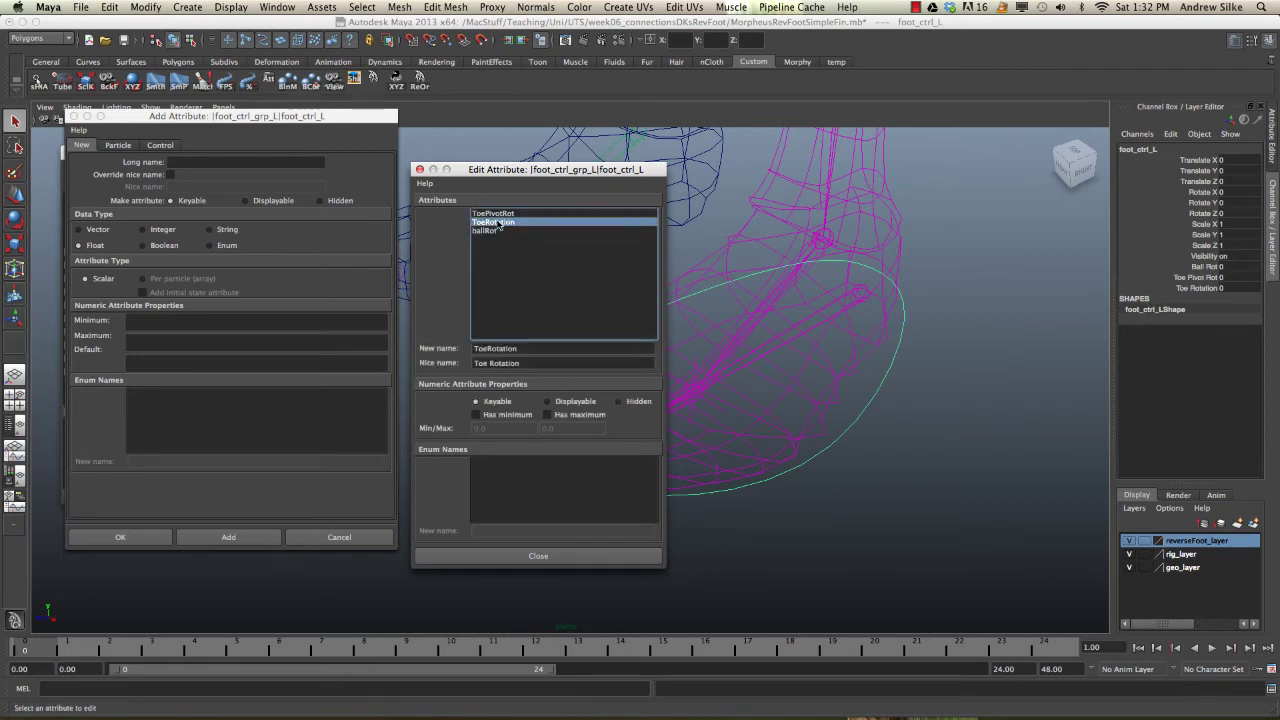
pyautogui.click(533, 348)
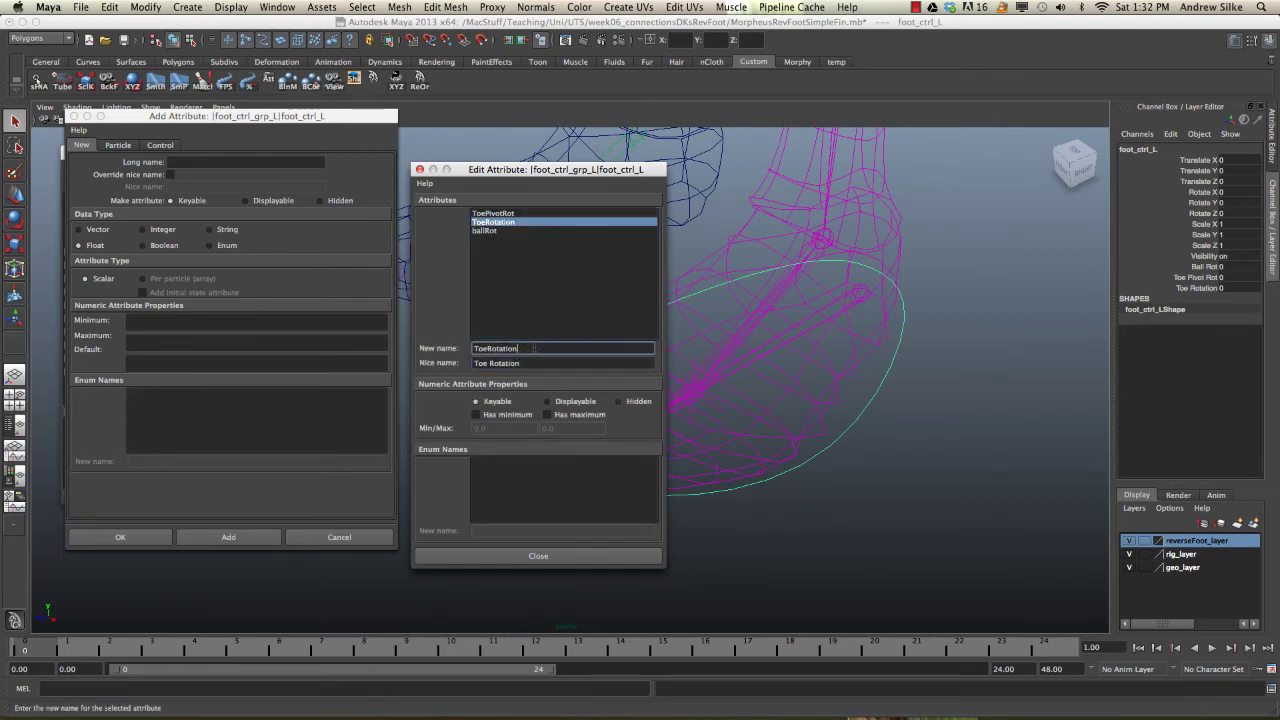
pyautogui.press('Return')
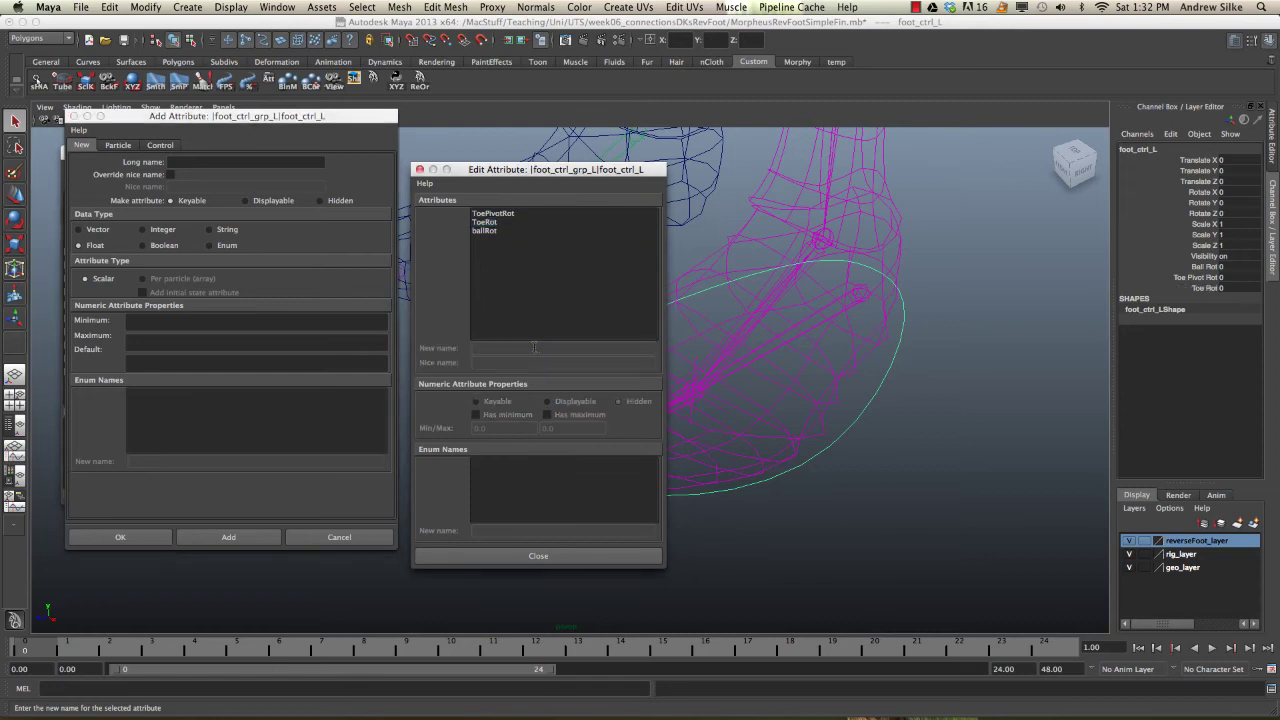
pyautogui.click(511, 226)
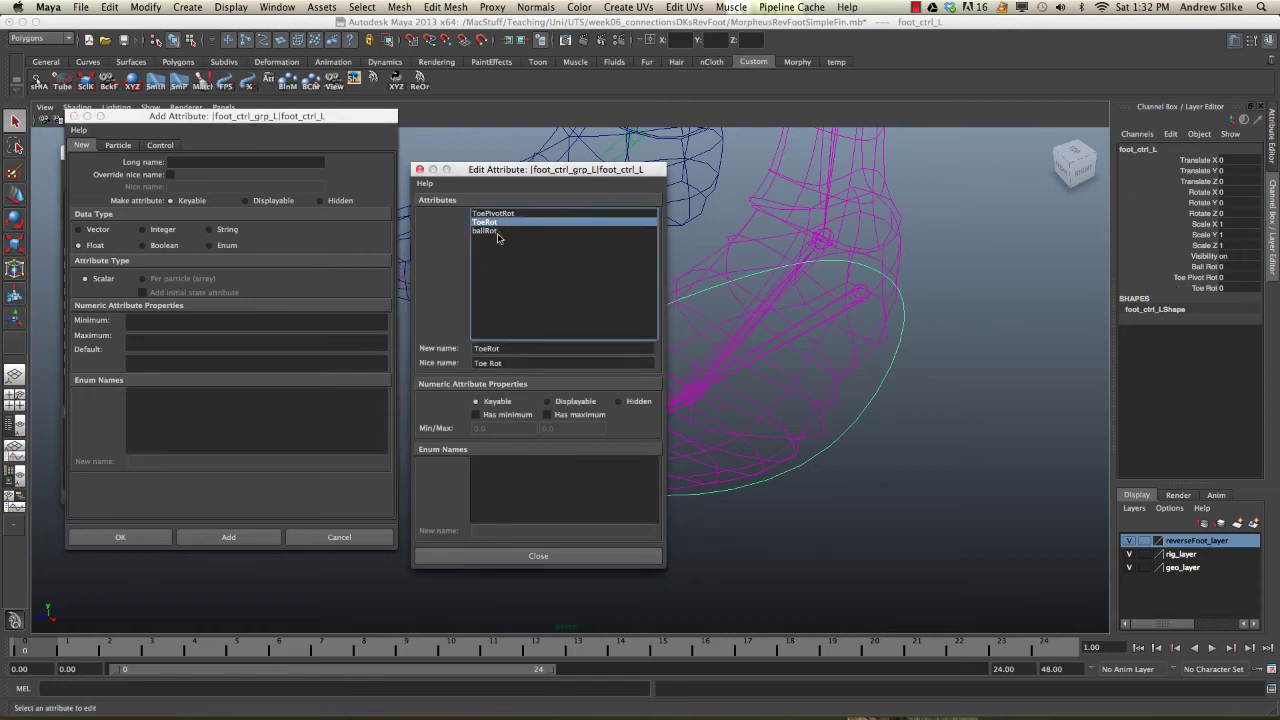
pyautogui.click(487, 231)
pyautogui.click(489, 222)
pyautogui.click(490, 213)
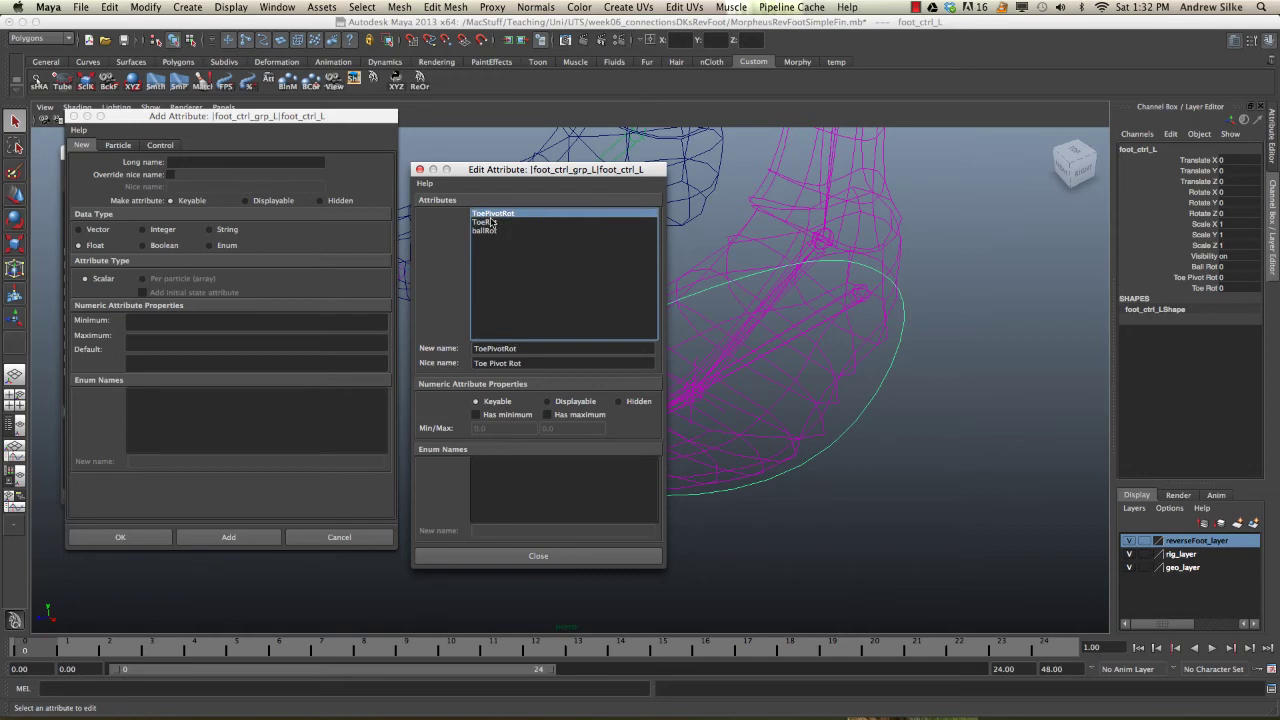
pyautogui.moveTo(505, 165); pyautogui.dragTo(706, 186)
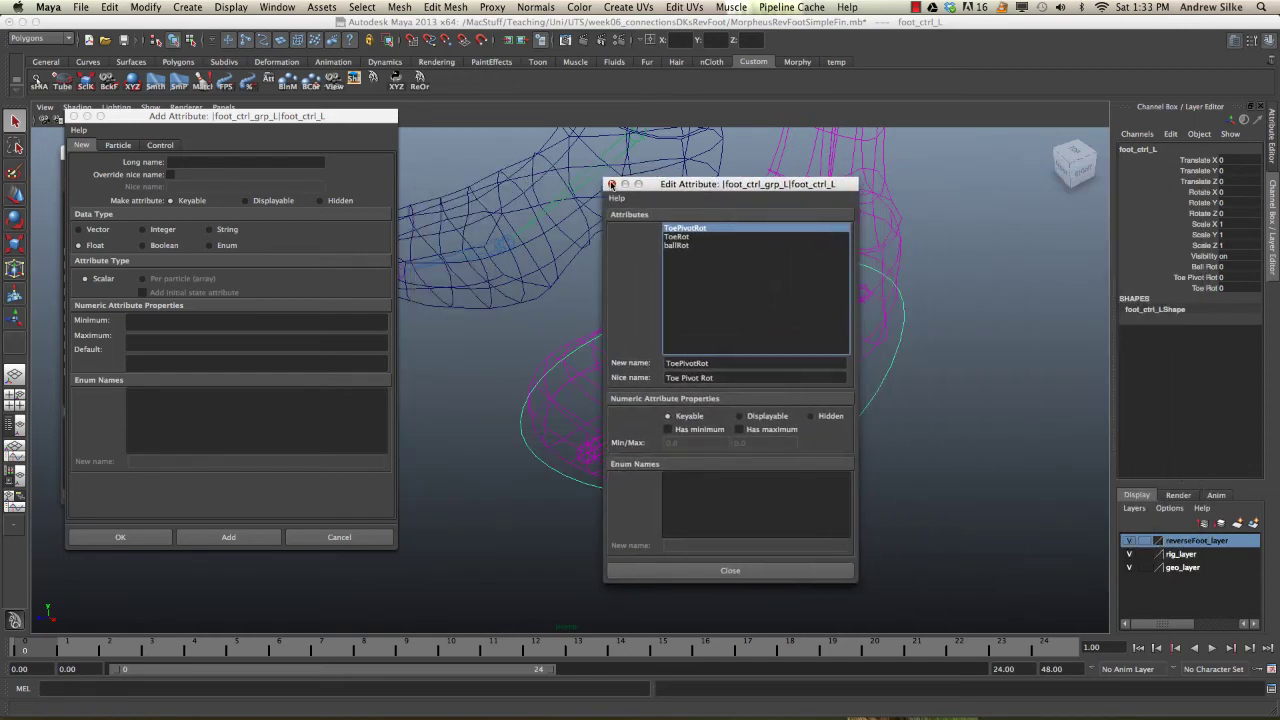
pyautogui.click(611, 185)
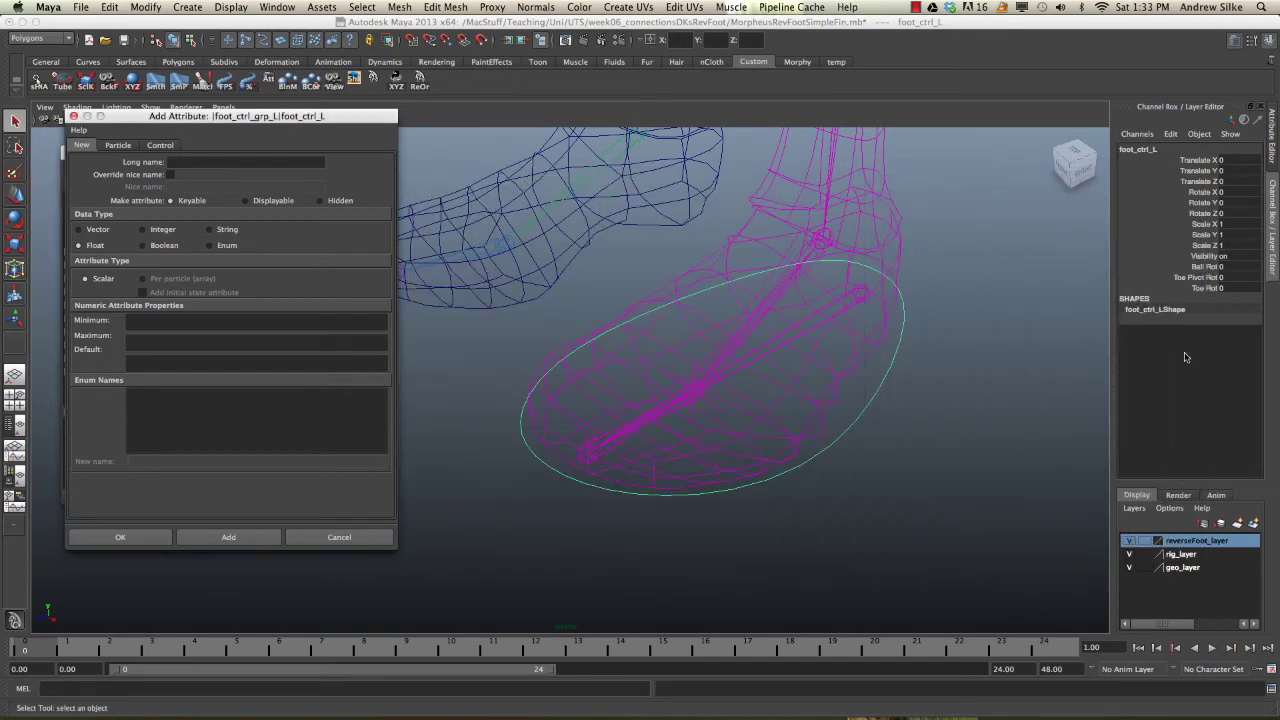
# - Test-slide the Toe Rot attribute of foot_ctrl_L, undo it, and compare the Toe Pivot Rot and Toe Rot channels against the foot
pyautogui.click(1205, 287)
pyautogui.moveTo(866, 363); pyautogui.dragTo(971, 386, button='middle')
pyautogui.press('z')
pyautogui.keyDown('alt'); pyautogui.moveTo(754, 409); pyautogui.dragTo(667, 434); pyautogui.keyUp('alt')
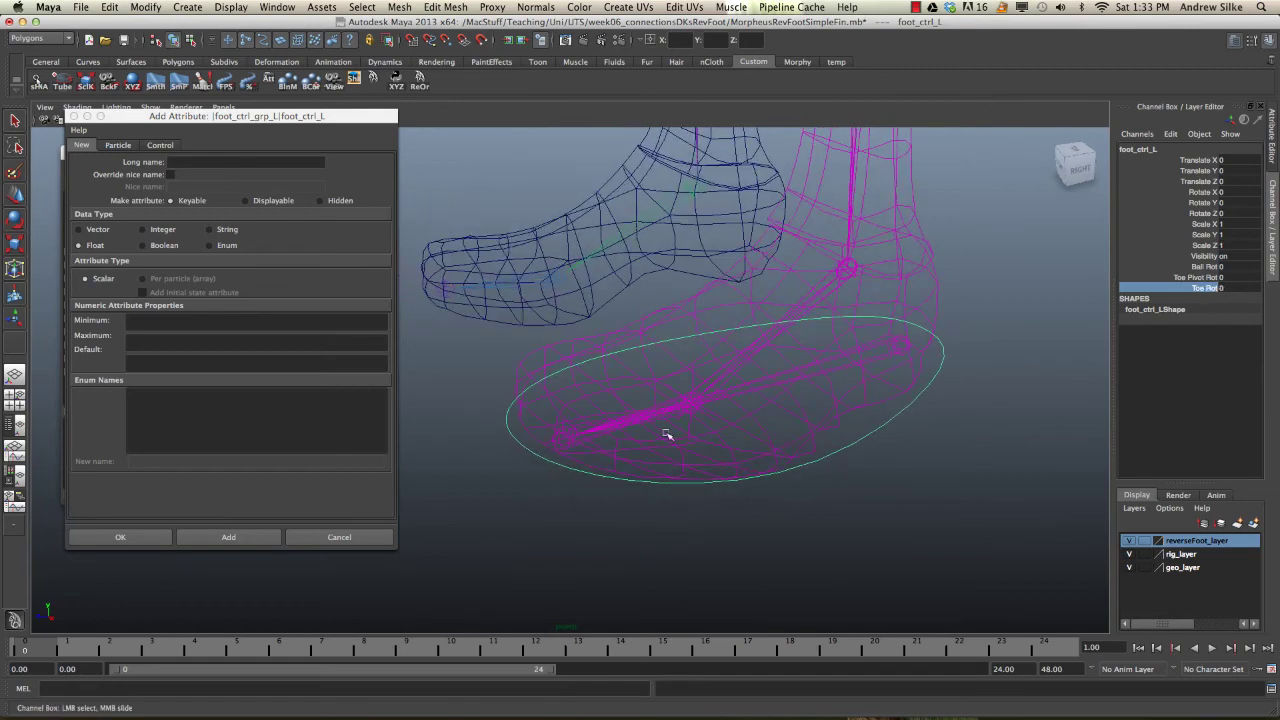
pyautogui.click(1200, 277)
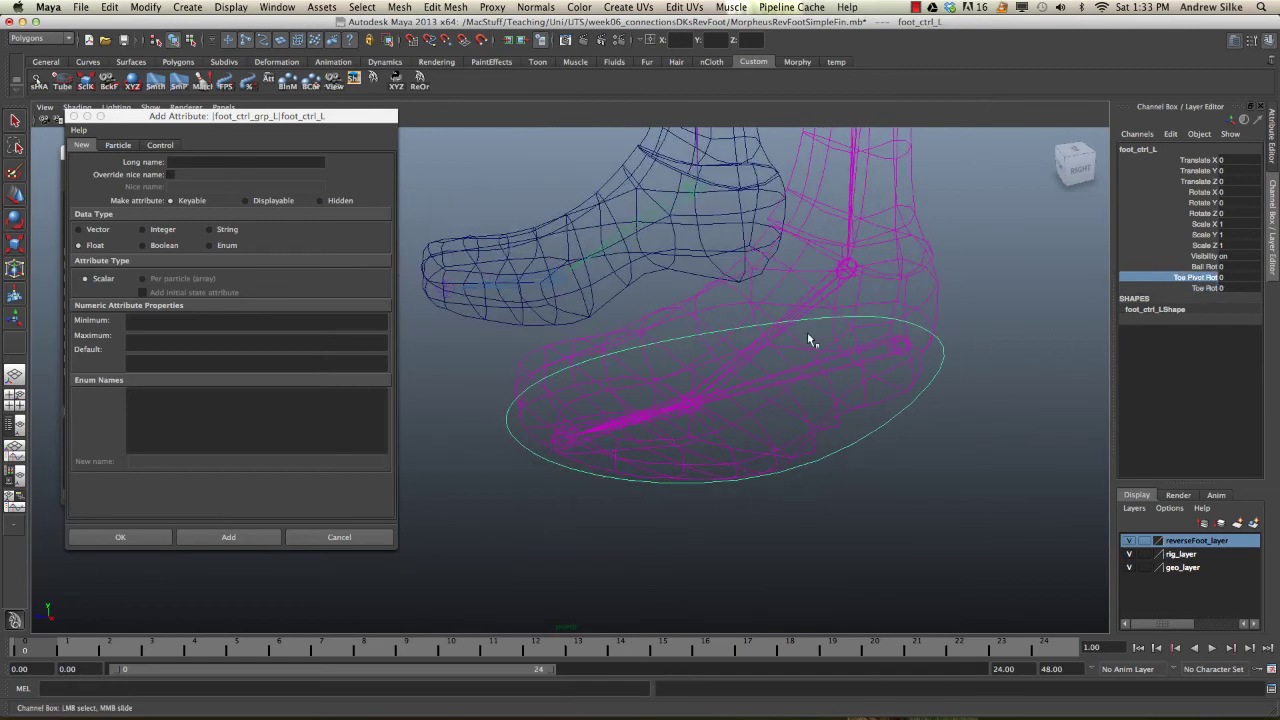
pyautogui.keyDown('alt'); pyautogui.moveTo(807, 332); pyautogui.dragTo(800, 357); pyautogui.keyUp('alt')
pyautogui.keyDown('alt'); pyautogui.moveTo(820, 434); pyautogui.dragTo(892, 426); pyautogui.keyUp('alt')
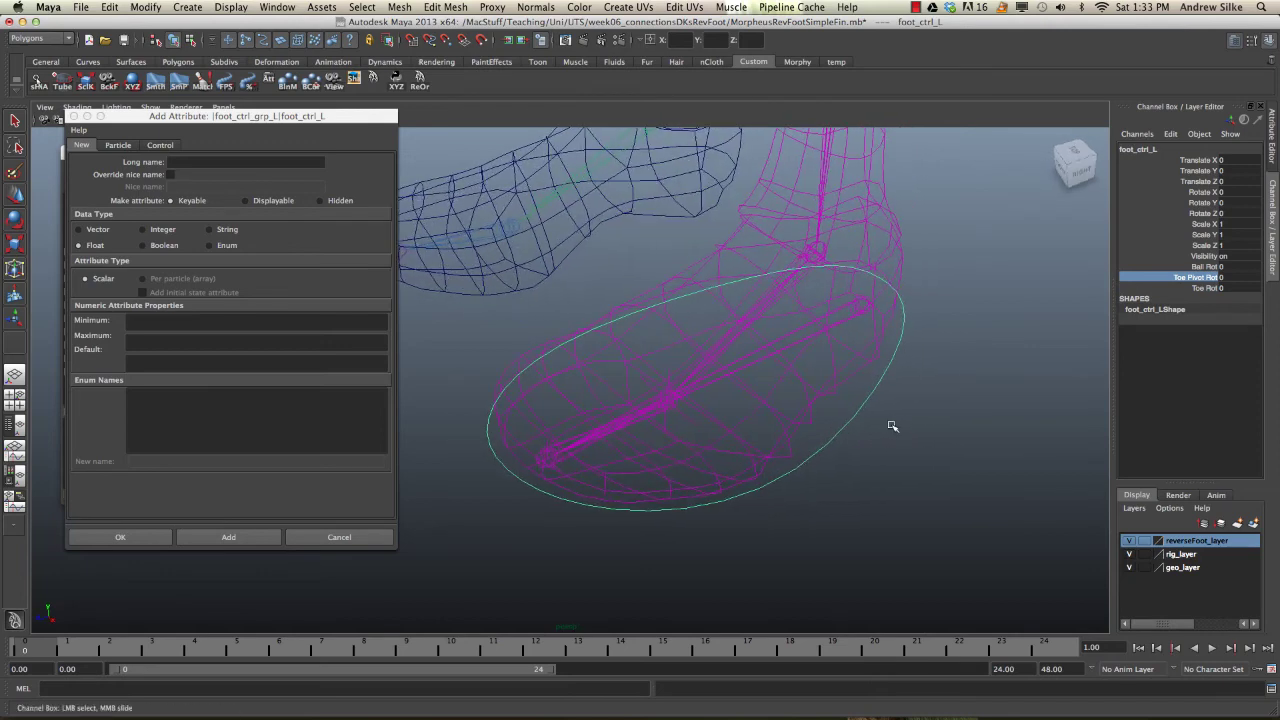
pyautogui.click(1195, 288)
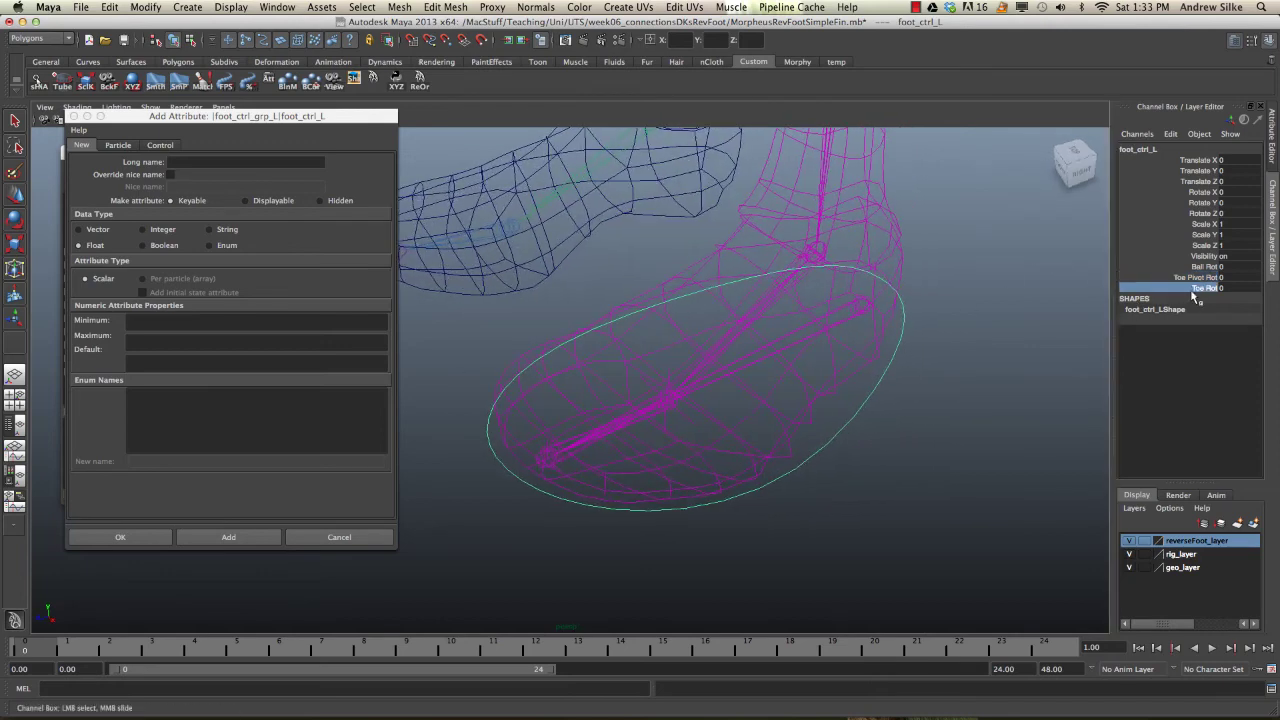
pyautogui.keyDown('alt'); pyautogui.moveTo(590, 429); pyautogui.dragTo(590, 422); pyautogui.keyUp('alt')
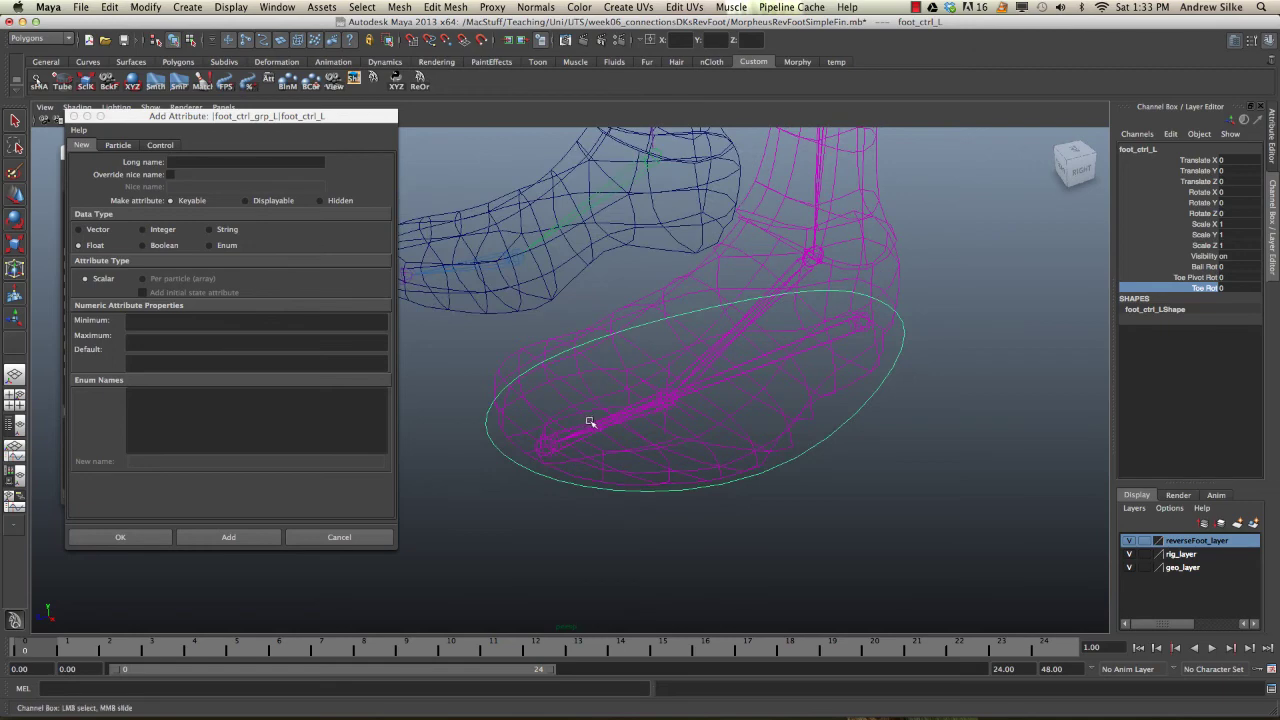
# - Test-rotate toe_locator about its Y axis by about 49.8 degrees, and undo the rotation
pyautogui.click(670, 374)
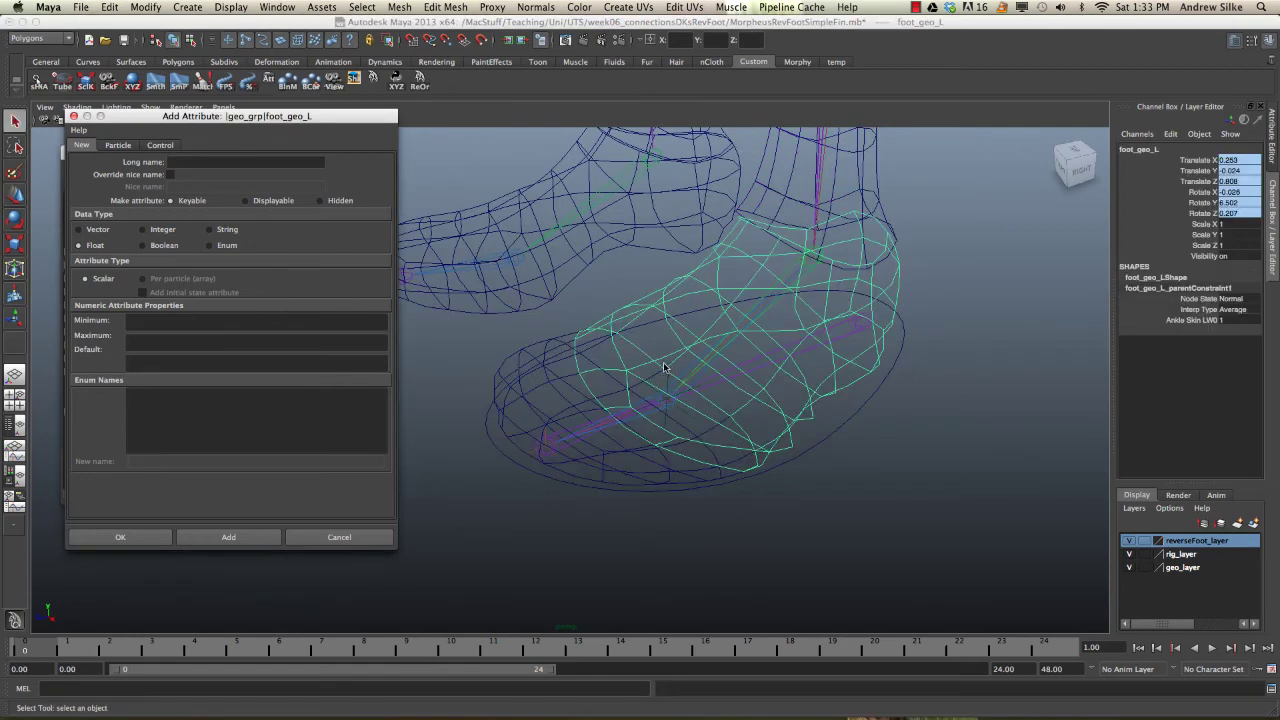
pyautogui.click(668, 385)
pyautogui.press('e')
pyautogui.moveTo(654, 357); pyautogui.dragTo(645, 410)
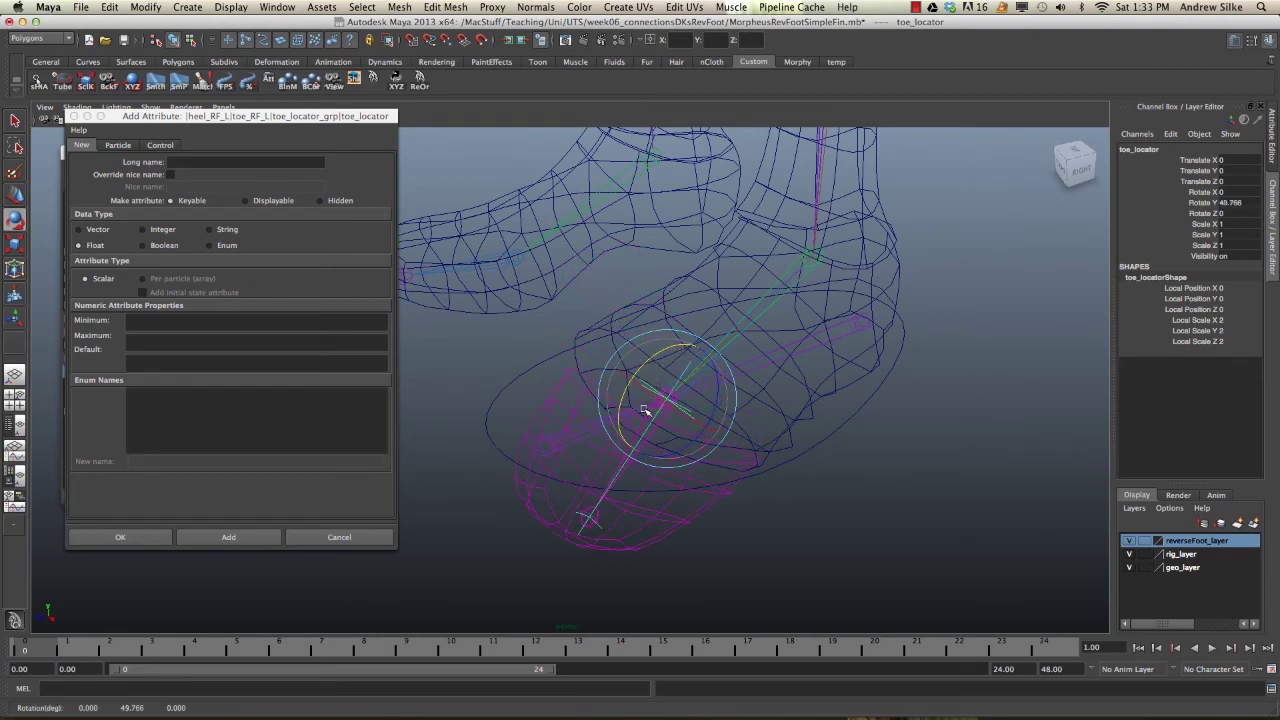
pyautogui.hotkey('ctrl', 'z')
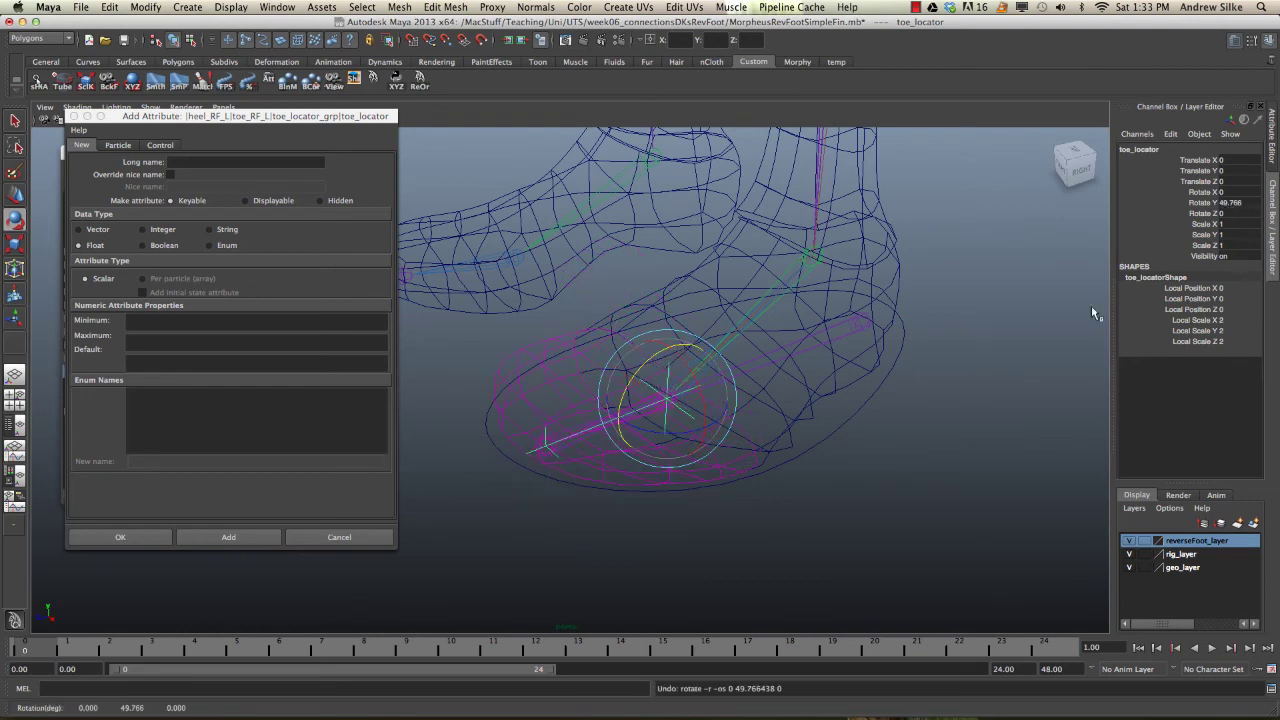
pyautogui.keyDown('alt'); pyautogui.moveTo(868, 410); pyautogui.dragTo(860, 415); pyautogui.keyUp('alt')
# - Open the Connection Editor with foot_ctrl_L as the output object, and choose its ToeRot attribute as the source
pyautogui.click(895, 428)
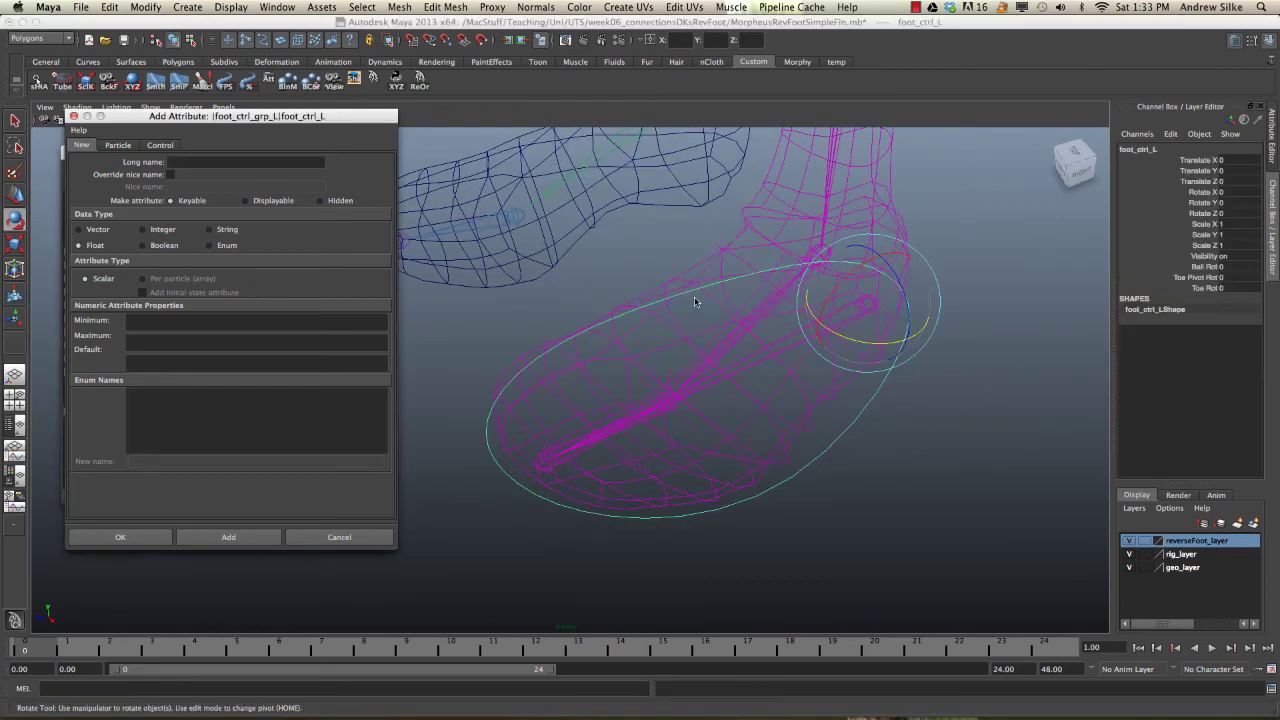
pyautogui.click(73, 116)
pyautogui.click(83, 153)
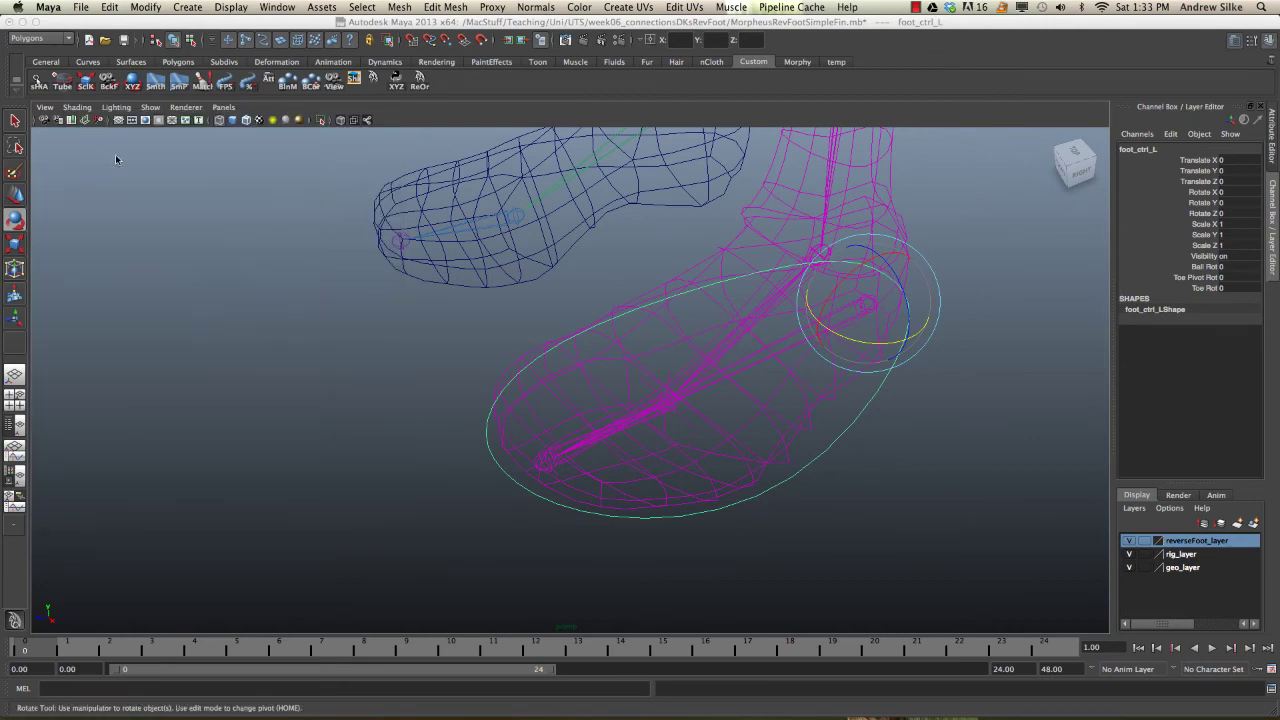
pyautogui.press('space')
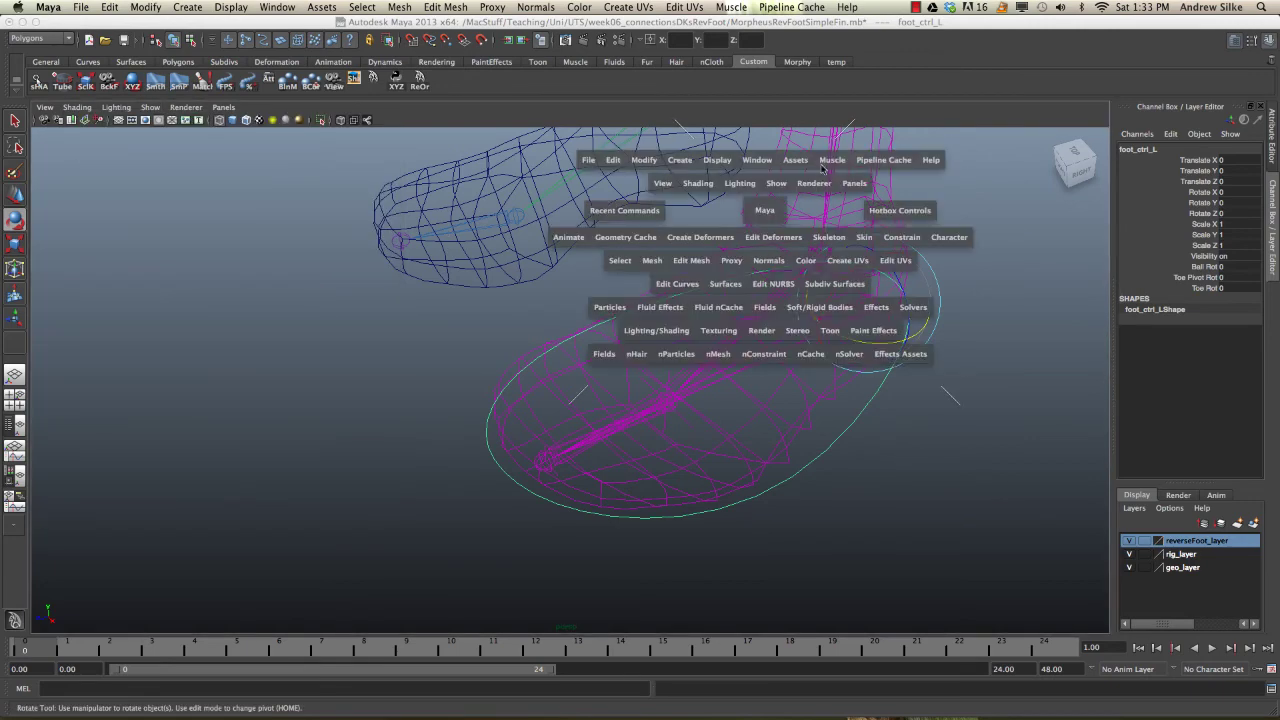
pyautogui.click(760, 162)
pyautogui.moveTo(790, 182)
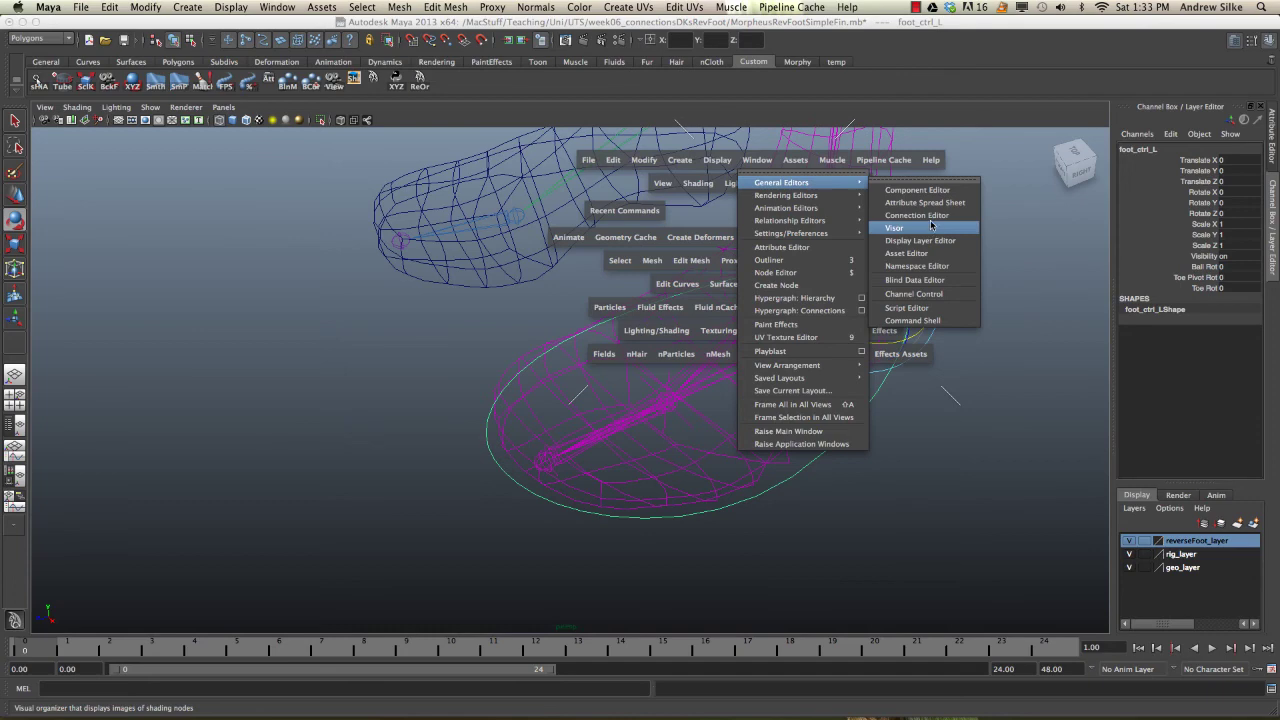
pyautogui.click(917, 215)
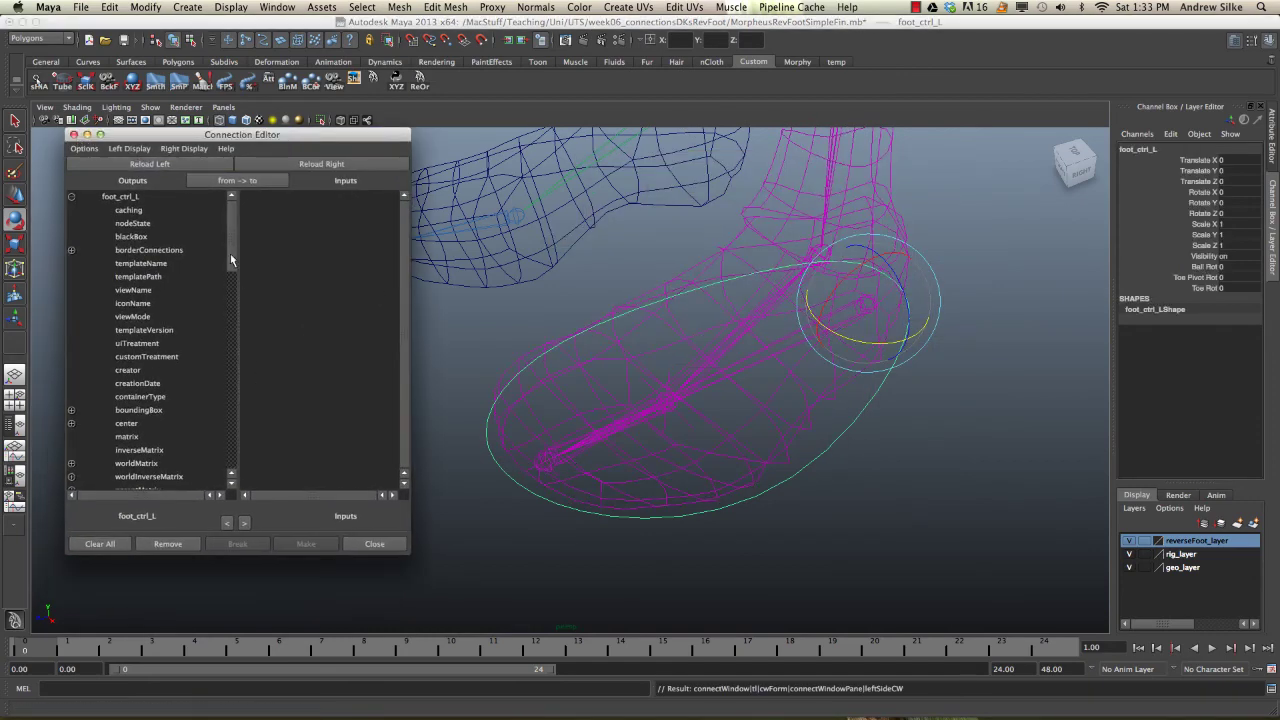
pyautogui.moveTo(230, 260); pyautogui.dragTo(231, 445)
pyautogui.click(110, 478)
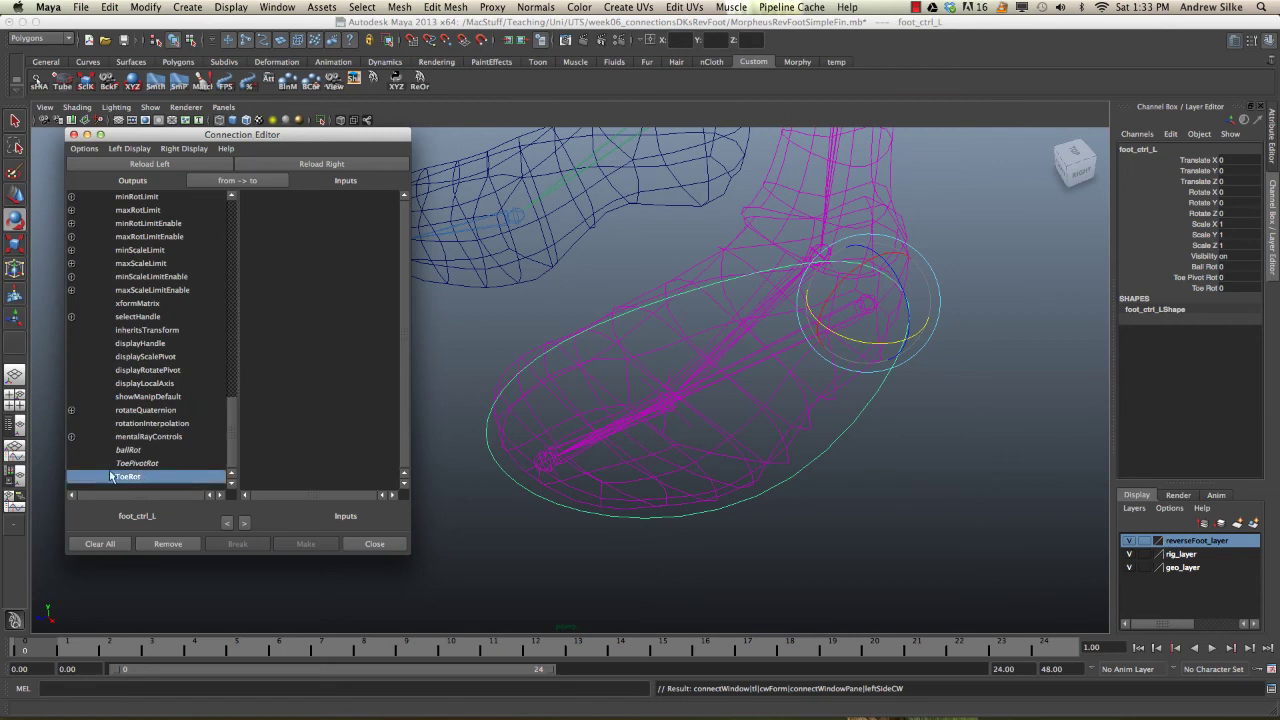
# - Load toe_locator as the input object, and connect foot_ctrl_L's ToeRot to its rotateY
pyautogui.click(634, 426)
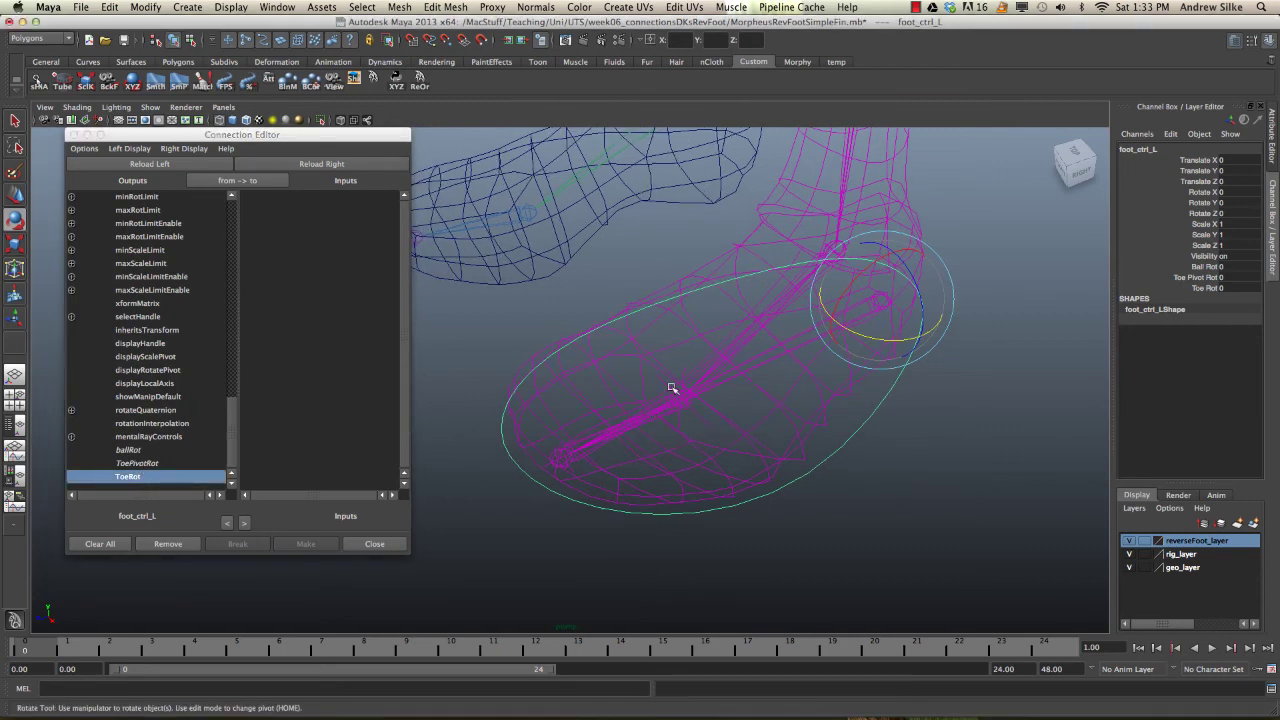
pyautogui.click(684, 371)
pyautogui.click(368, 164)
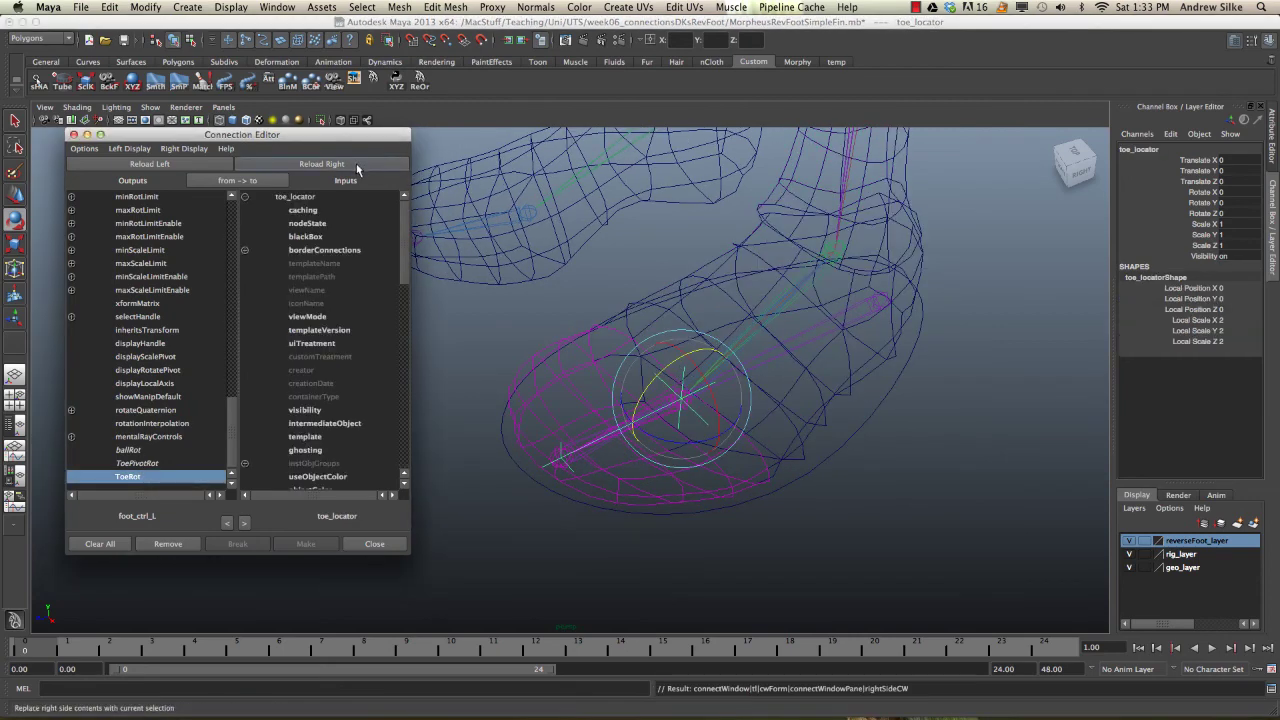
pyautogui.scroll(-5, 405, 305)
pyautogui.scroll(-1, 410, 305)
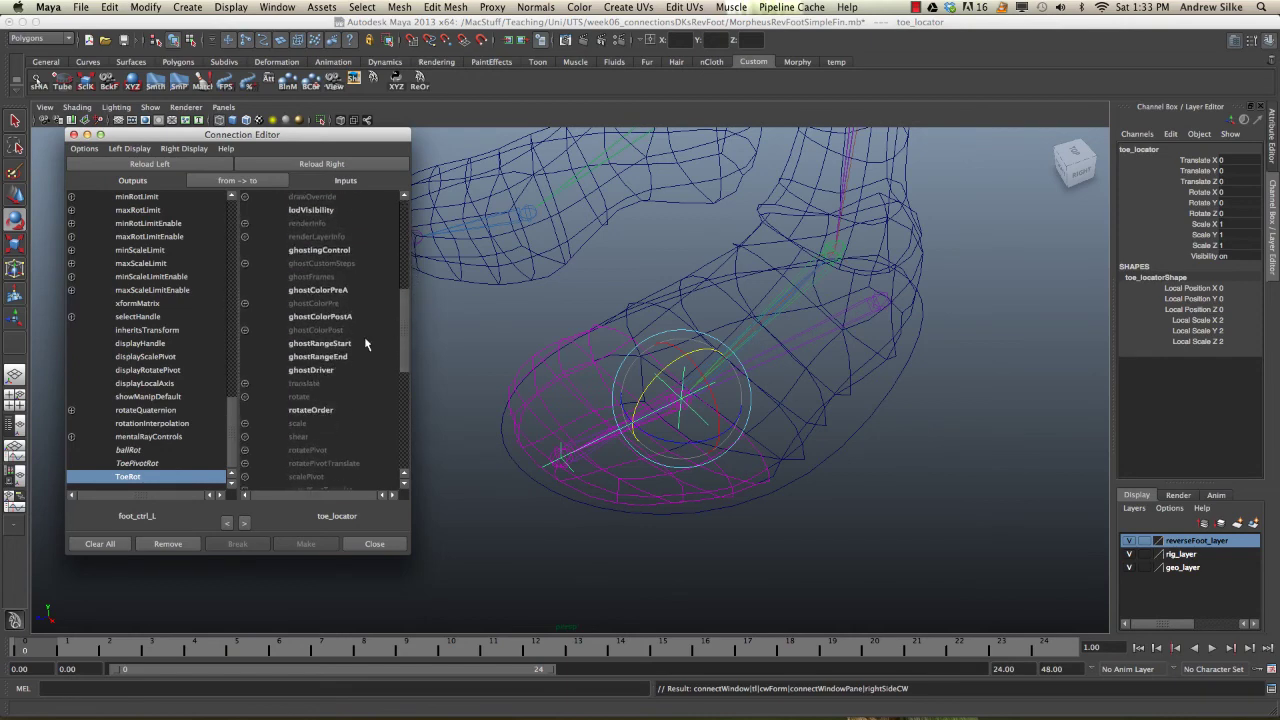
pyautogui.click(245, 396)
pyautogui.click(315, 423)
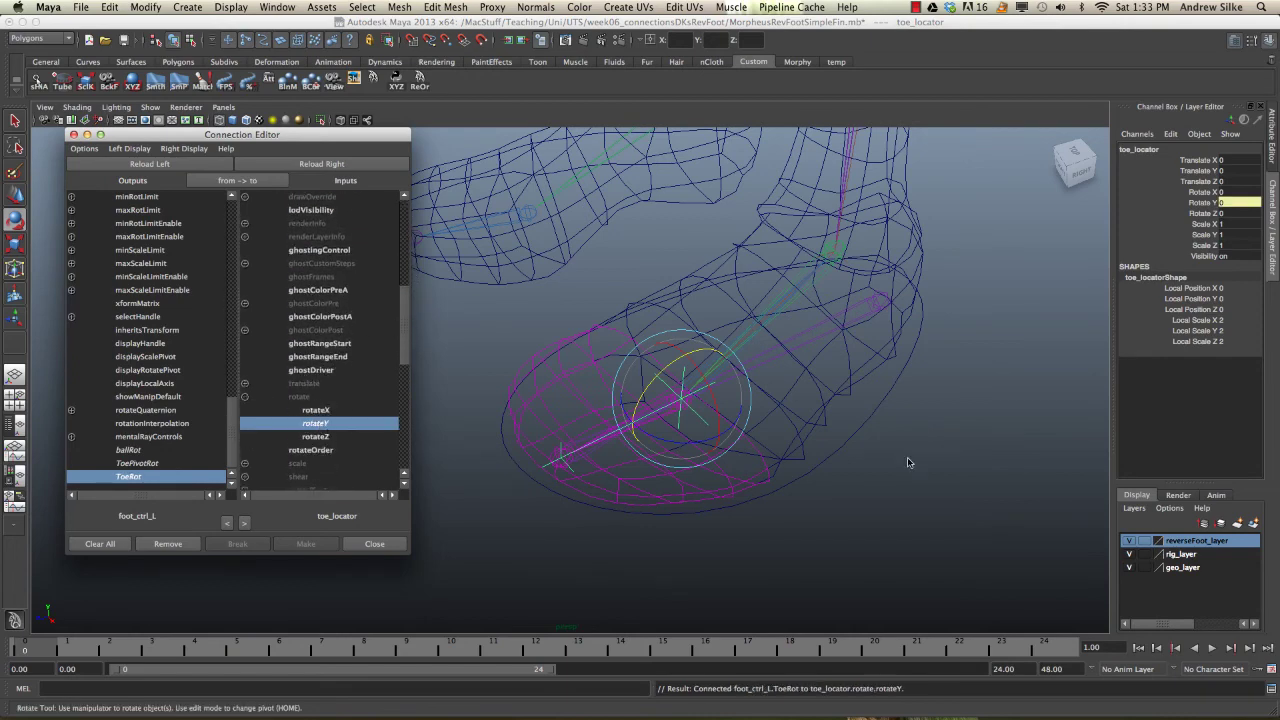
# - Switch the view to shaded display, test-slide Ball Rot on foot_ctrl_L, and undo the ball rotation
pyautogui.click(894, 437)
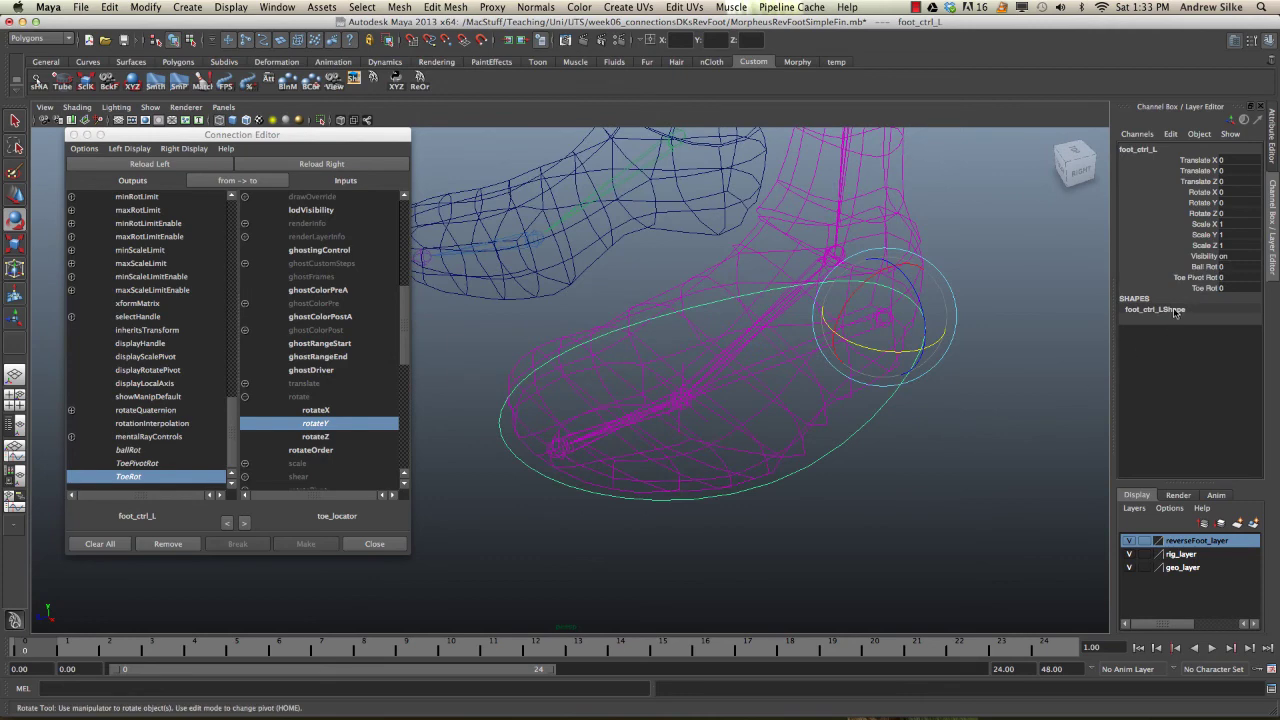
pyautogui.click(1203, 267)
pyautogui.moveTo(821, 336)
pyautogui.mouseDown(button='middle')
pyautogui.moveTo(1023, 342)
pyautogui.moveTo(1117, 366)
pyautogui.moveTo(1139, 393)
pyautogui.mouseUp(button='middle')
pyautogui.press('5')
pyautogui.hotkey('ctrl', 'z')
pyautogui.hotkey('ctrl', 'z')
pyautogui.hotkey('ctrl', 'z')
pyautogui.hotkey('ctrl', 'z')
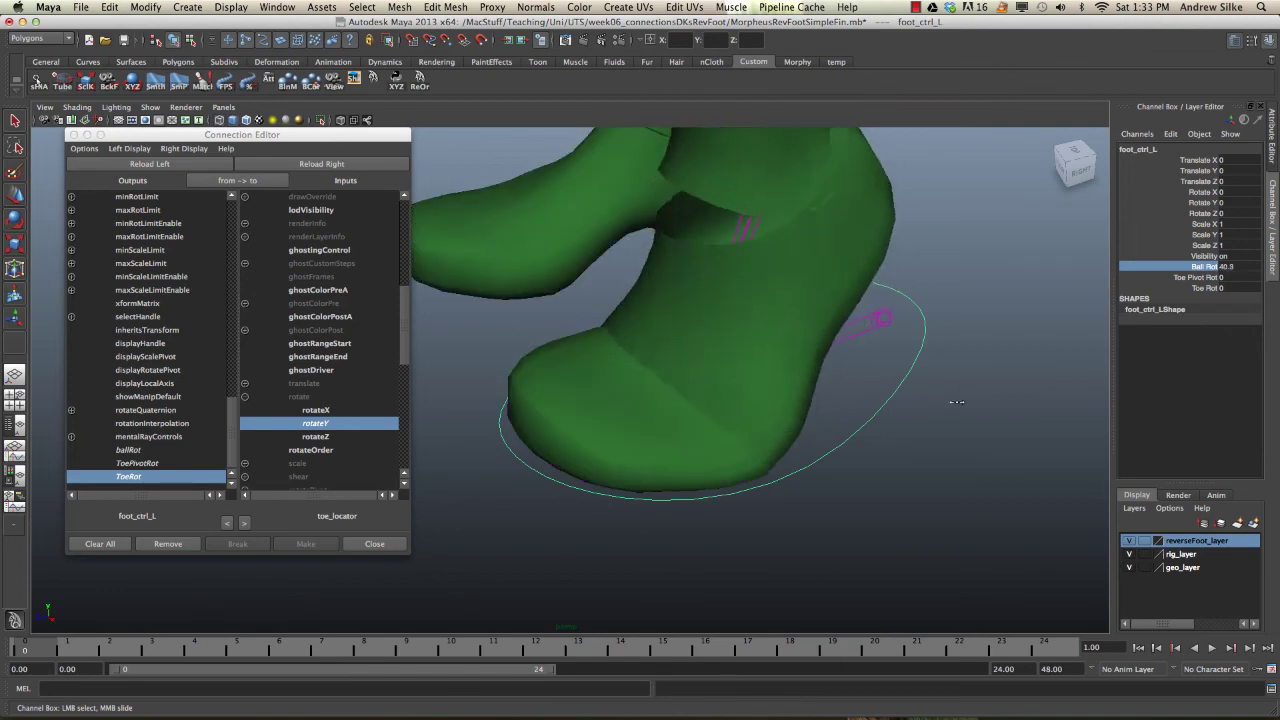
# - Test-slide Toe Pivot Rot on foot_ctrl_L to about 48.9, and undo it
pyautogui.click(1185, 278)
pyautogui.moveTo(872, 352); pyautogui.dragTo(1014, 394, button='middle')
pyautogui.hotkey('ctrl', 'z')
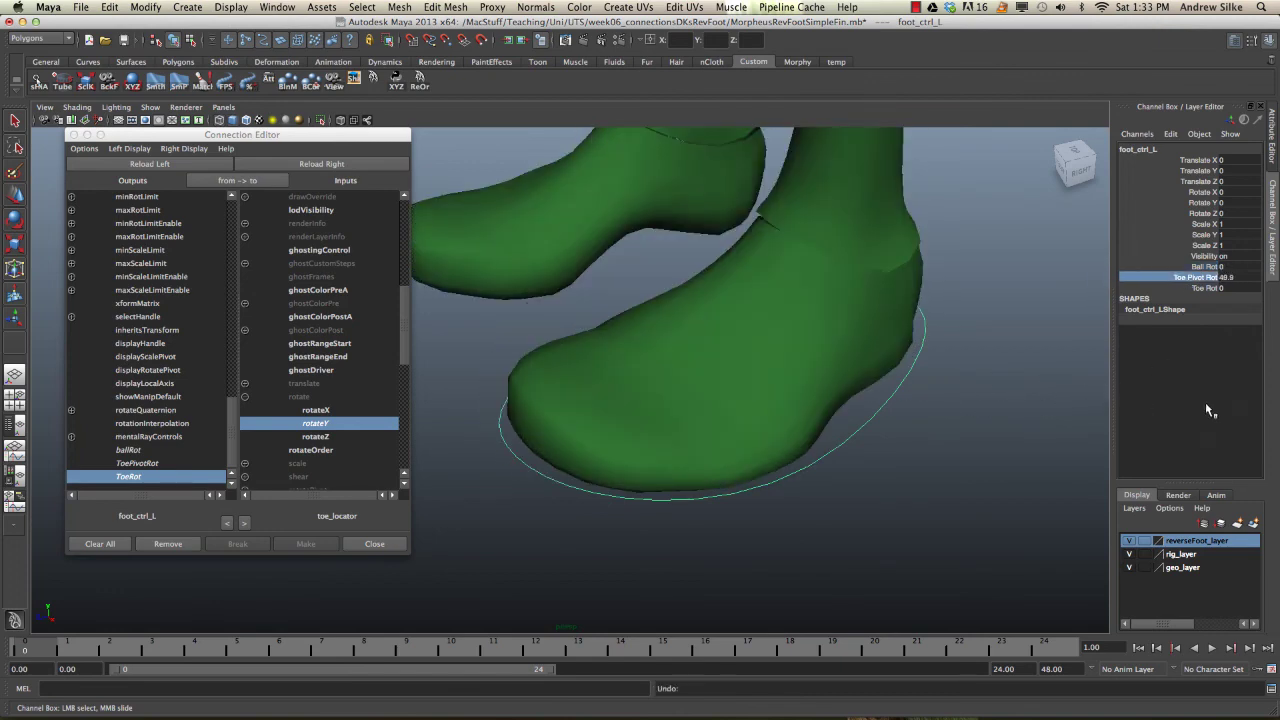
# - Bend the left toes up by sliding Toe Rot on foot_ctrl_L to -61.5, and hide reverseFoot_layer
pyautogui.click(1200, 288)
pyautogui.moveTo(800, 421); pyautogui.dragTo(463, 477, button='middle')
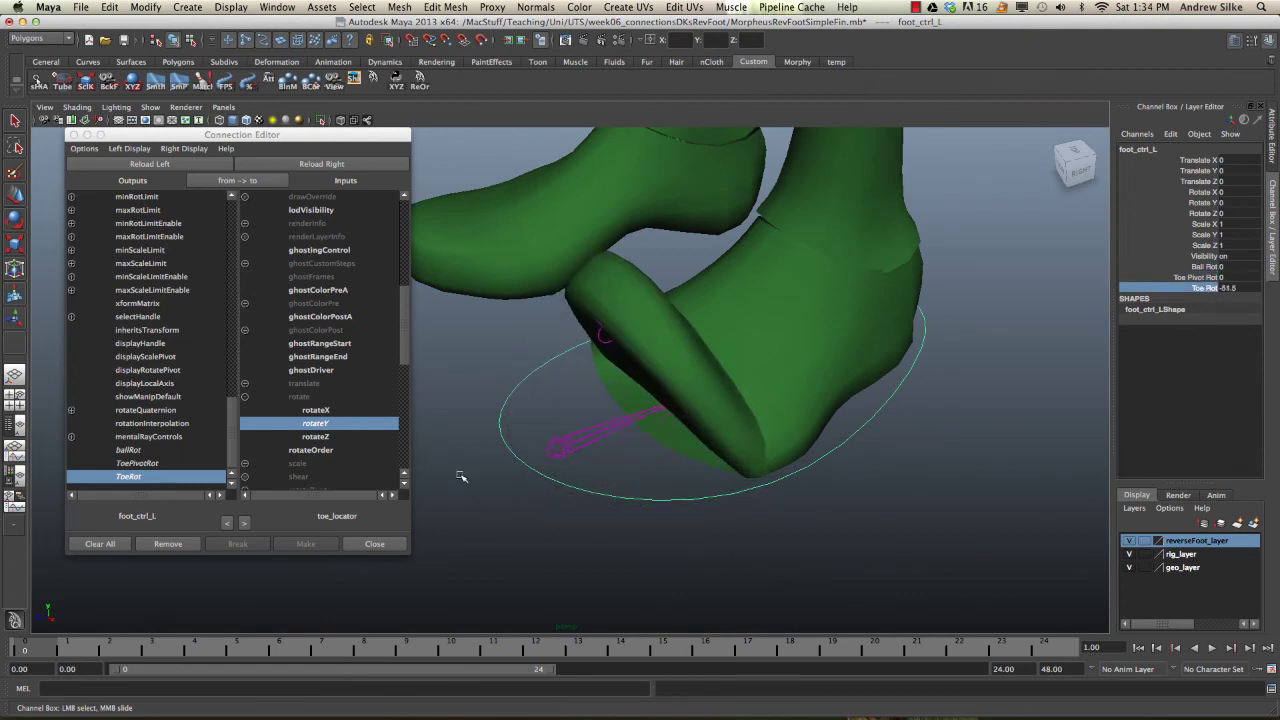
pyautogui.click(1130, 541)
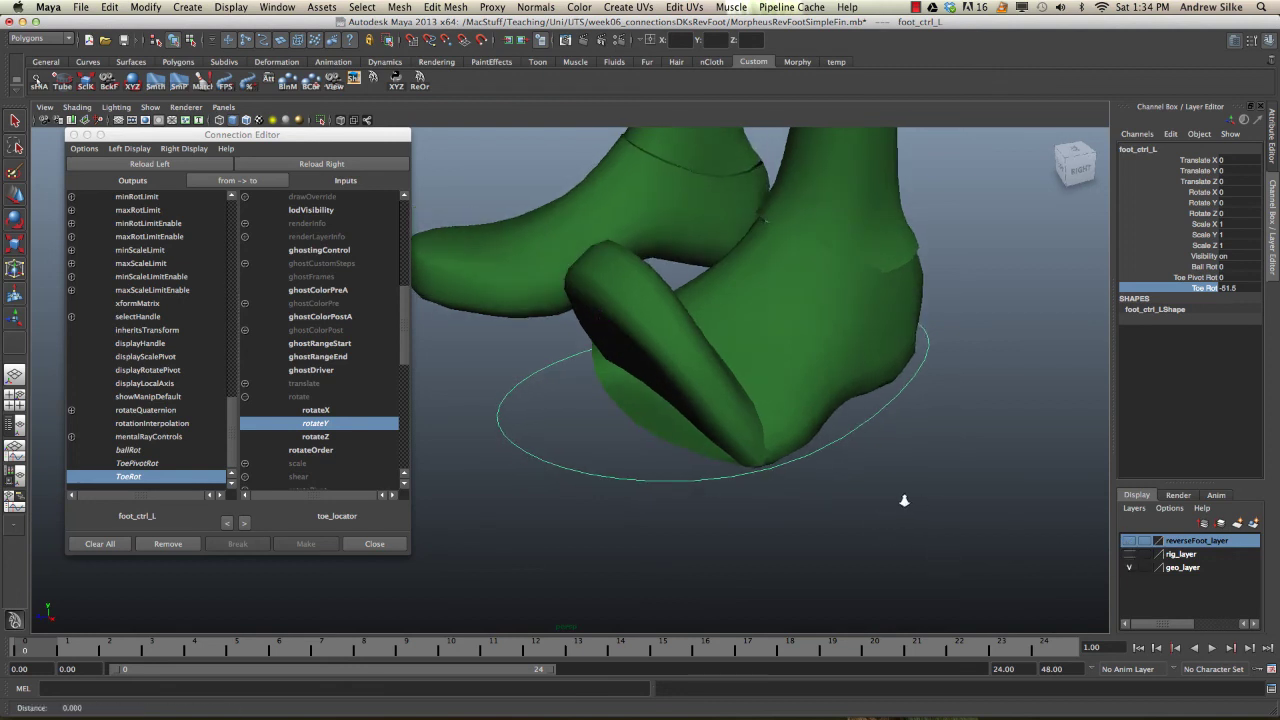
pyautogui.keyDown('alt'); pyautogui.moveTo(903, 500); pyautogui.dragTo(590, 450, button='right'); pyautogui.keyUp('alt')
# - Undo the hiding of rig_layer, and set Toe Rot on foot_ctrl_L to 0
pyautogui.moveTo(590, 450); pyautogui.dragTo(1265, 528, button='middle')
pyautogui.press('z')
pyautogui.press('z')
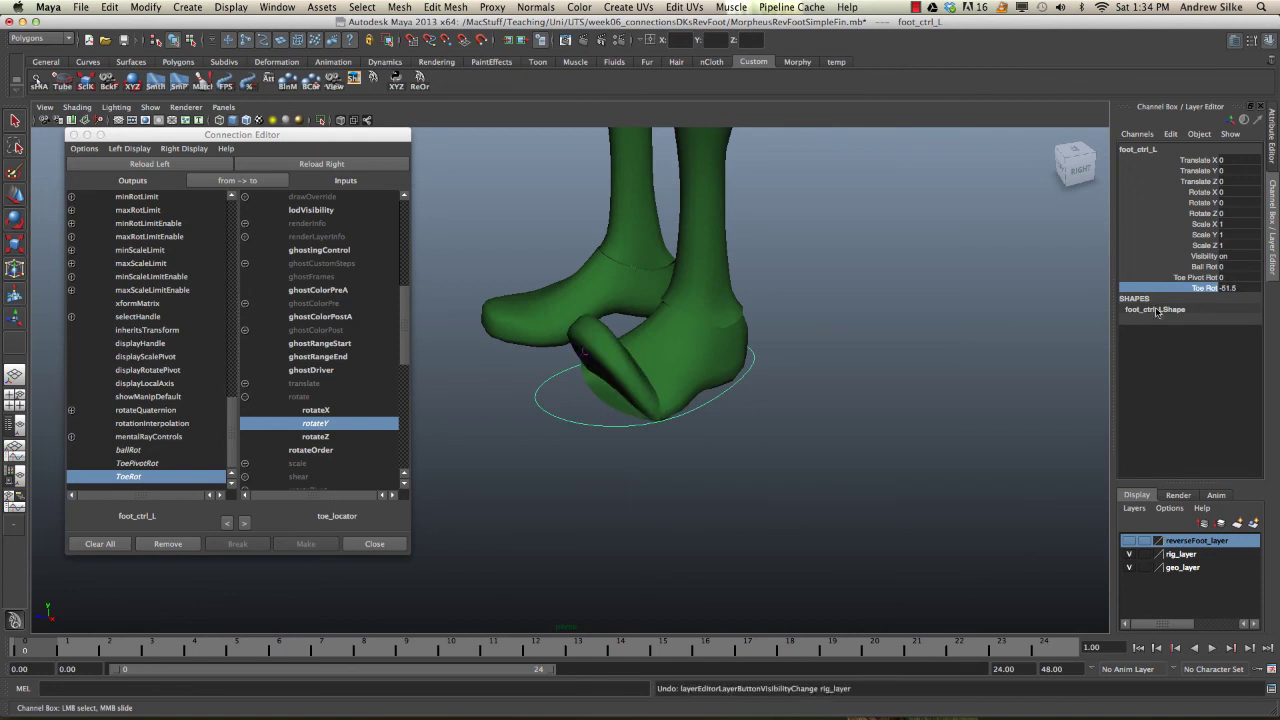
pyautogui.click(1250, 288)
pyautogui.write('0')
pyautogui.press('Return')
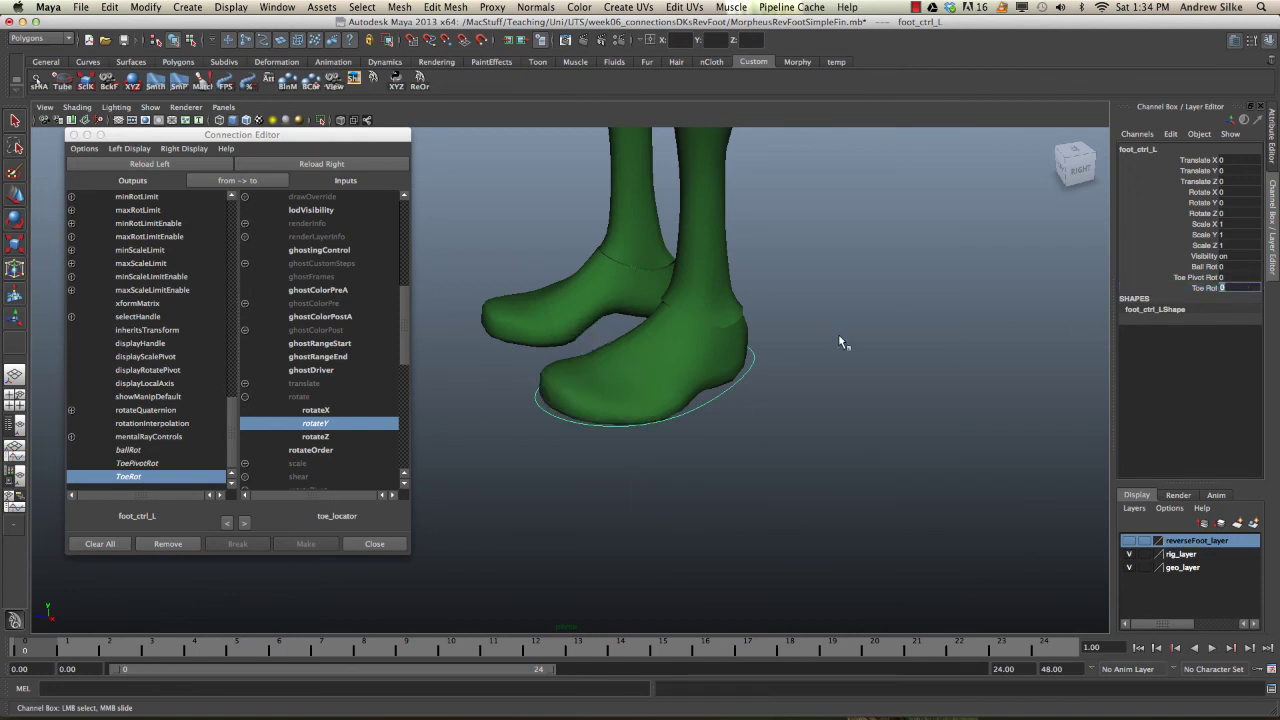